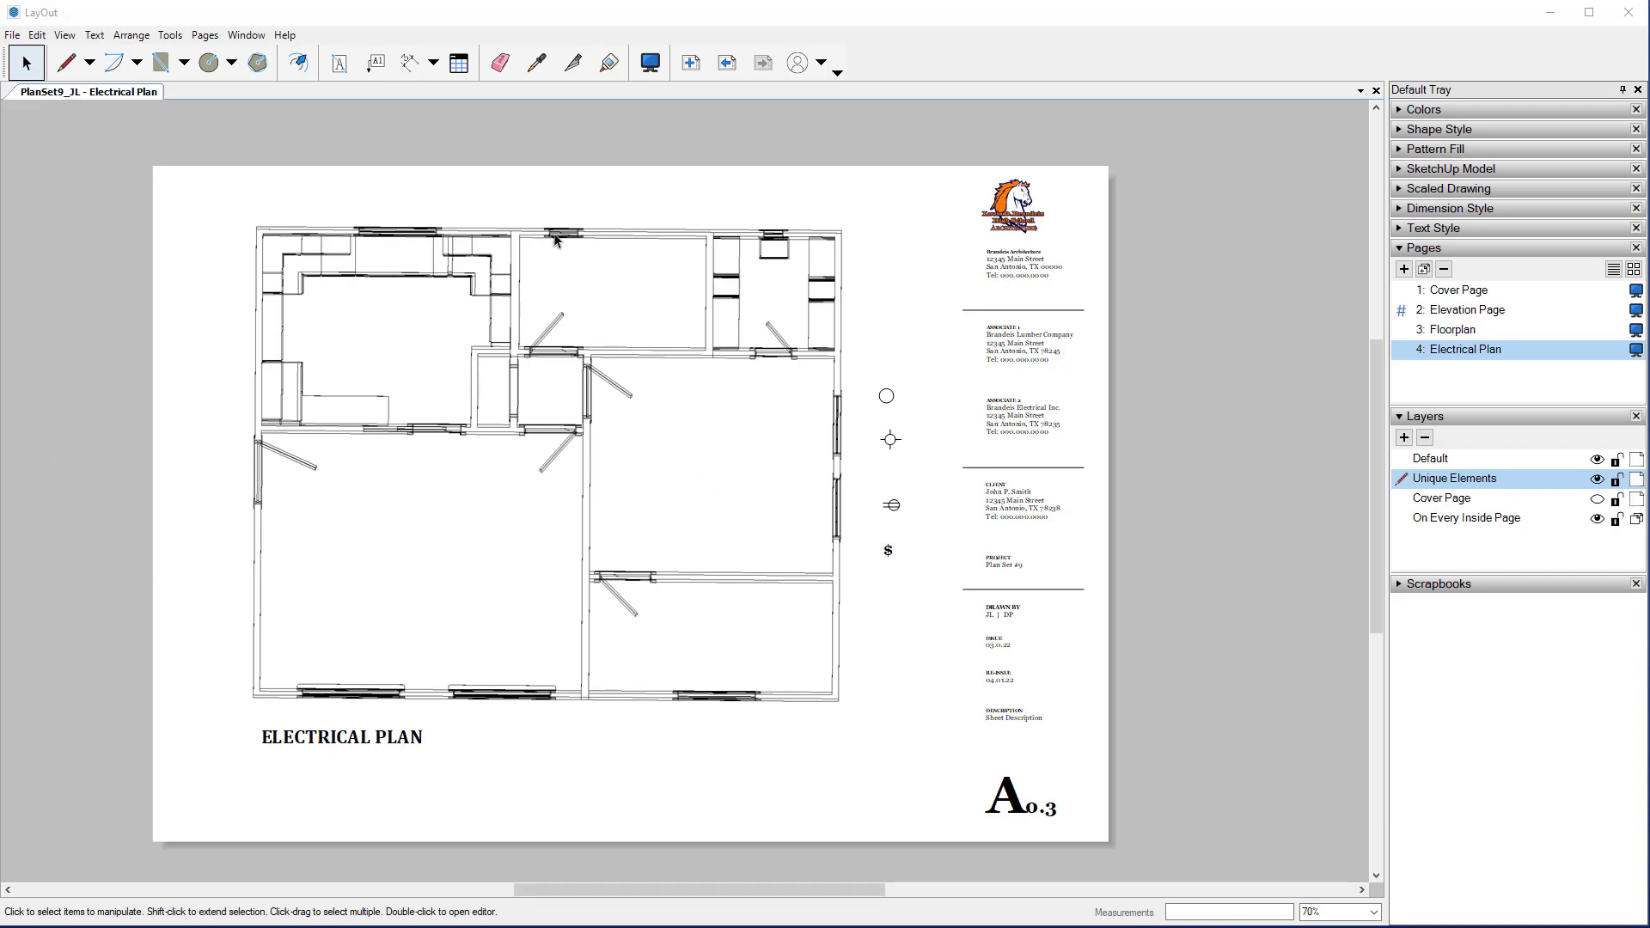
Step: Select the $ switch symbol in the legend
left_click(895, 557)
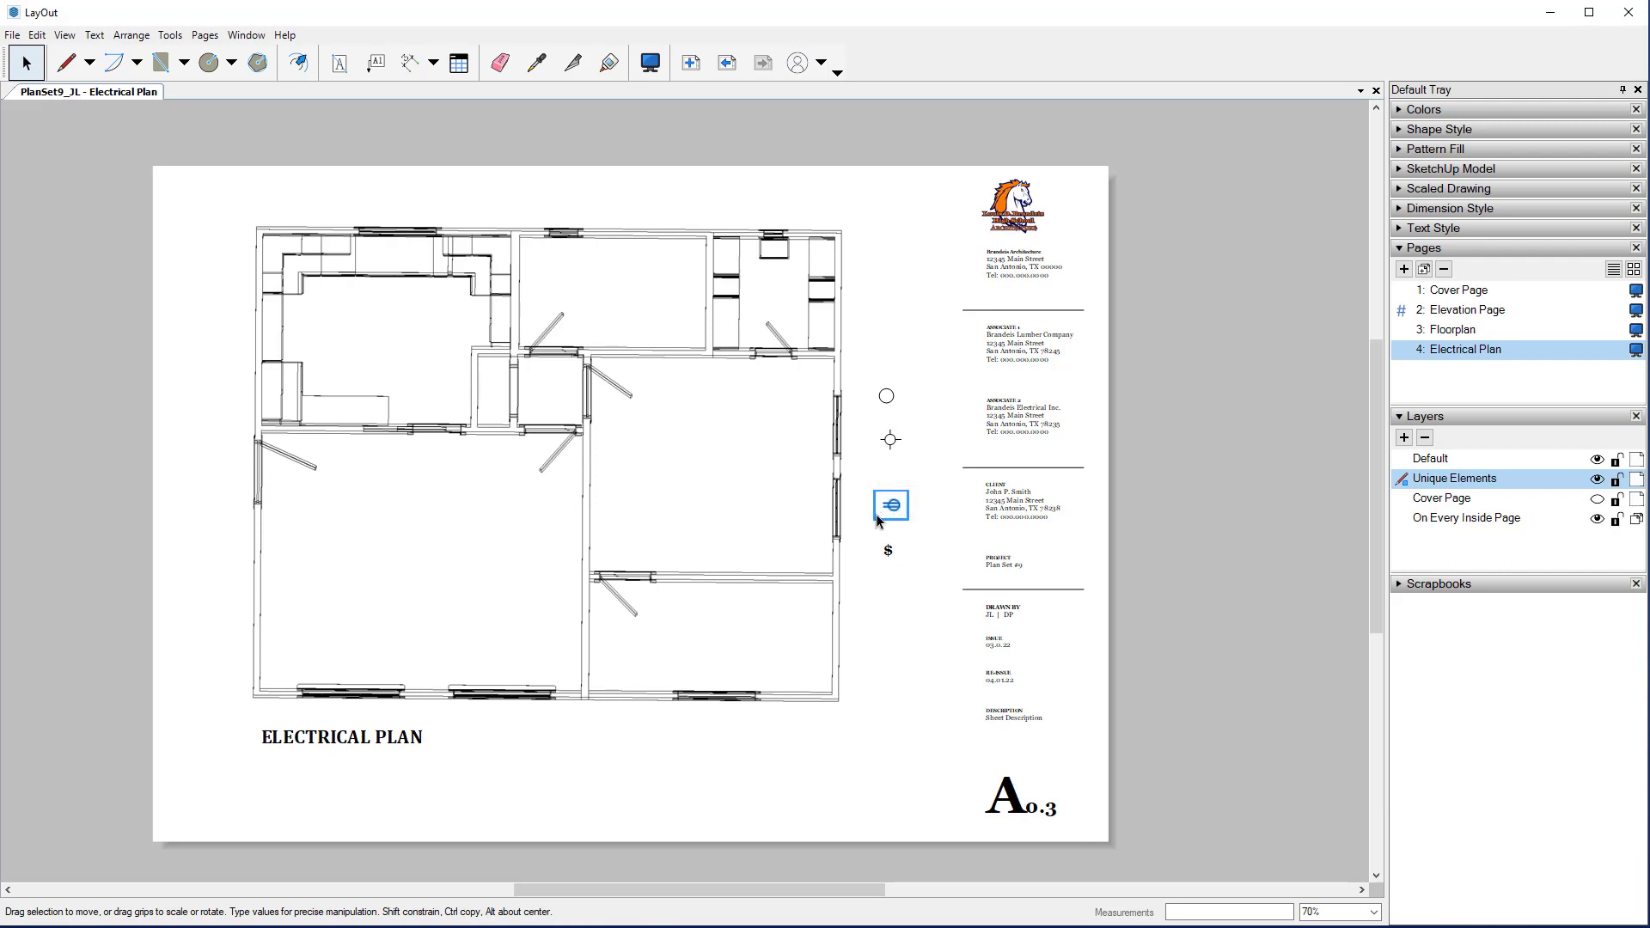
left_click(886, 440)
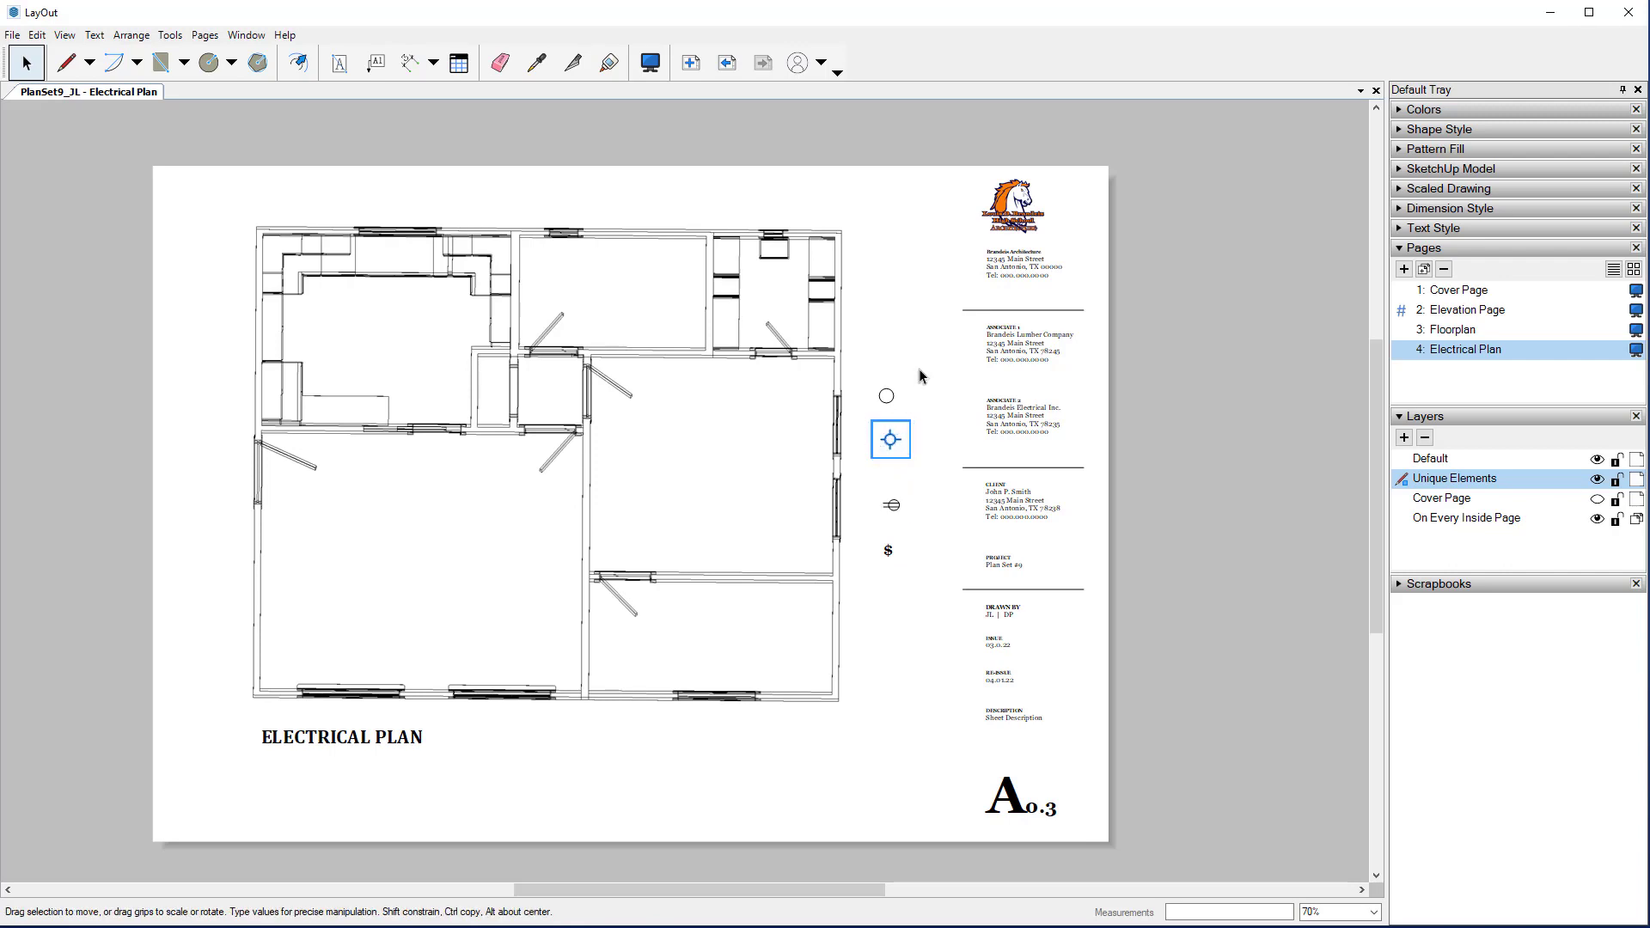
left_click(995, 549)
left_click(890, 549)
left_click(915, 539)
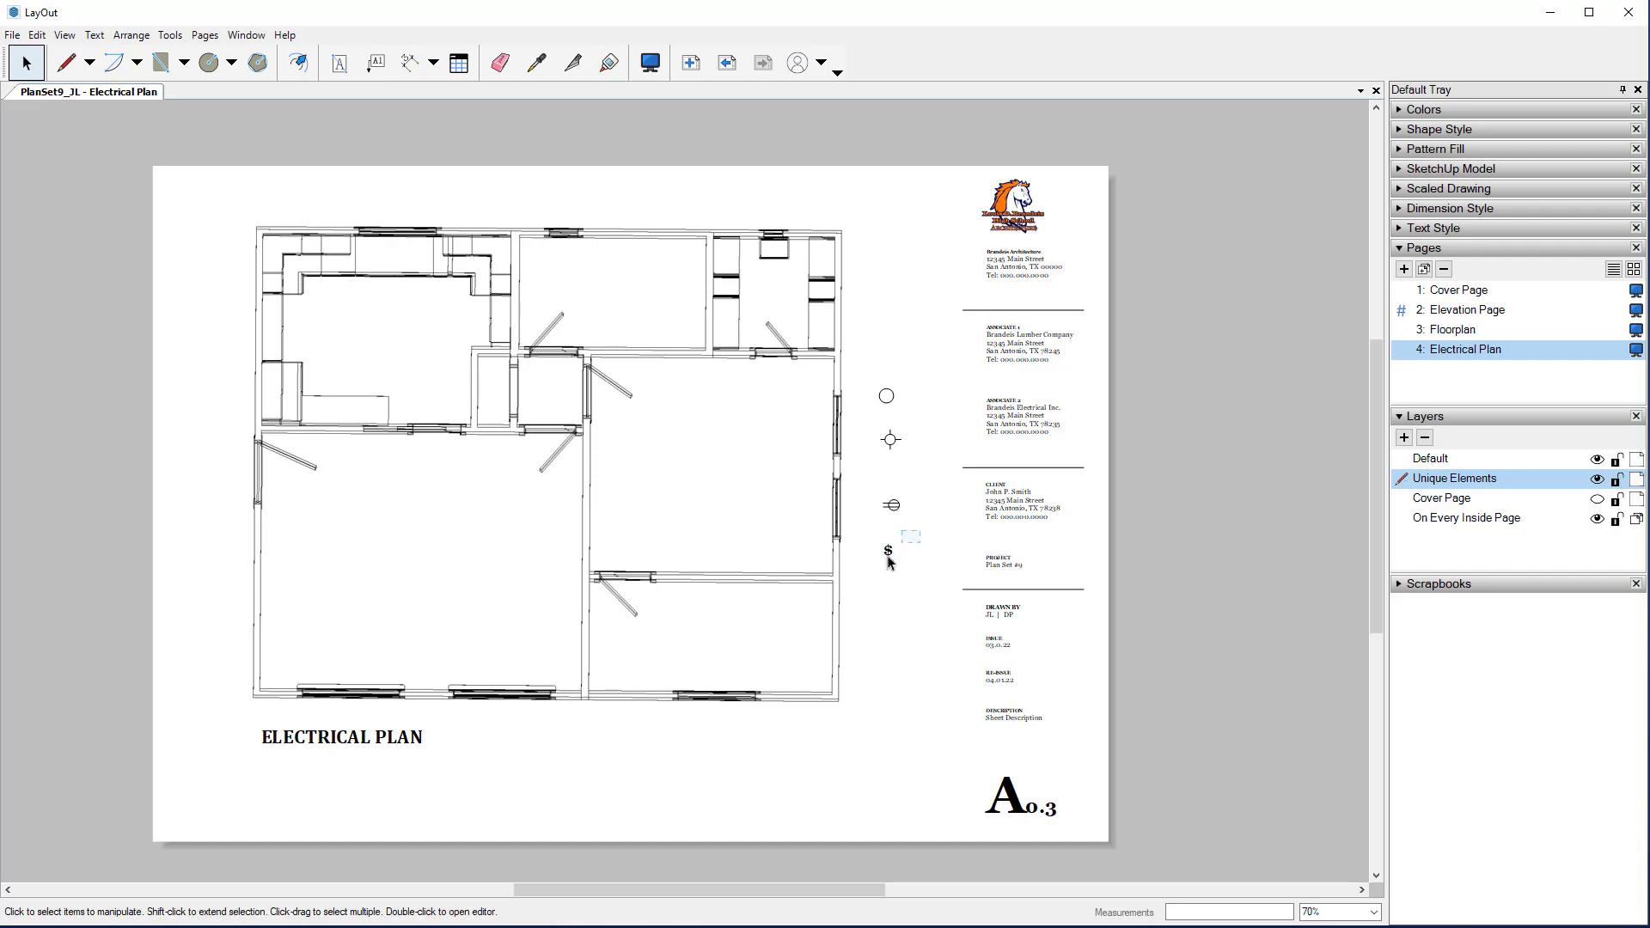
left_click(888, 555)
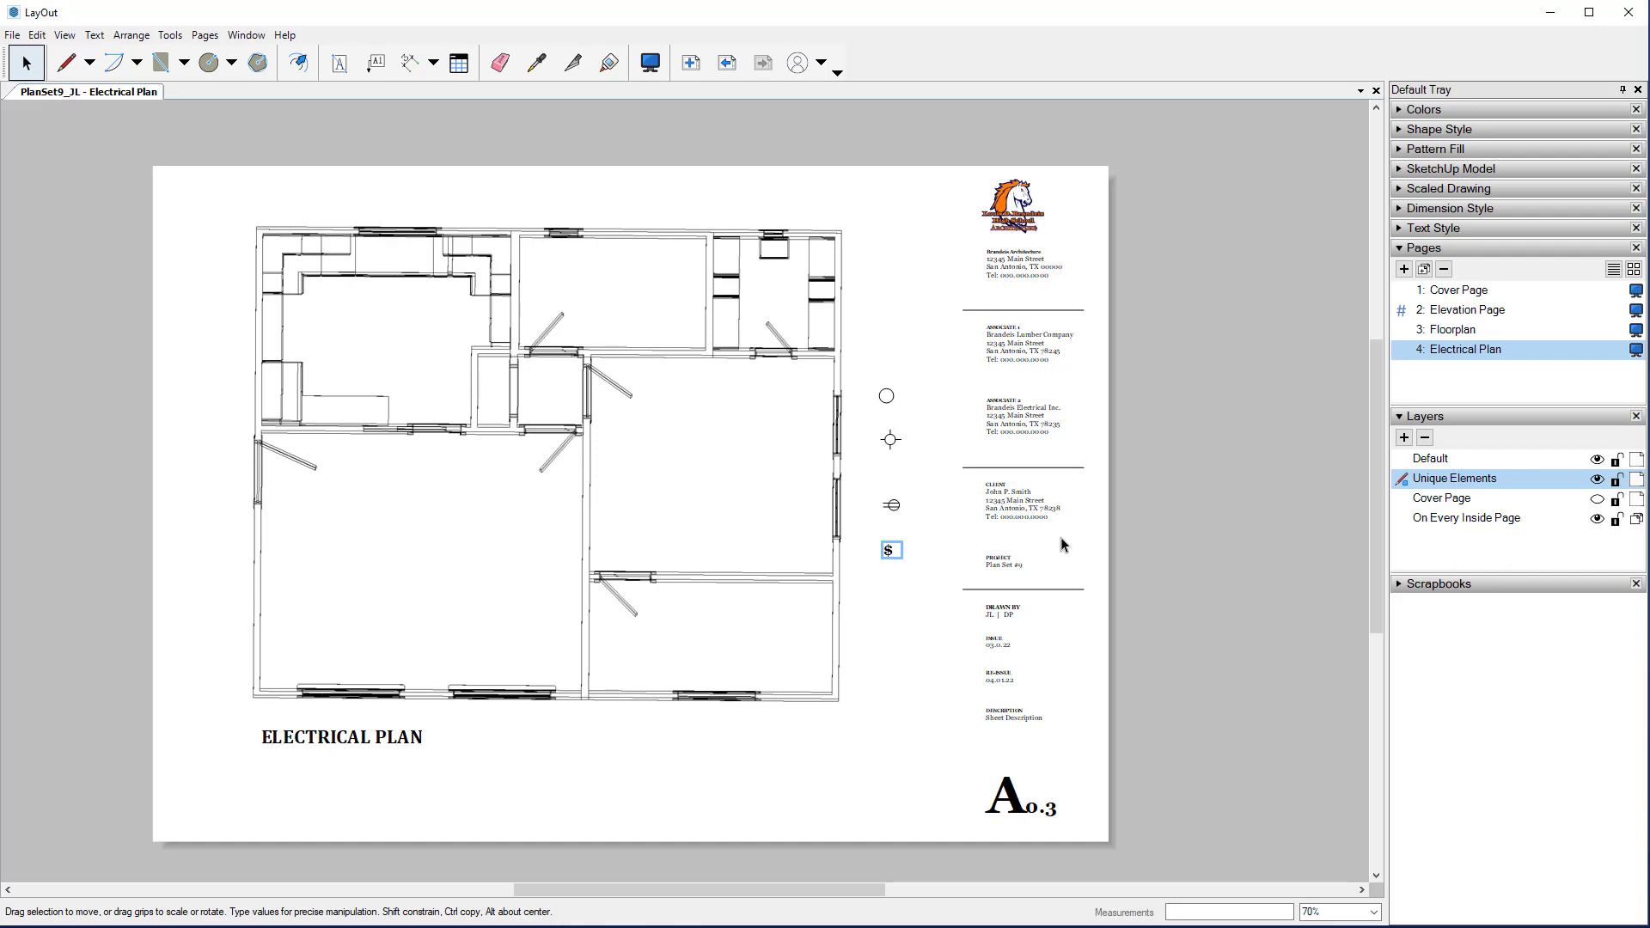
left_click(898, 614)
key("ctrl+z")
scroll(897, 526, "up", 3)
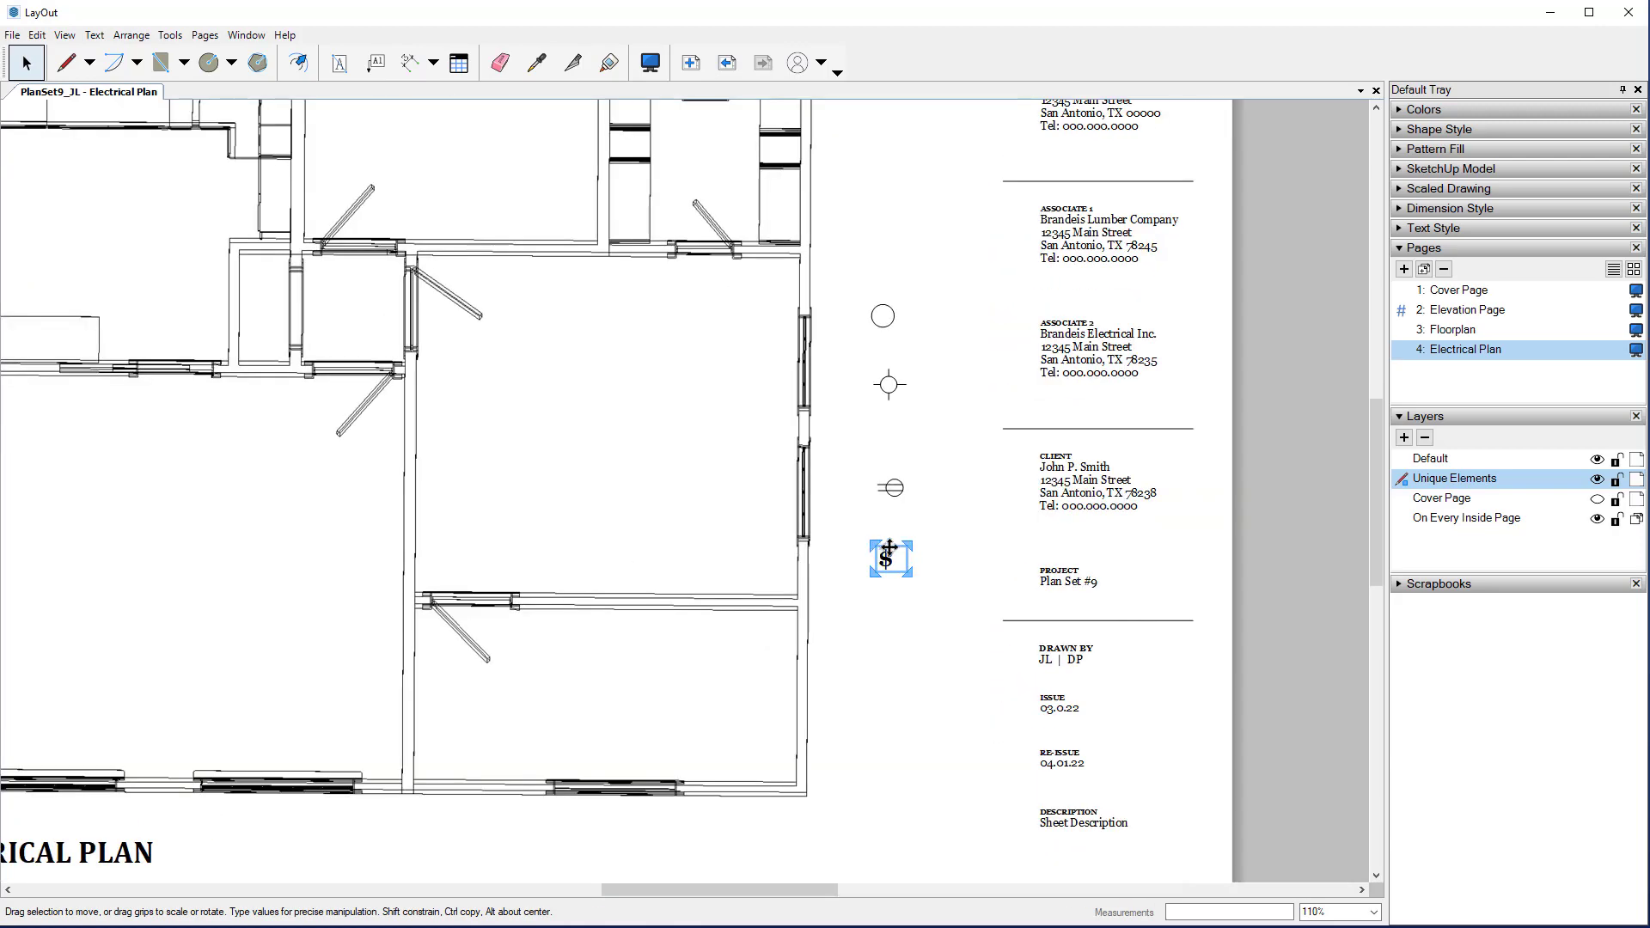
Step: Place a copy of the switch symbol on the left wall of the large lower-left room
left_click_drag(890, 555, 225, 583)
middle_click_drag(454, 756, 631, 731)
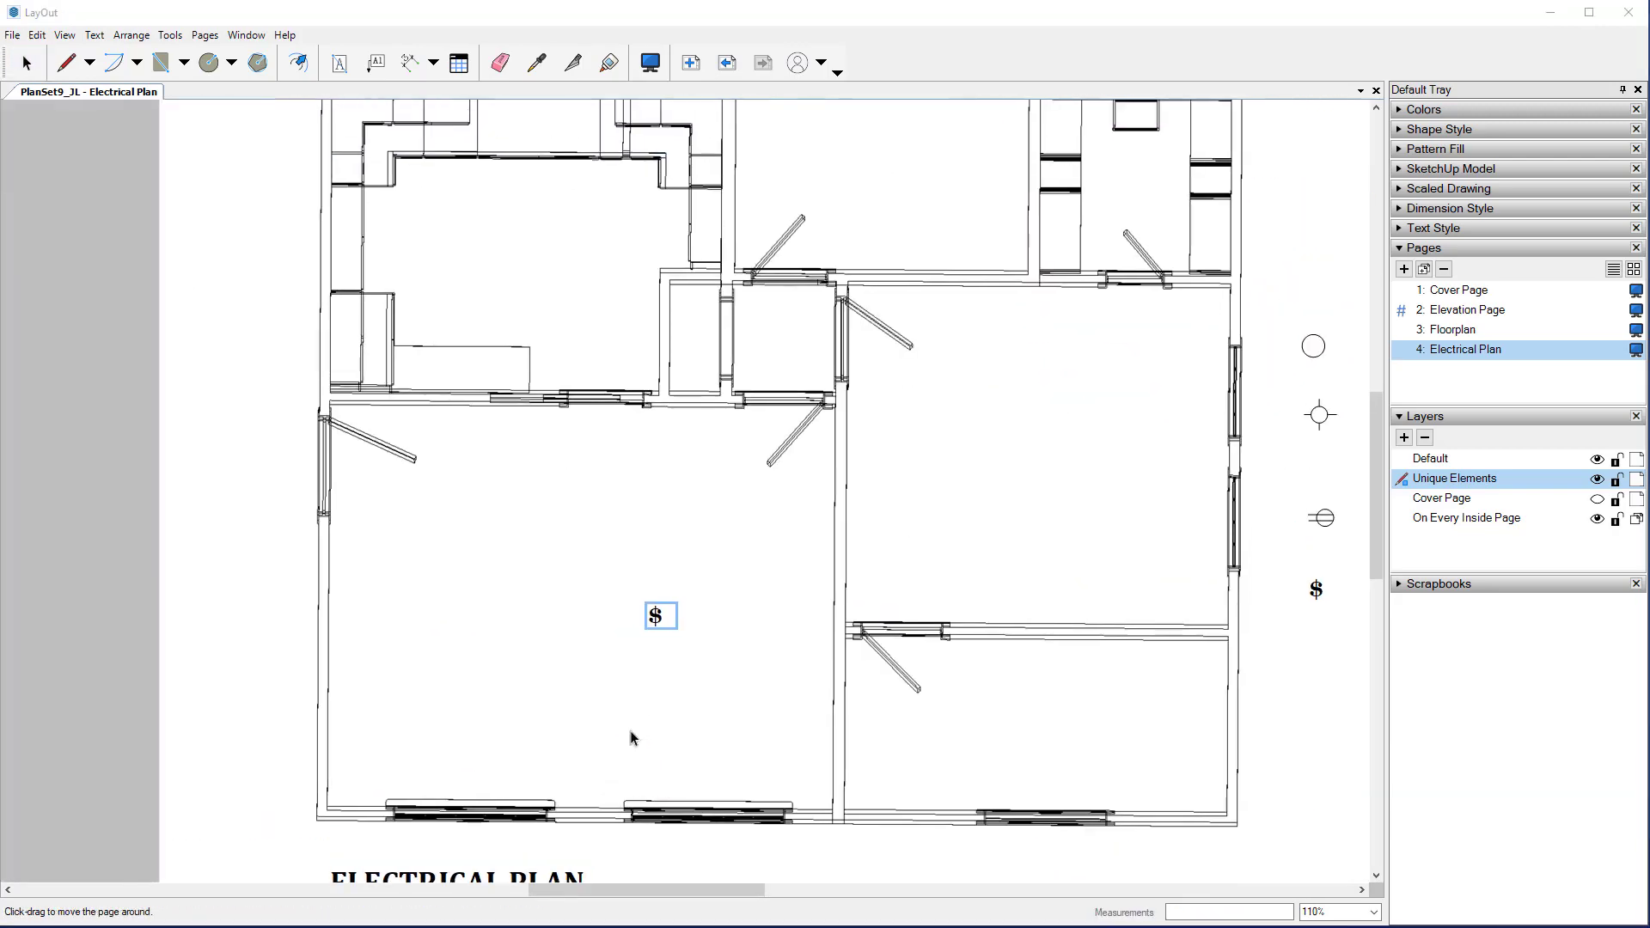
left_click_drag(655, 615, 341, 525)
scroll(340, 525, "up", 1)
scroll(340, 525, "up", 5)
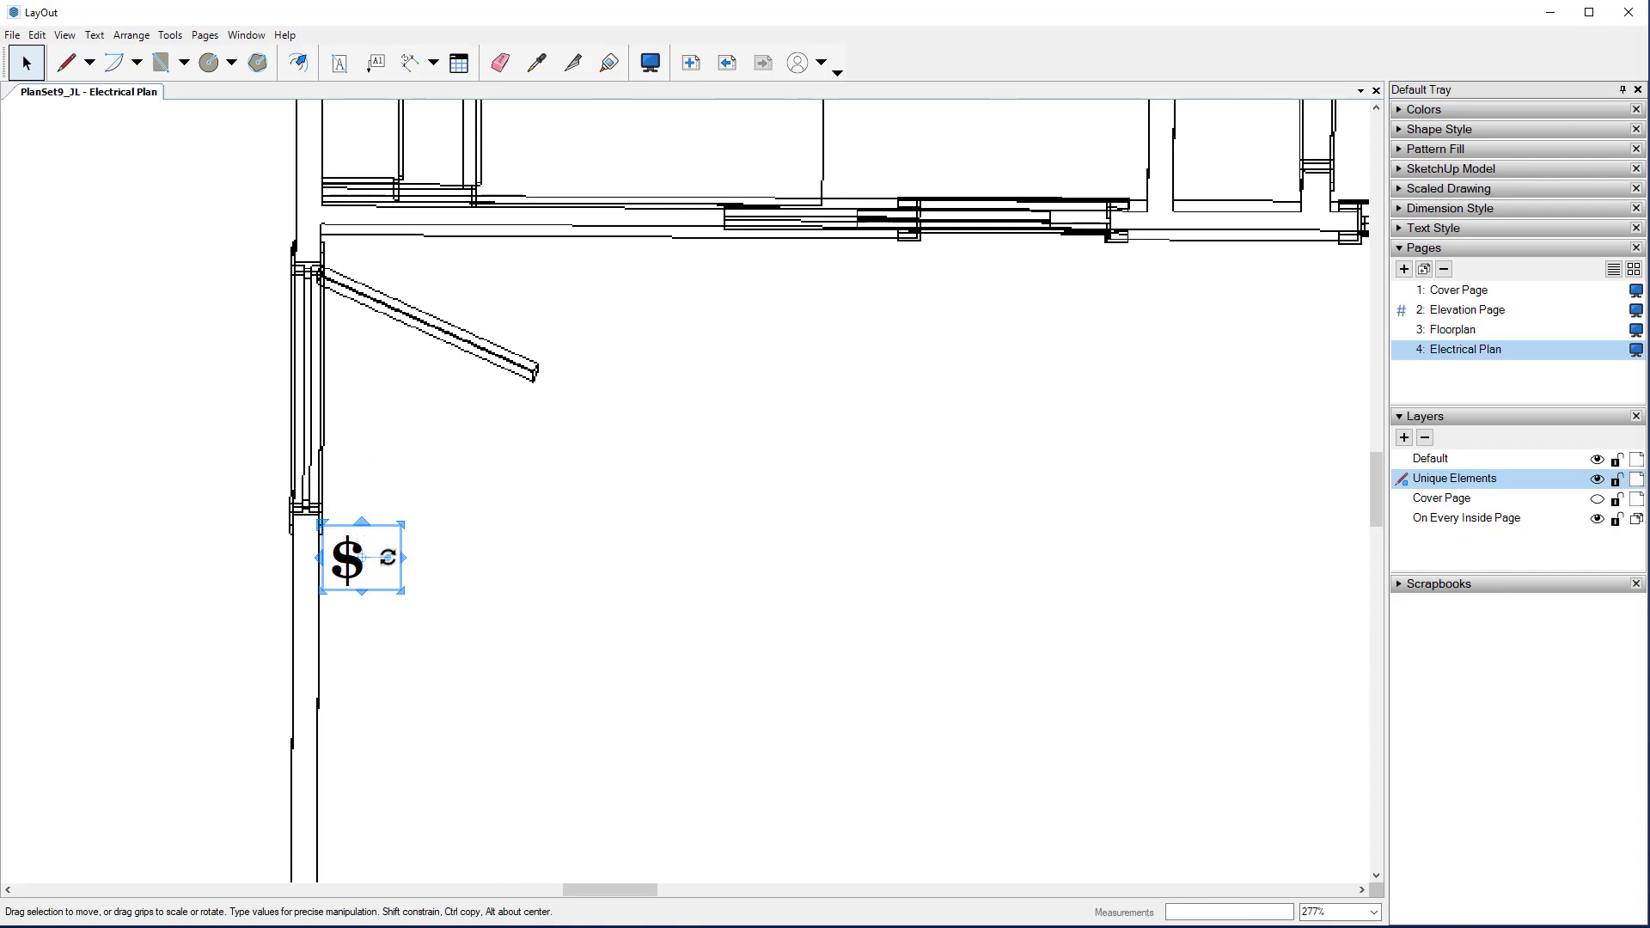
Step: Rotate the switch copy -90° so it sits sideways against the wall
left_click_drag(387, 557, 358, 604)
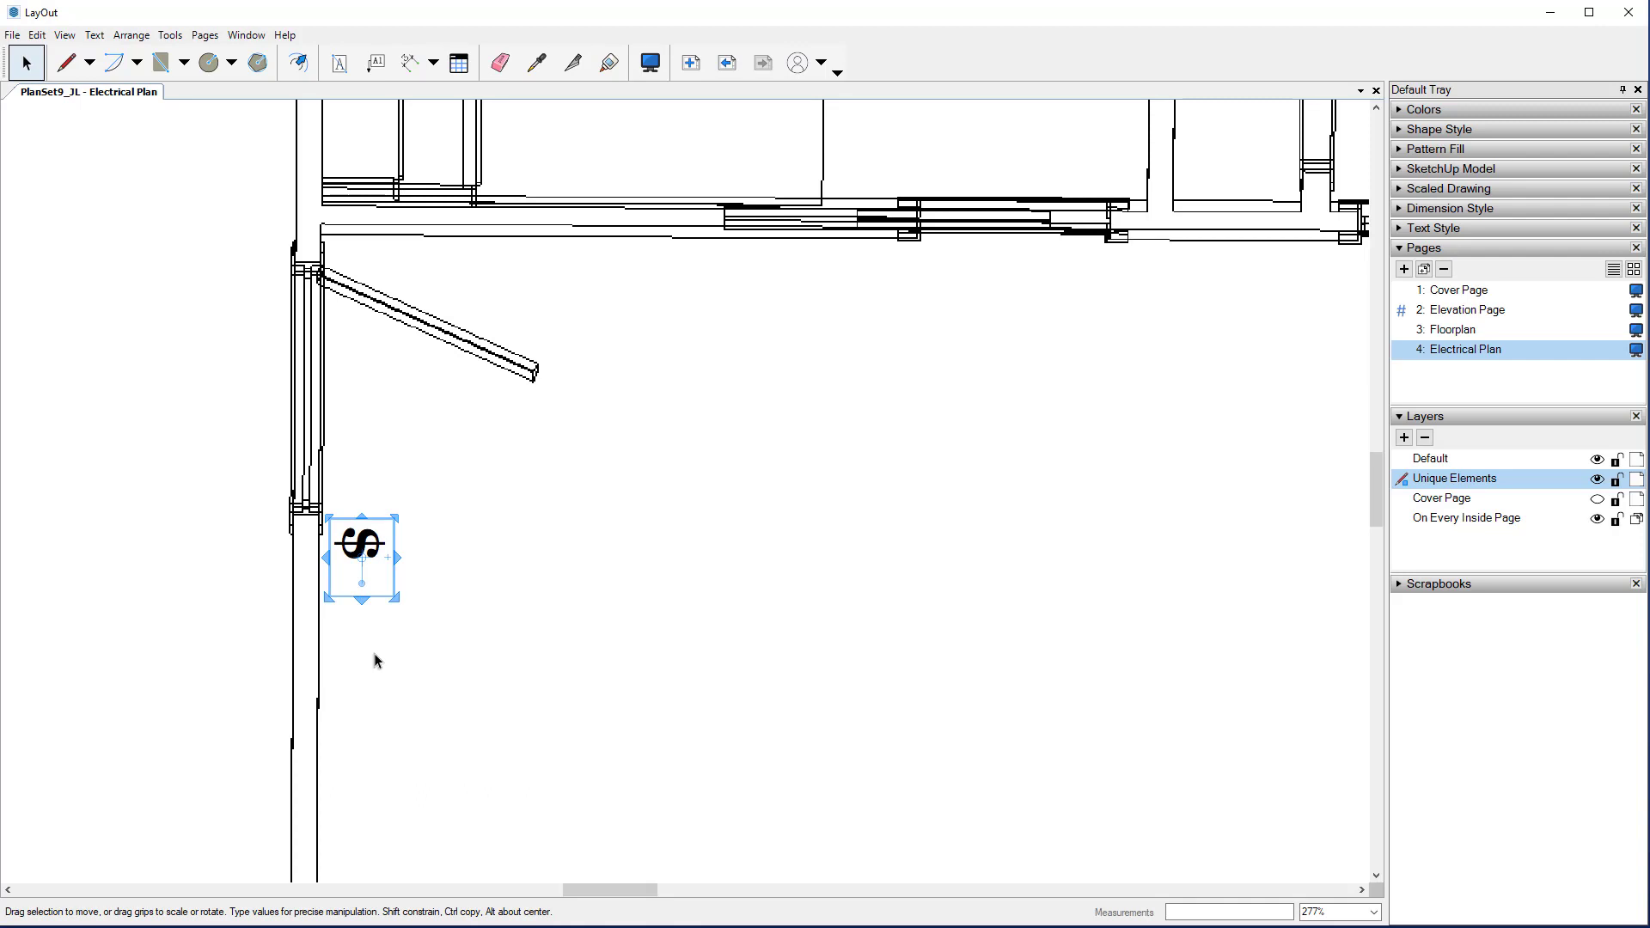
key("Return")
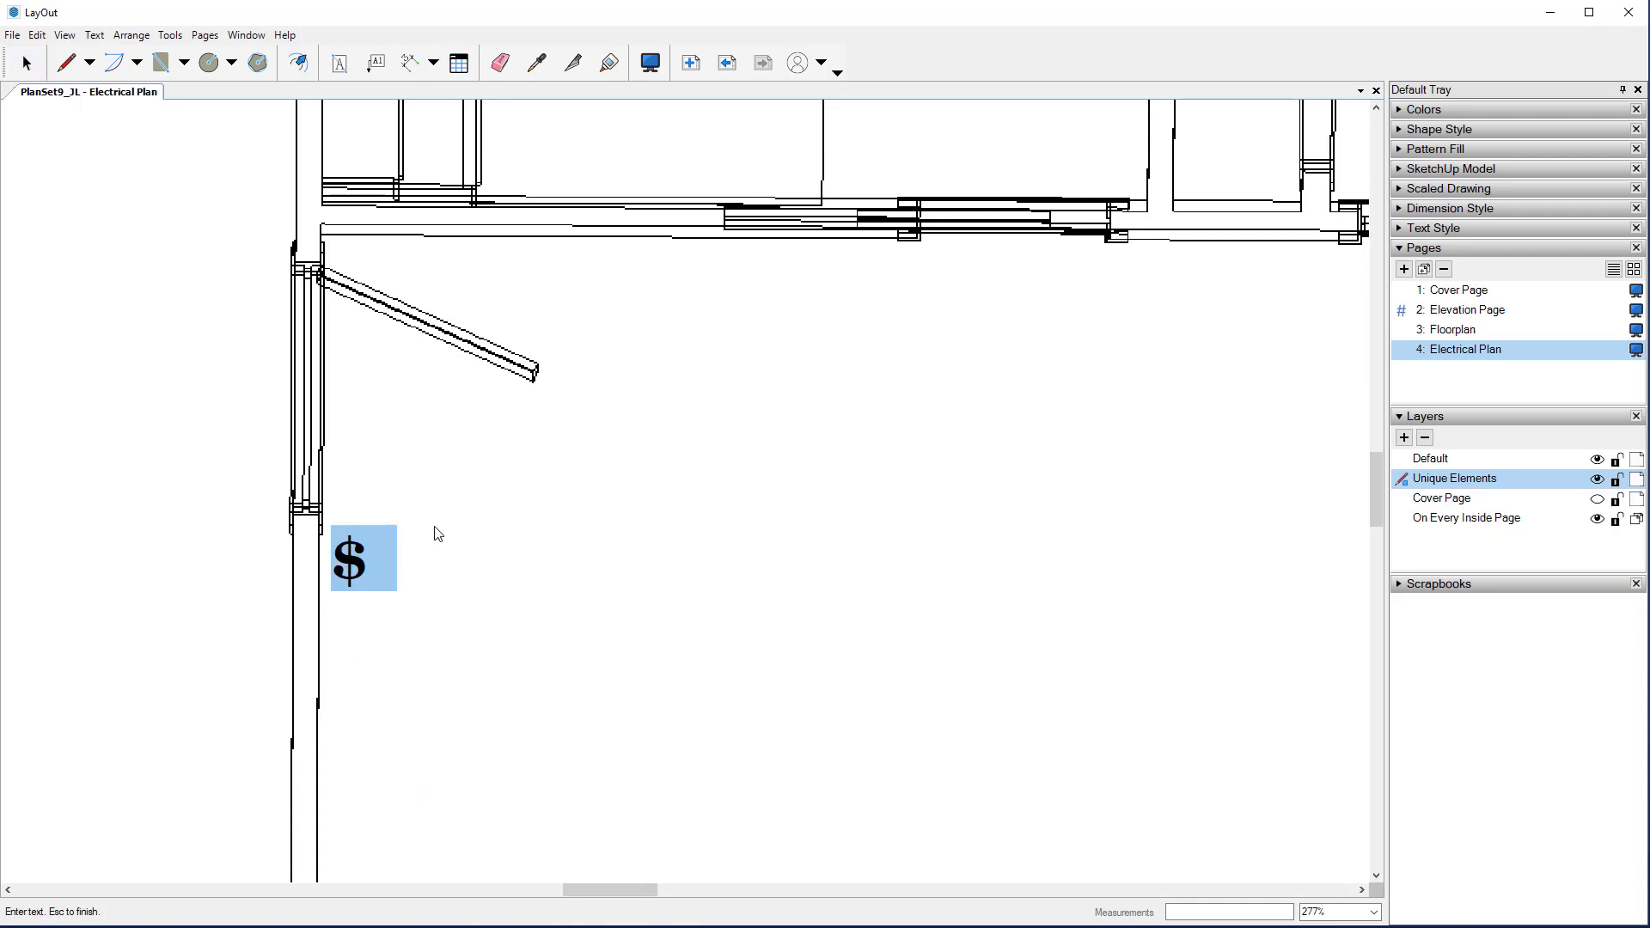
key("Right")
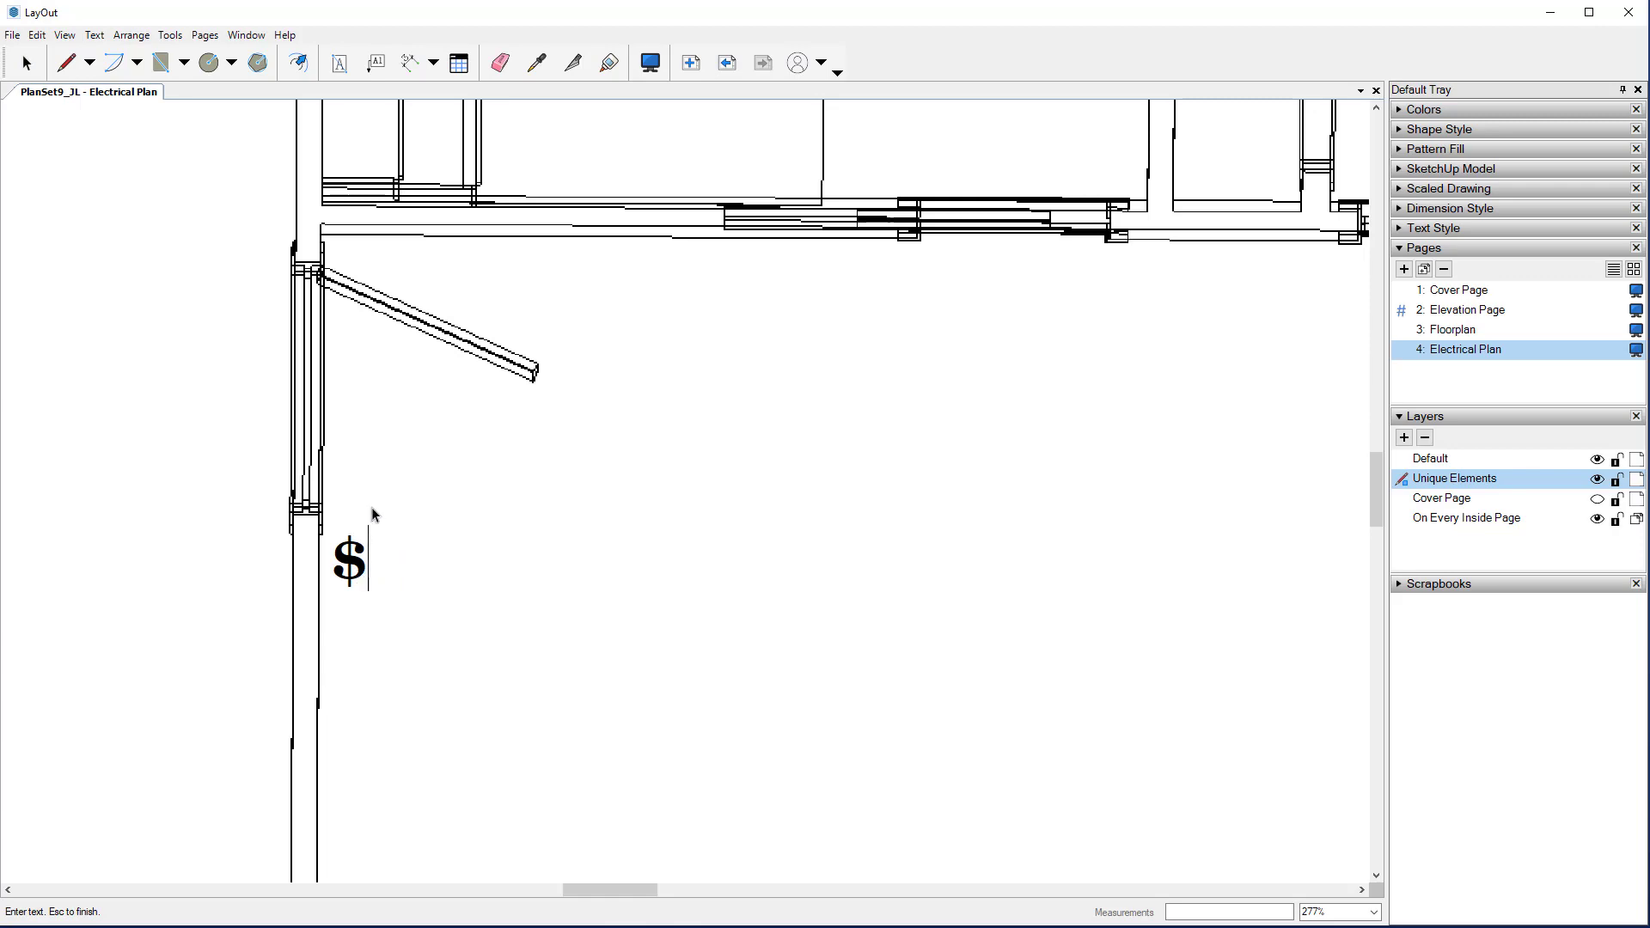
key("Escape")
Step: Zoom out and pan to see more of the floor plan
left_click(387, 594)
scroll(507, 614, "down", 2)
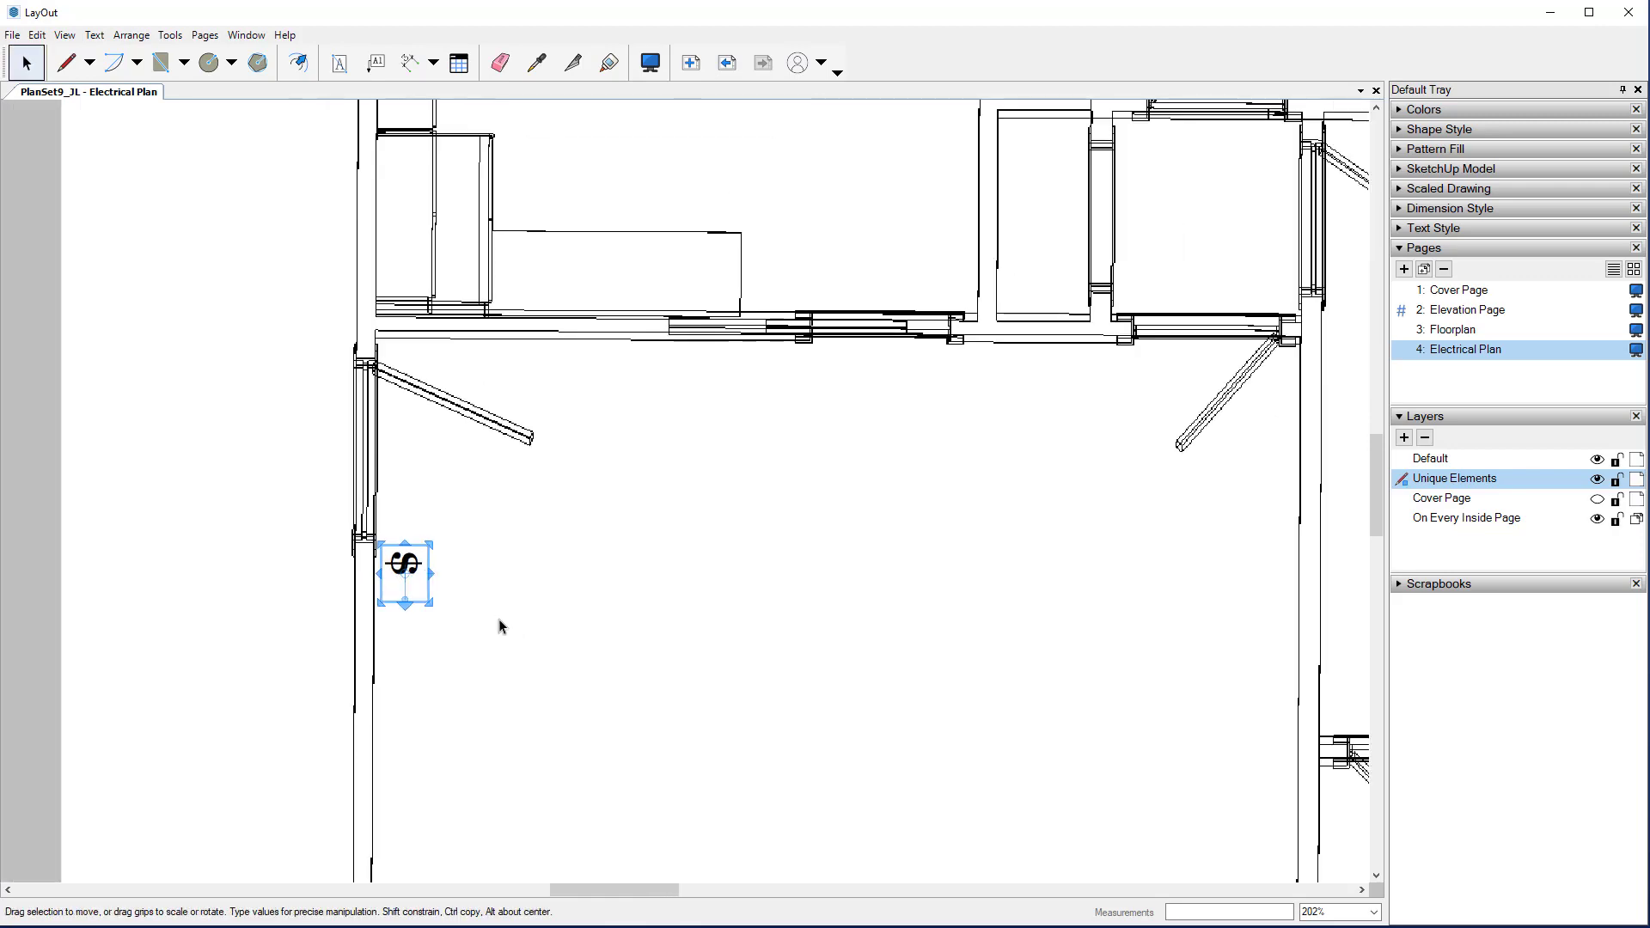
left_click(498, 619)
middle_click_drag(578, 624, 375, 557)
scroll(503, 653, "down", 2)
scroll(428, 544, "down", 3)
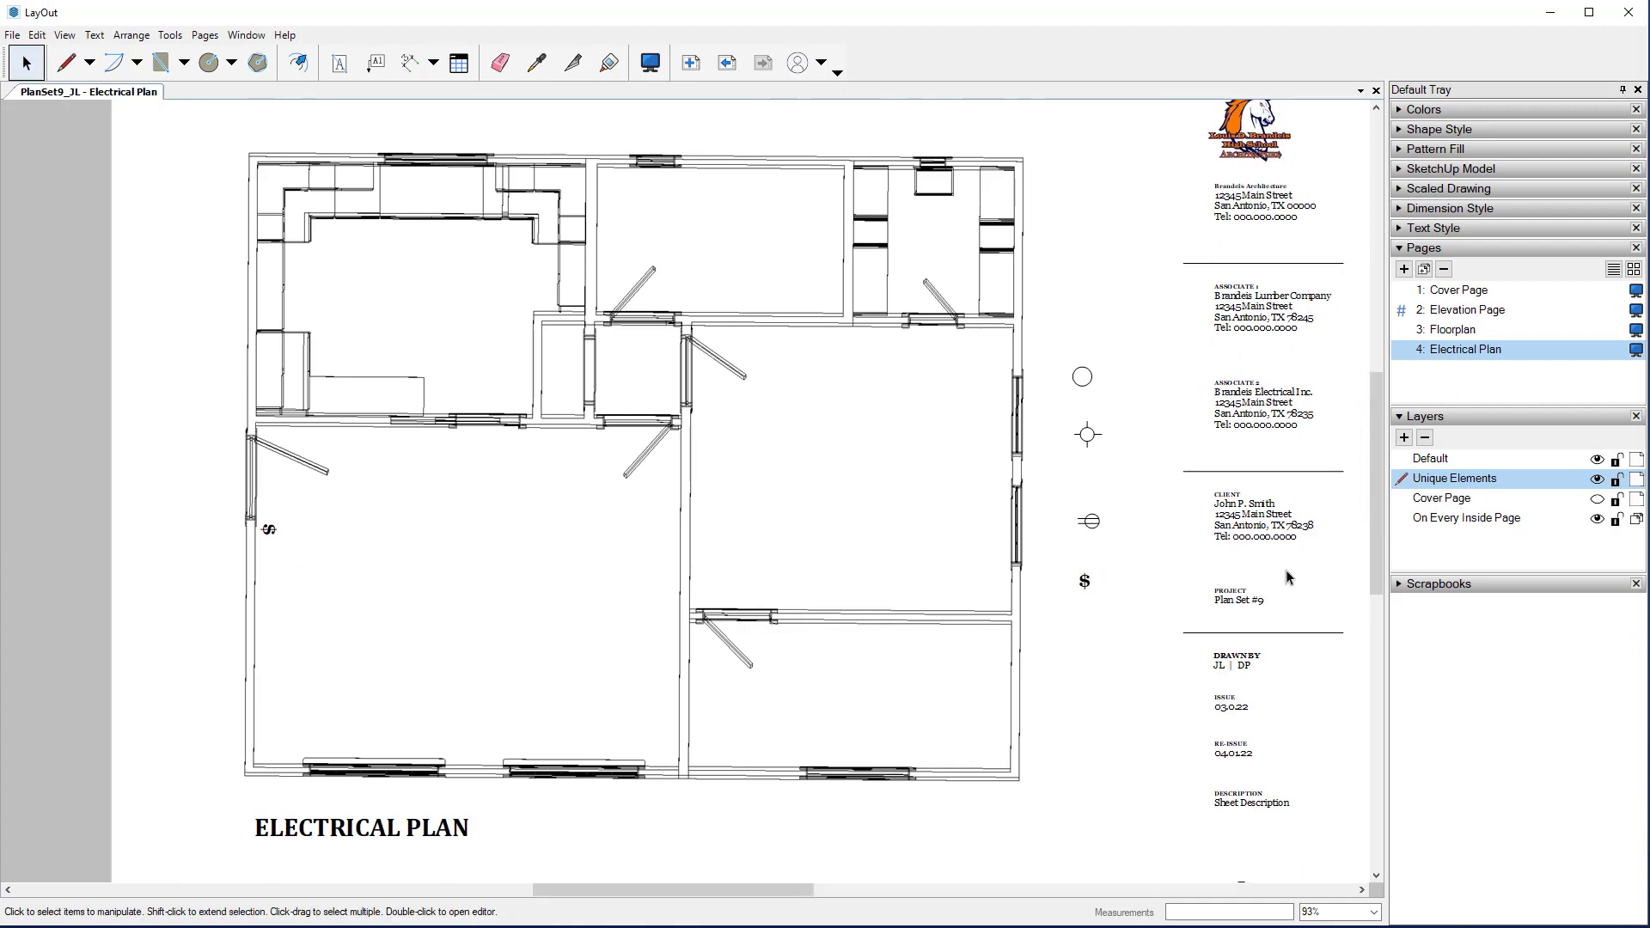
Step: Place a switch copy on the upper-left room's wall, nudged up and right
left_click_drag(1150, 571, 1045, 591)
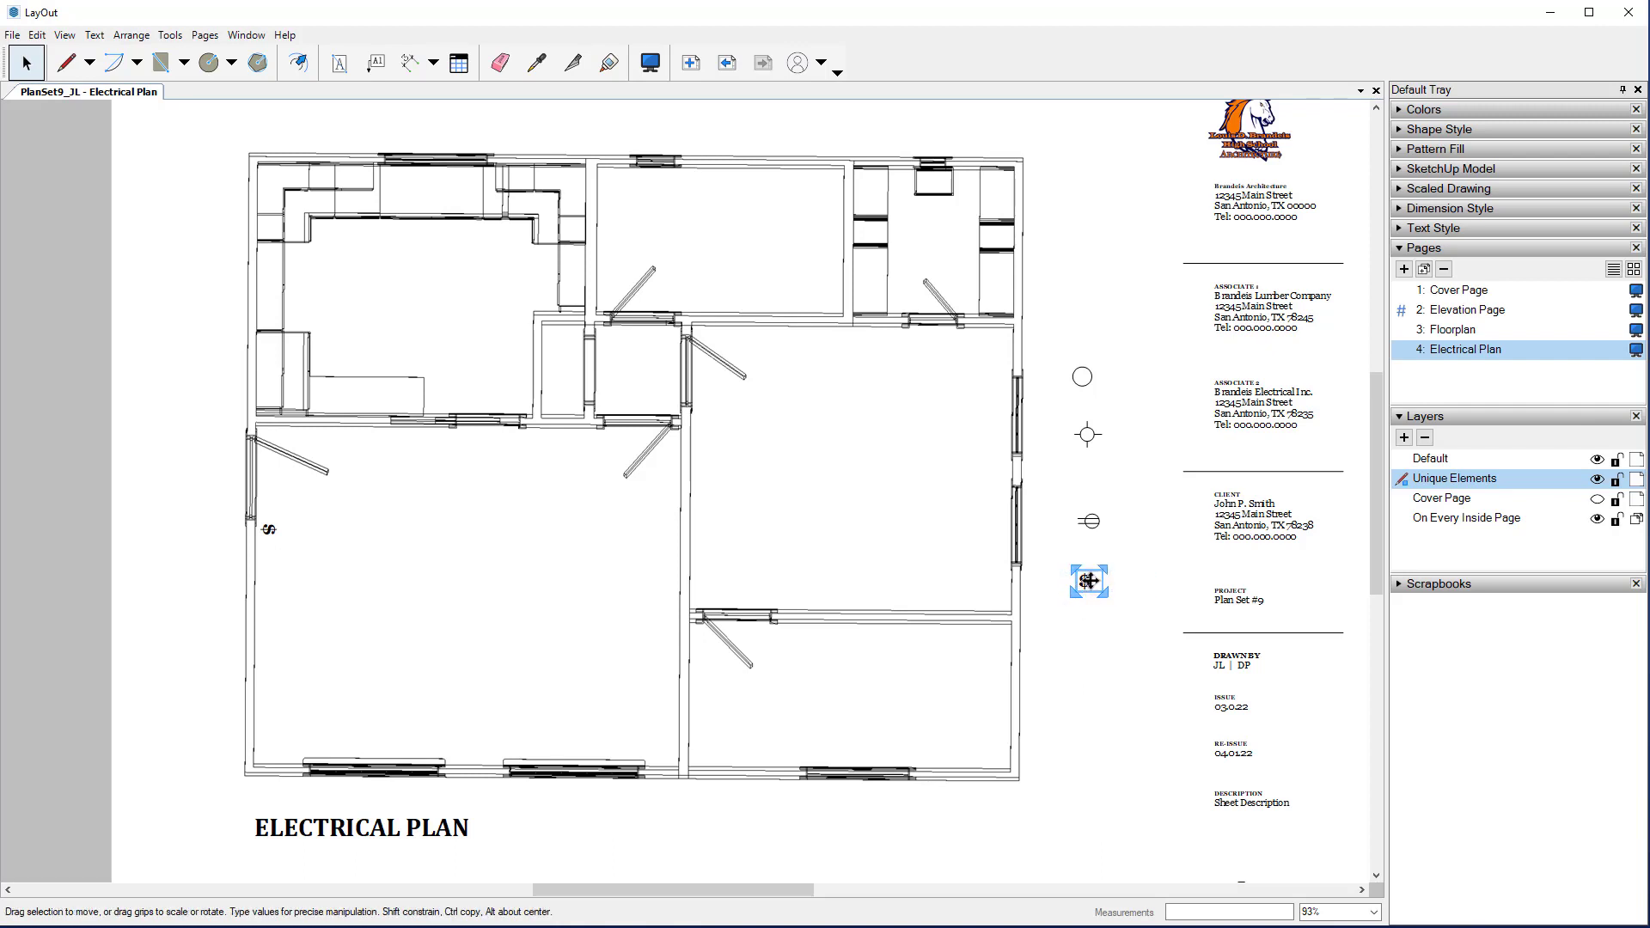
left_click_drag(1087, 582, 438, 409)
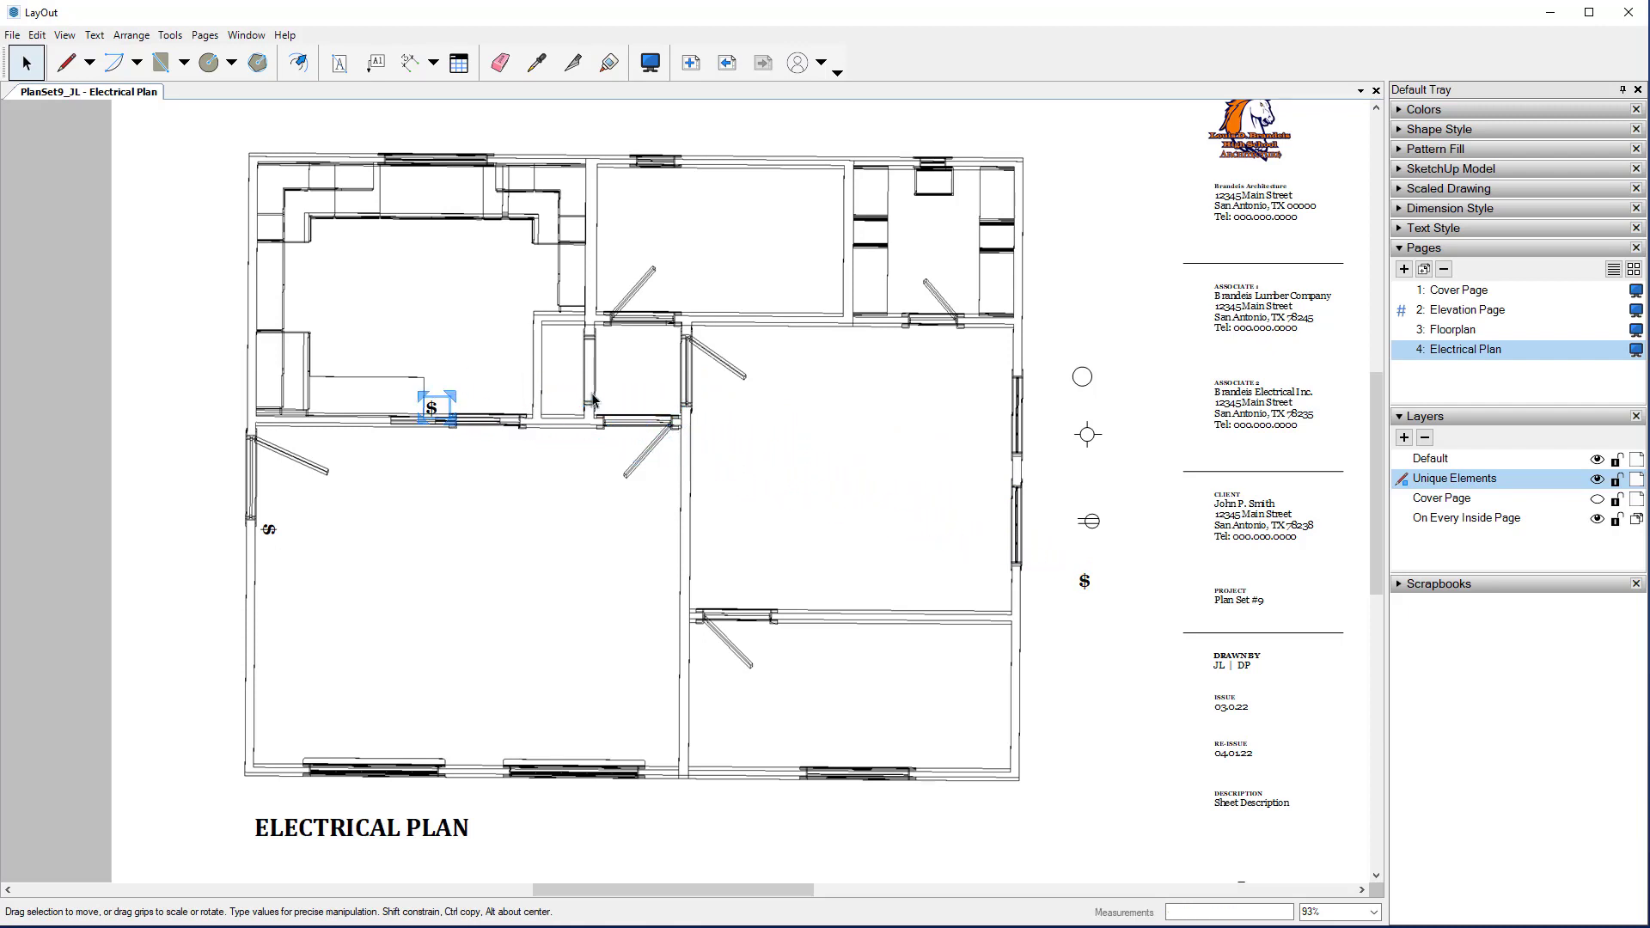
key("Up")
key("Up")
key("Right")
key("Right")
key("Right")
key("Right")
key("Right")
key("Right")
key("Escape")
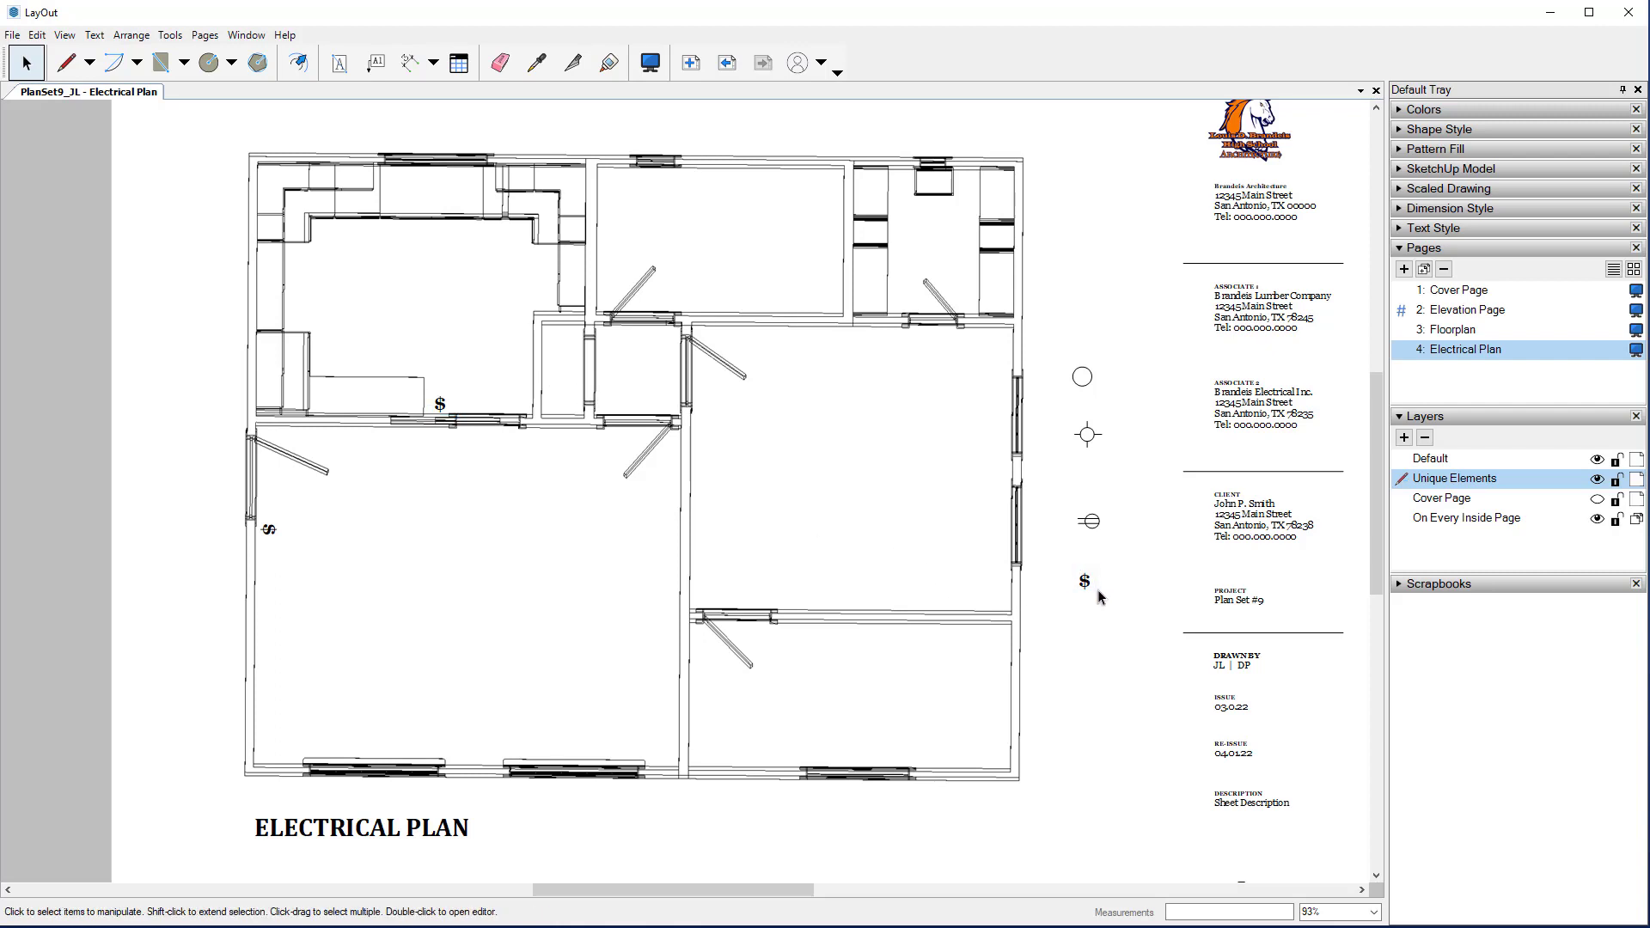
Step: Place a switch copy beside the central doorway, nudged slightly right
left_click(1087, 581)
left_click_drag(1091, 578, 660, 405)
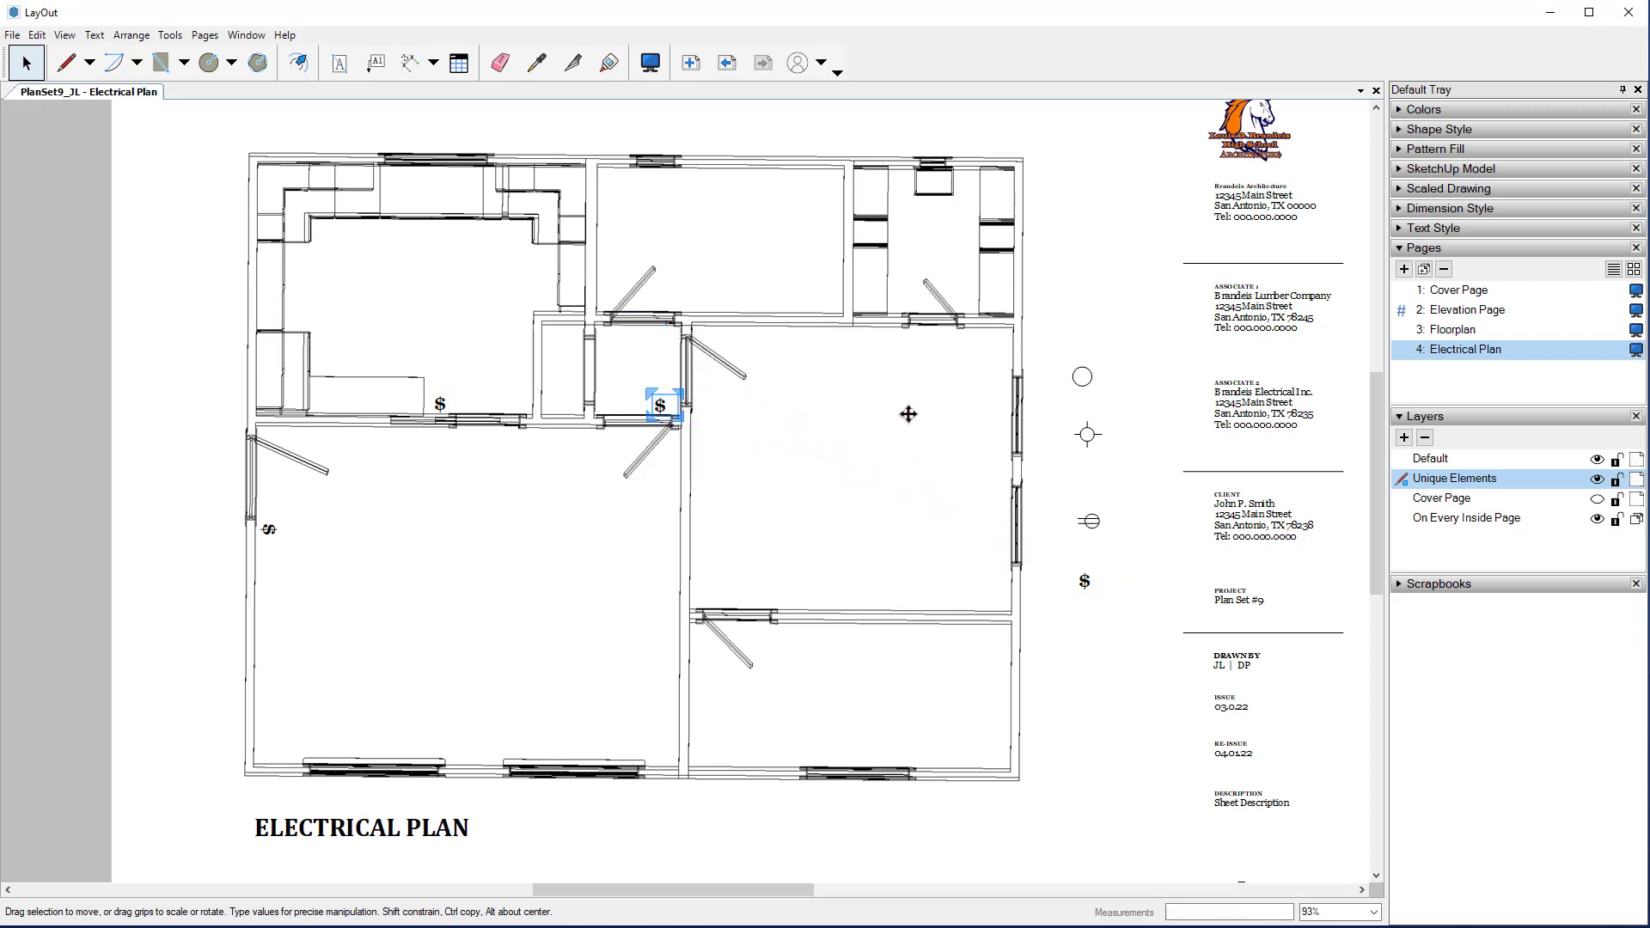
key("Right")
key("Right")
key("Right")
key("Right")
key("Right")
key("Right")
left_click(887, 478)
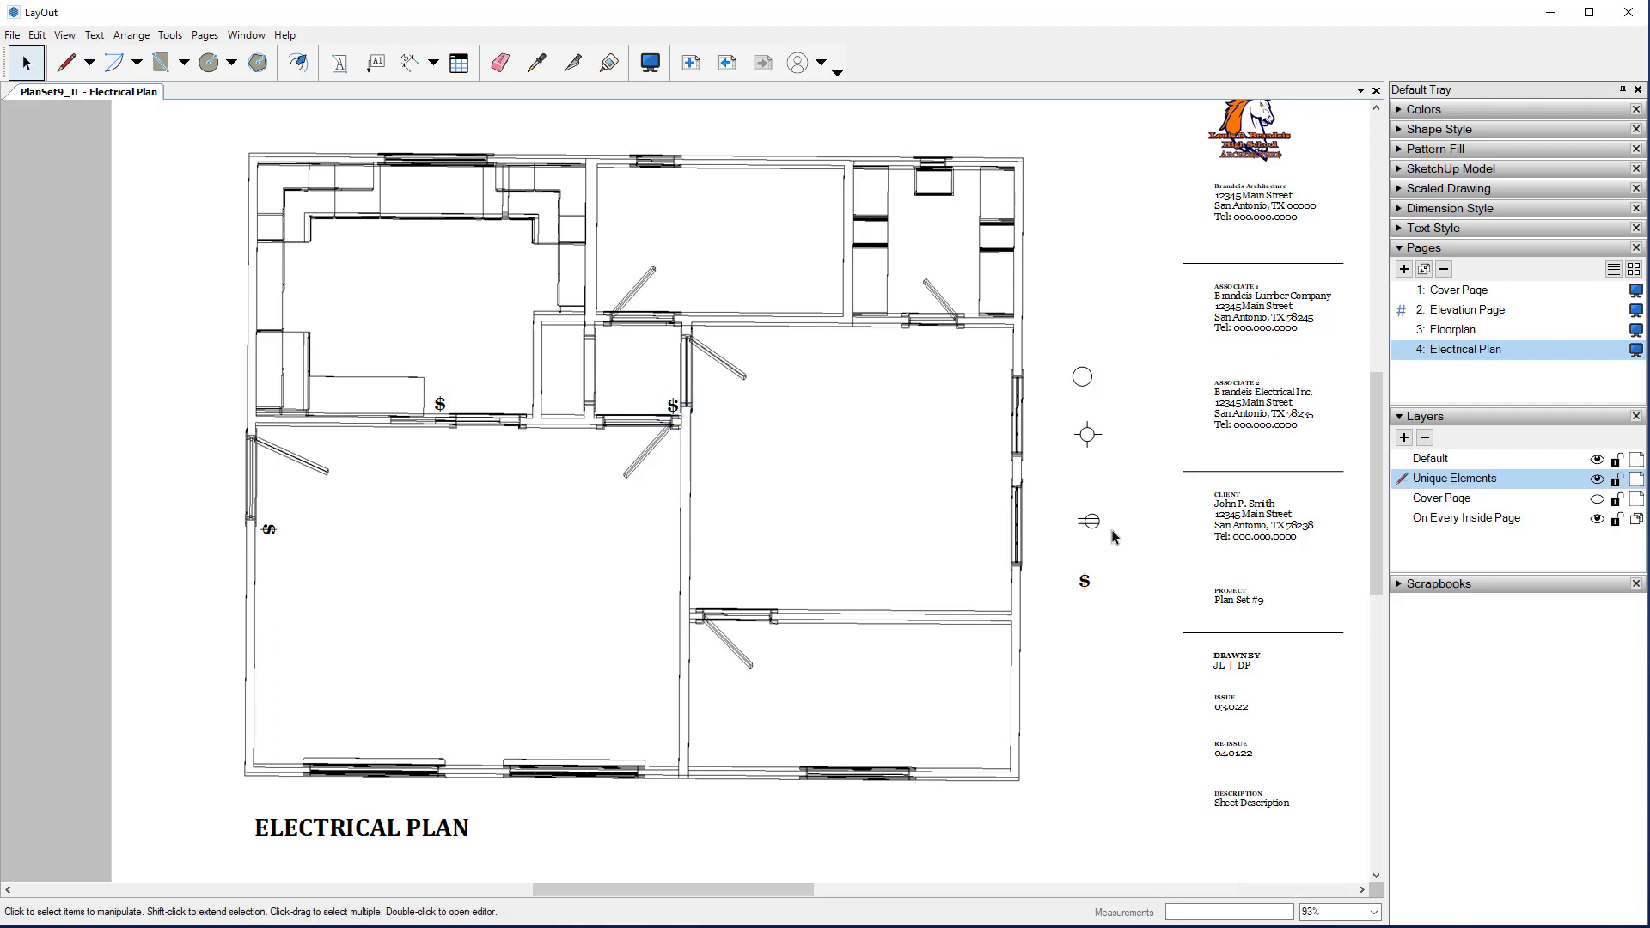
Step: Place a switch copy at the lower-right room's doorway
left_click(1097, 596)
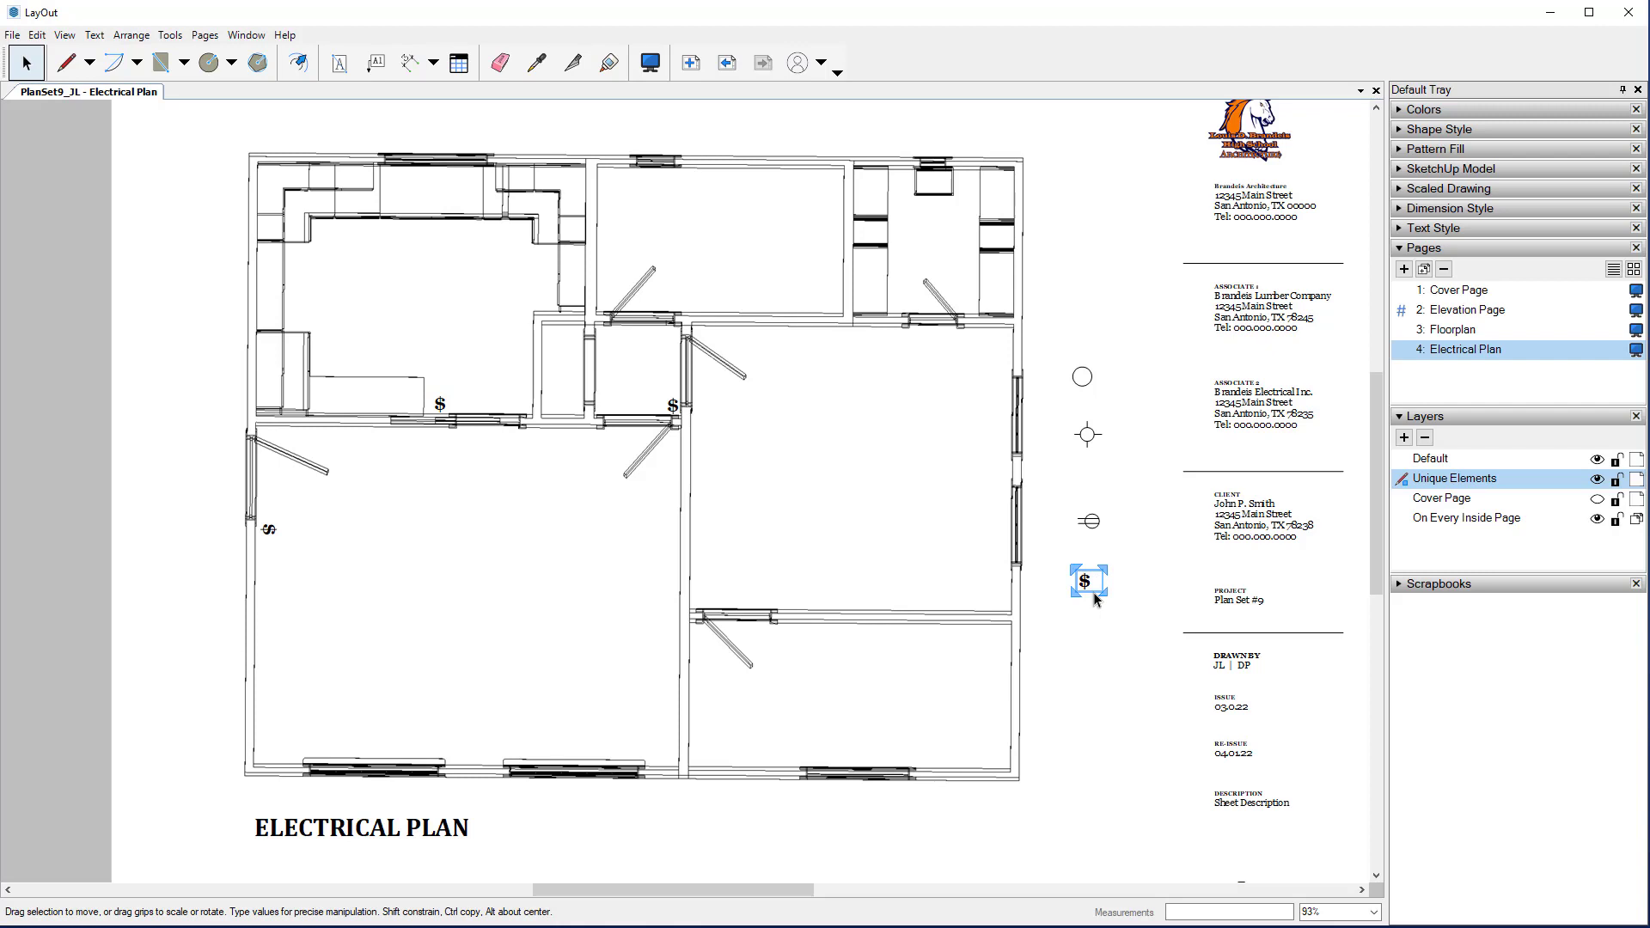
left_click_drag(1085, 581, 785, 630)
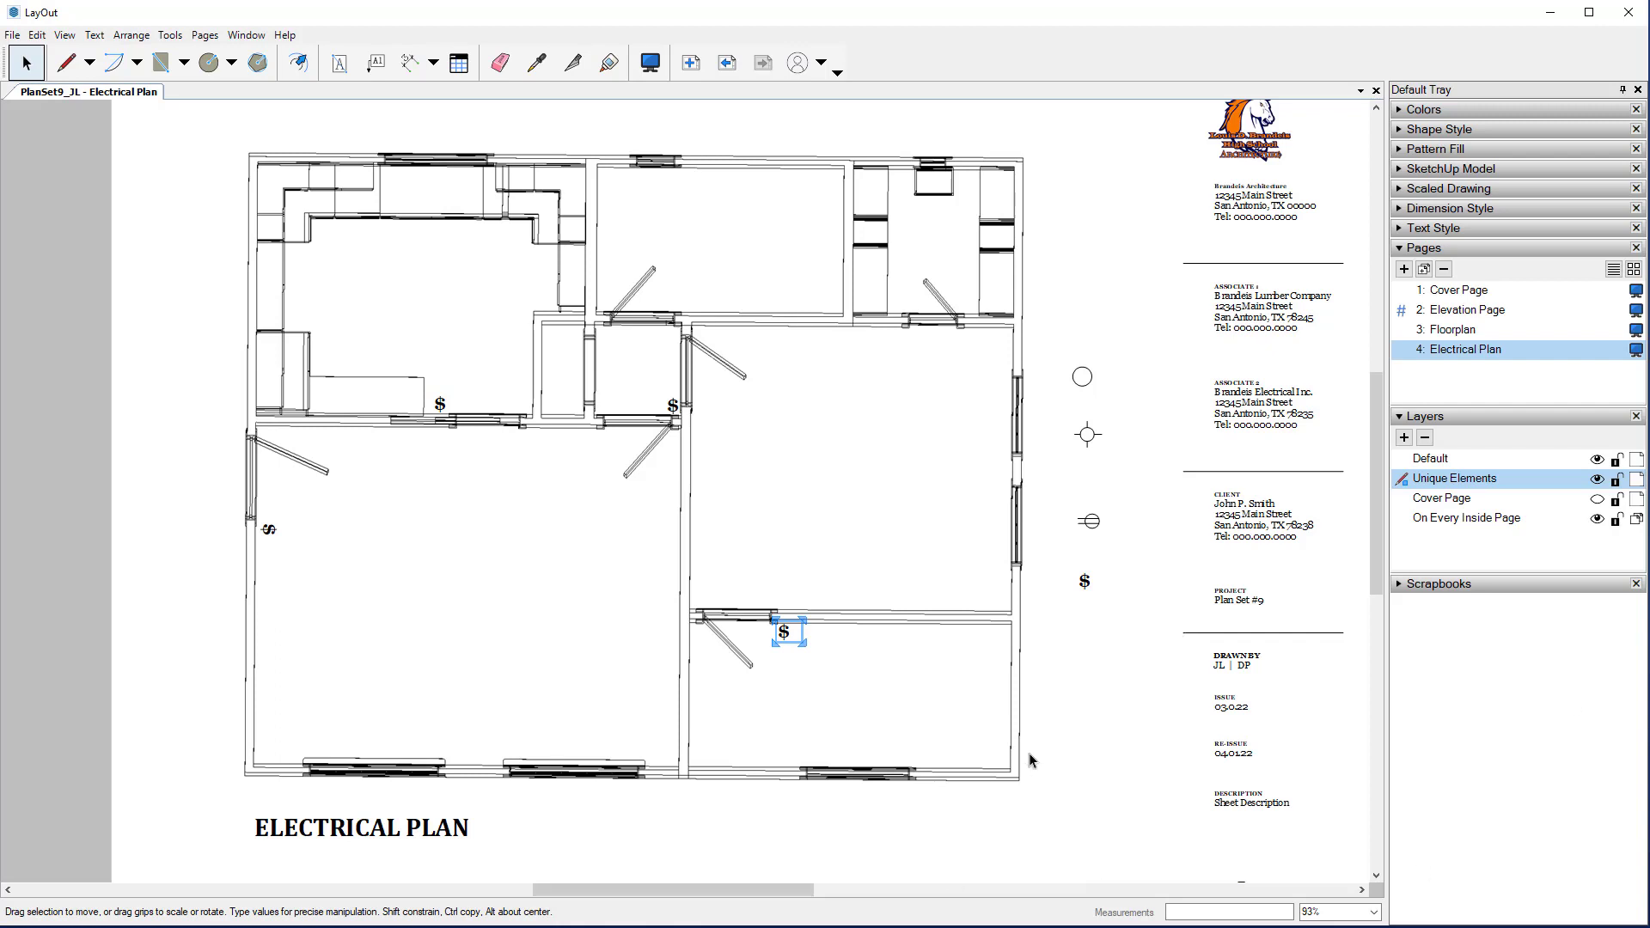
left_click(1091, 679)
left_click(270, 528)
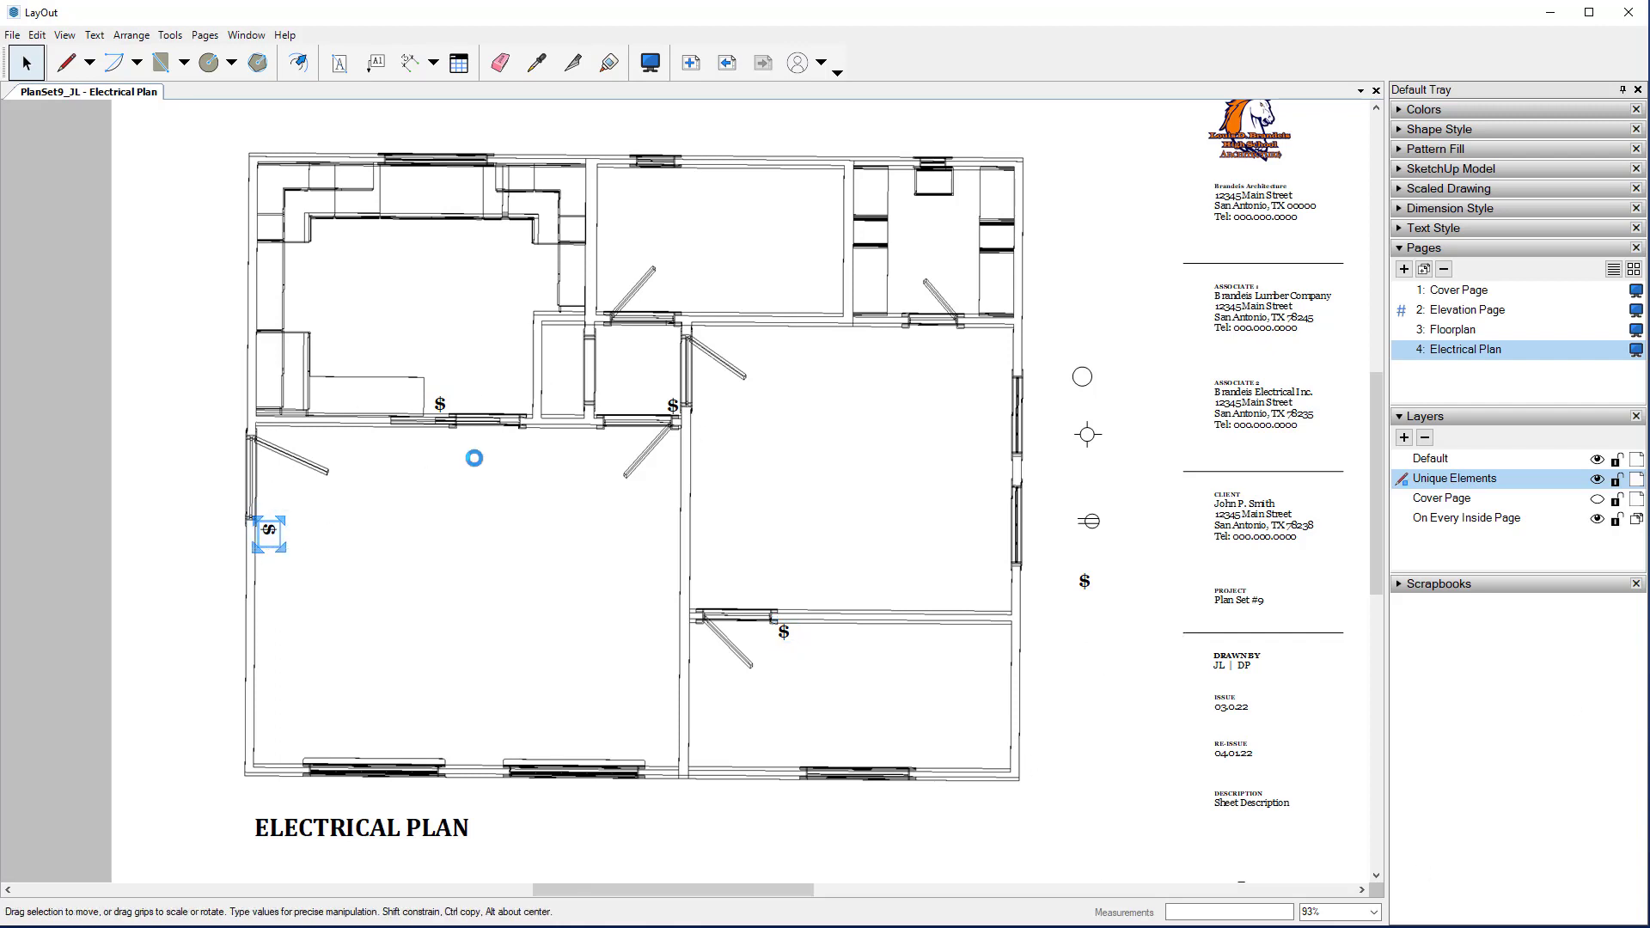
Step: Copy the sideways switch to the central doorway and delete a misplaced extra copy
left_click_drag(267, 527, 709, 416)
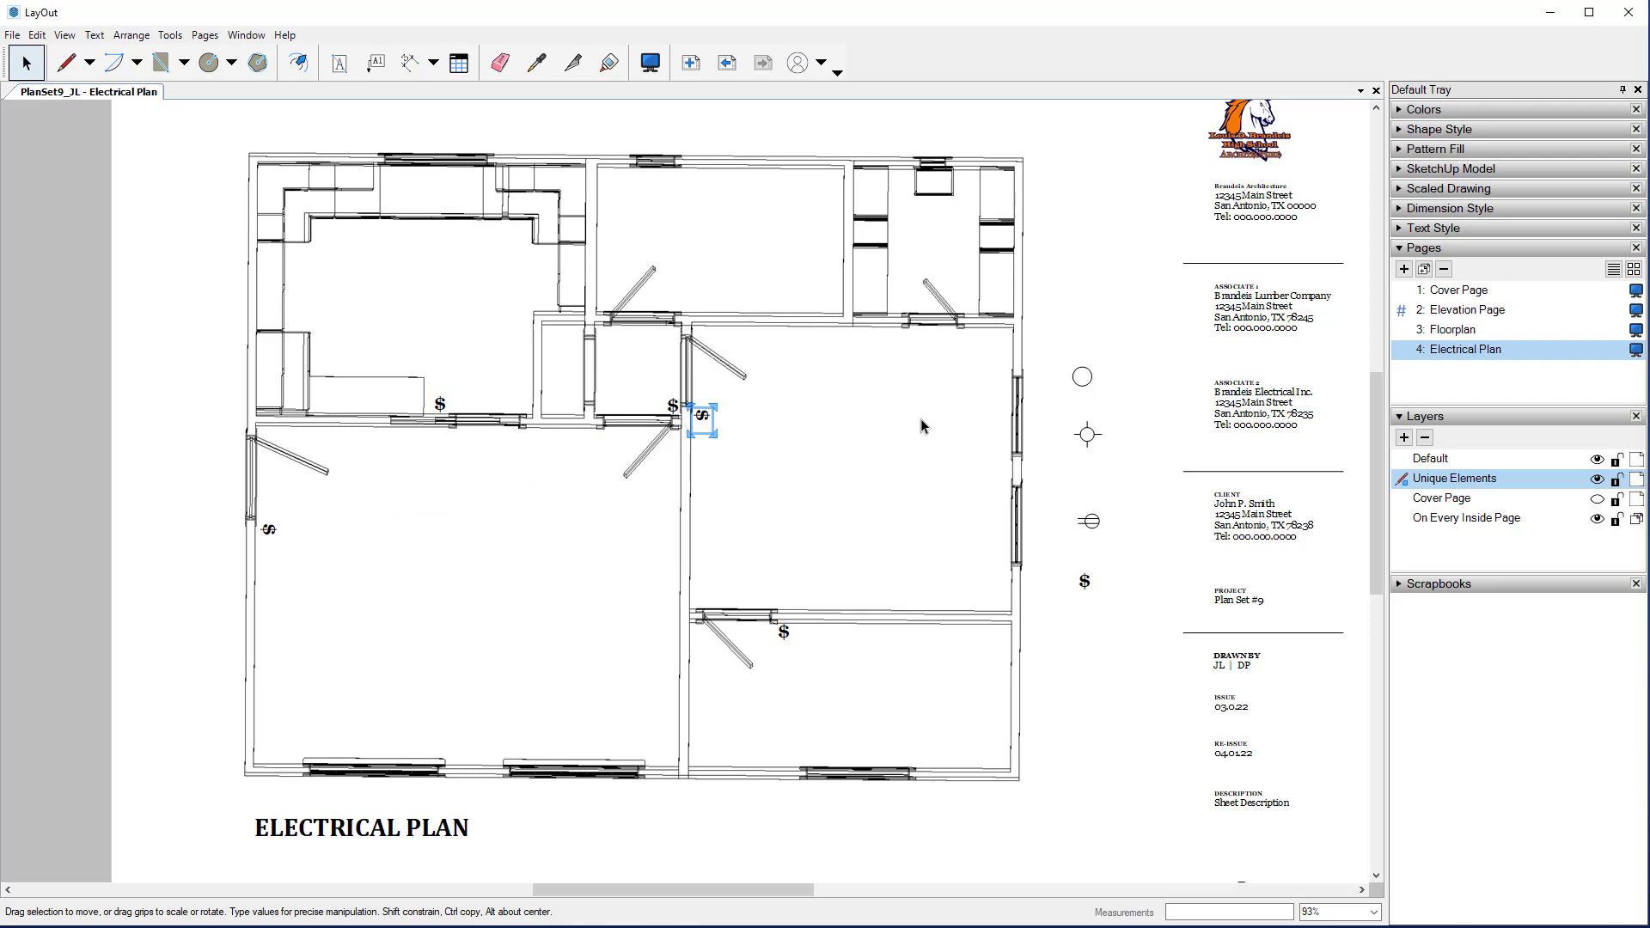
left_click(1101, 597)
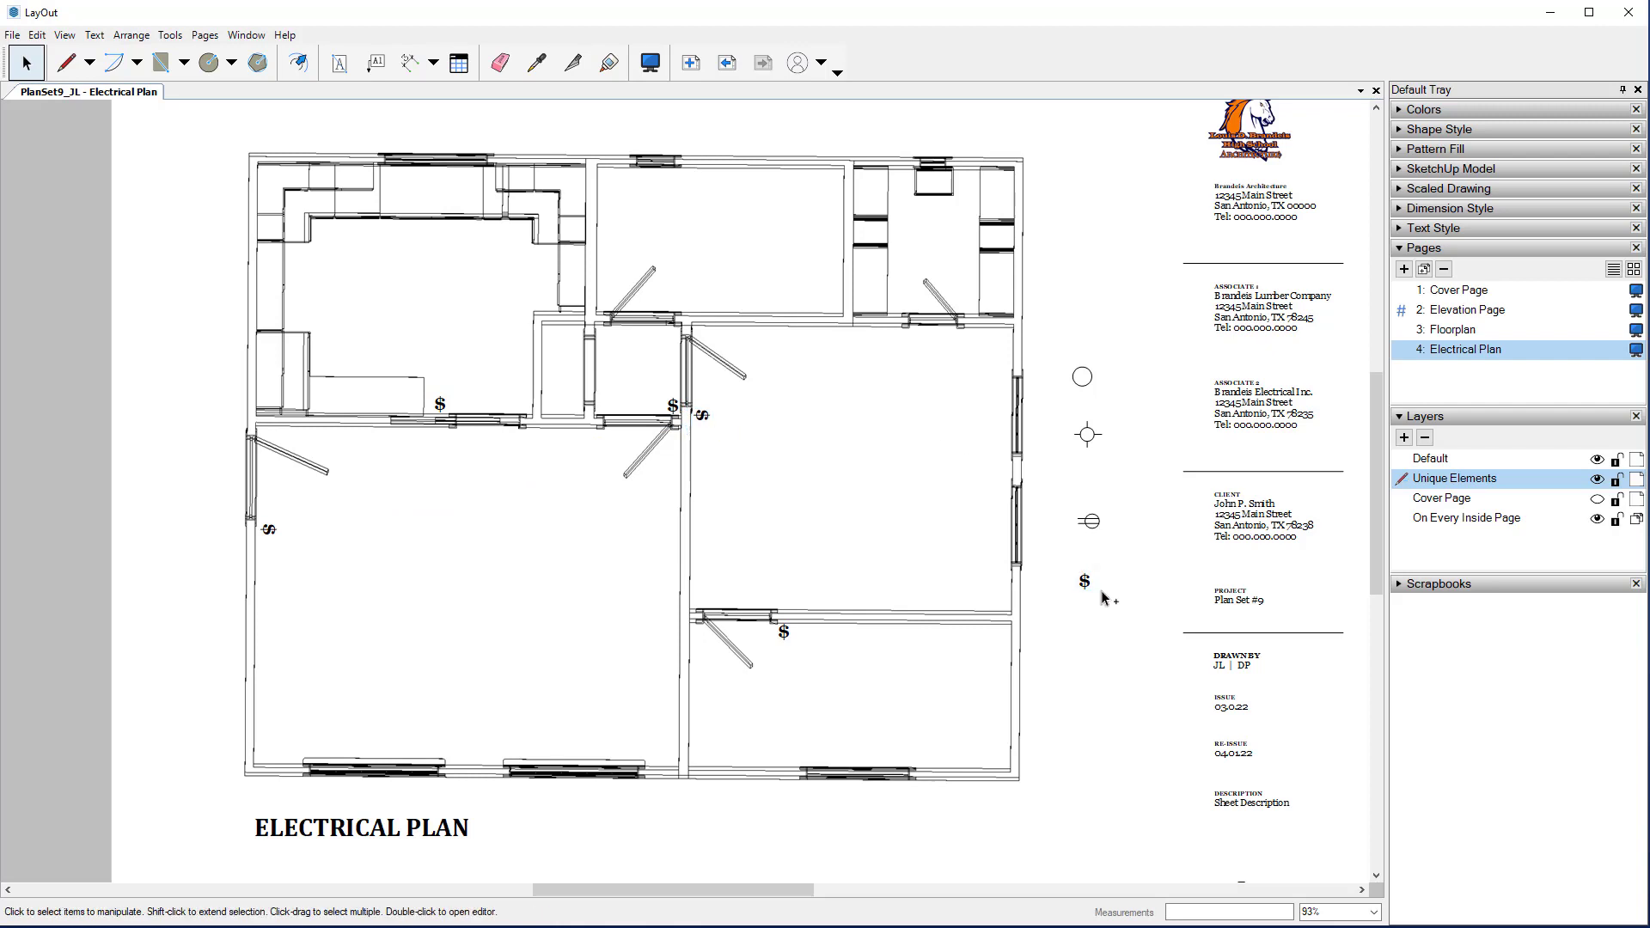
left_click(269, 529)
left_click_drag(269, 530, 412, 590)
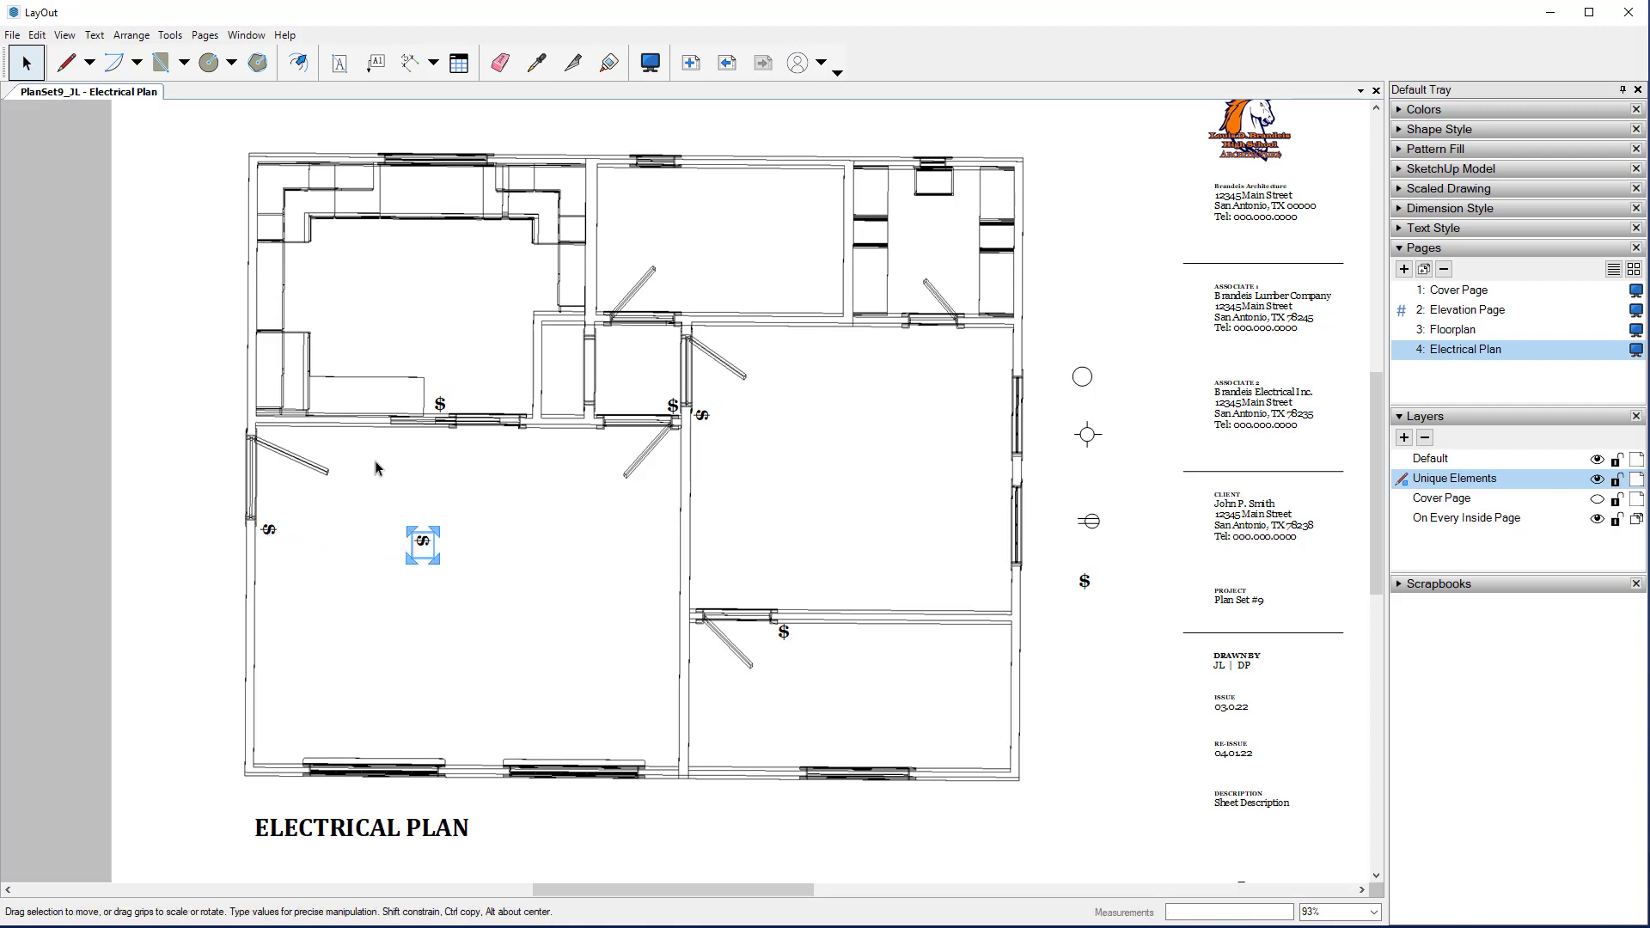
left_click_drag(374, 459, 459, 567)
key("Delete")
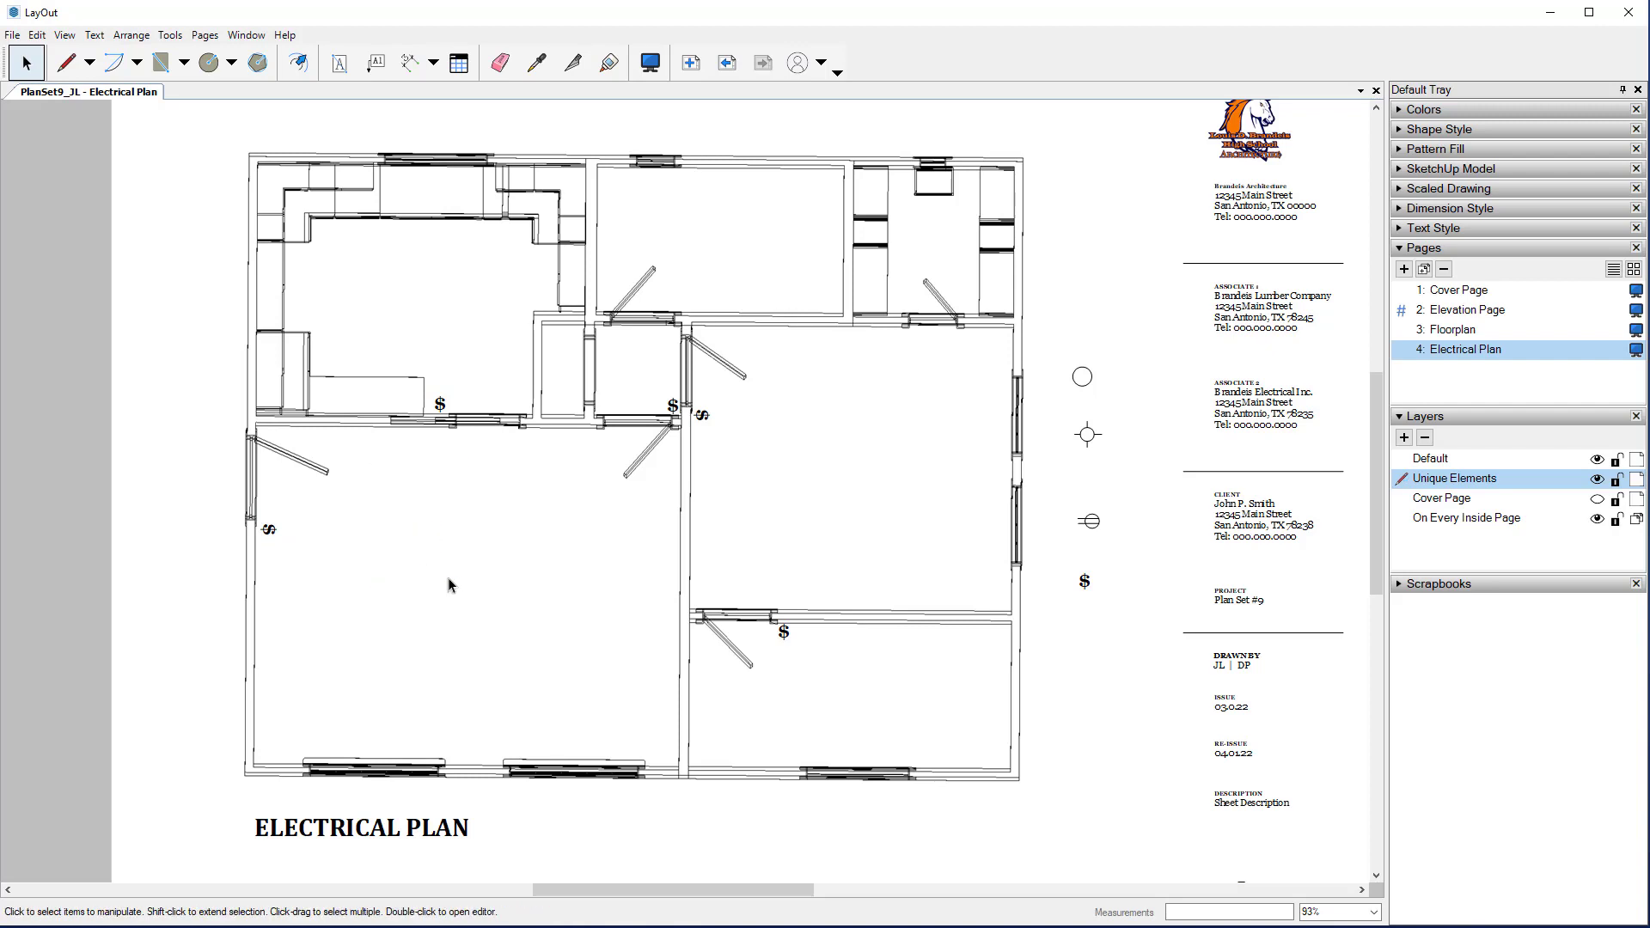
Step: Add switches at the upper-right doorway and top middle room, plus a circle light upper-left
left_click(1085, 578)
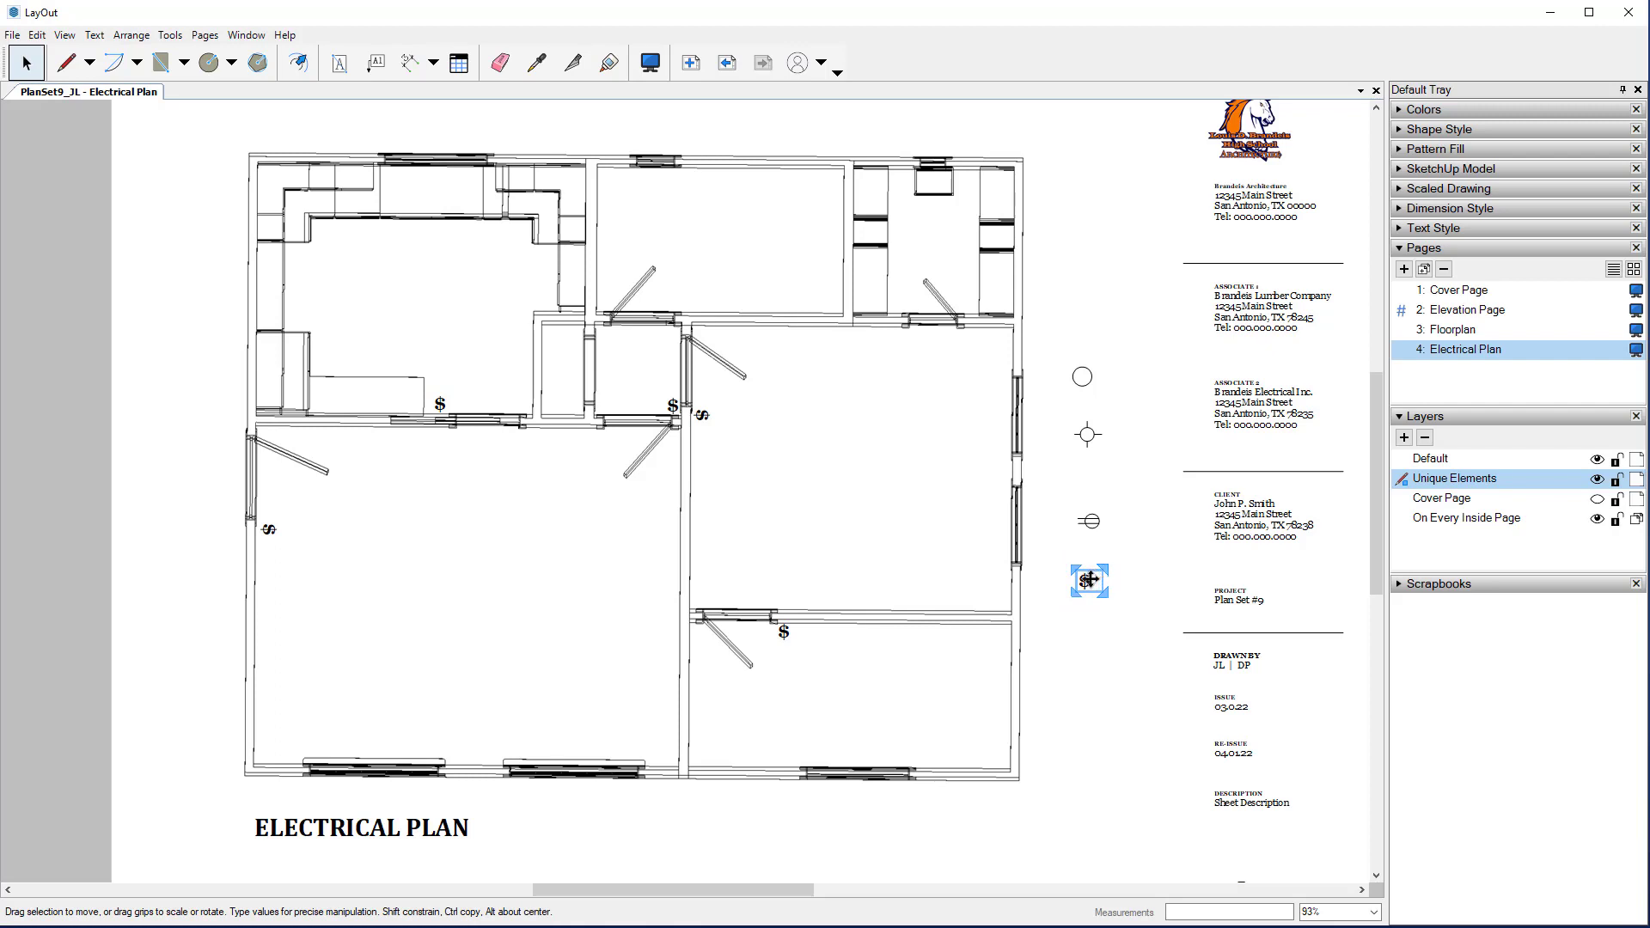
left_click_drag(1087, 579, 975, 335)
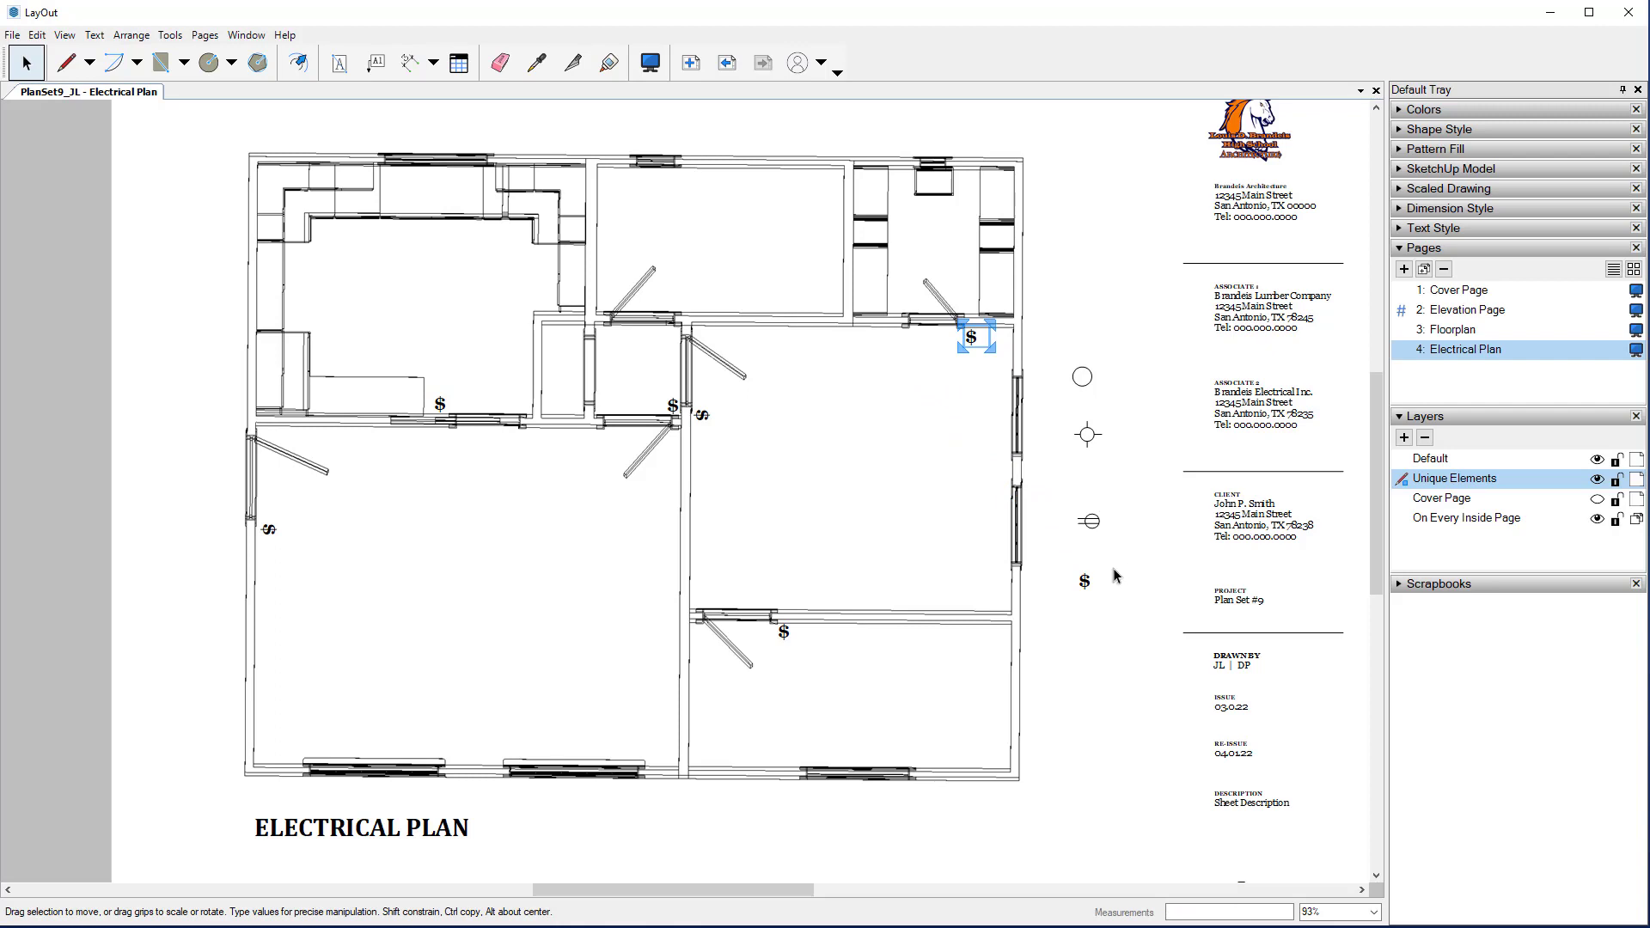
left_click_drag(1117, 563, 701, 301)
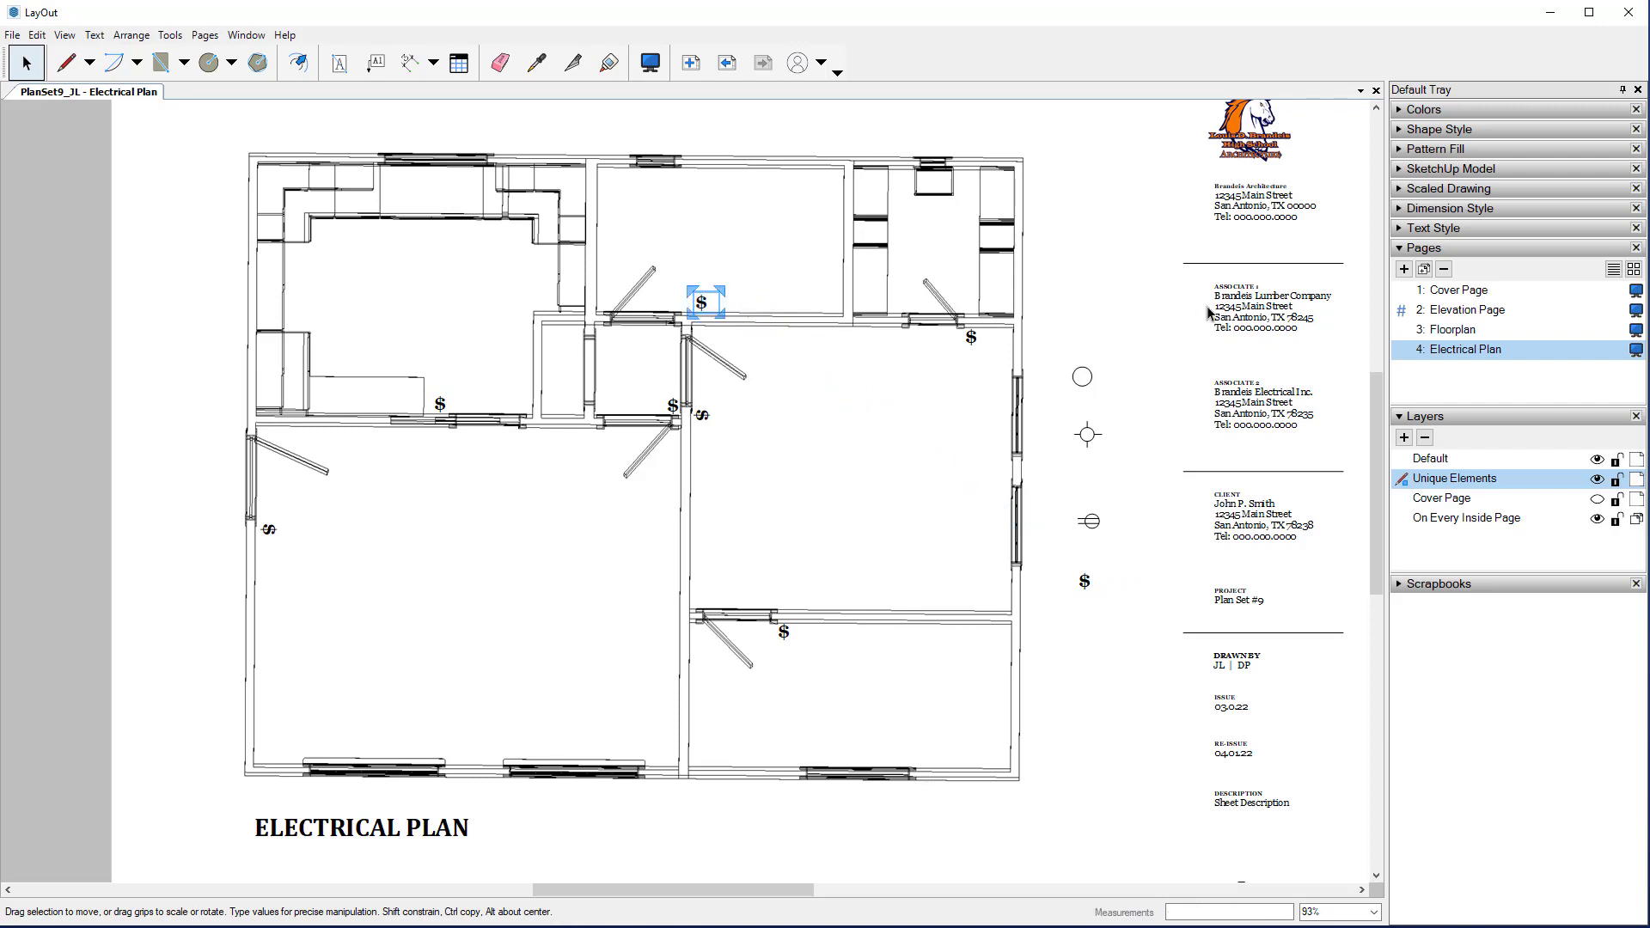
key("Left")
key("Left")
key("Left")
key("Left")
key("Left")
key("Left")
key("Left")
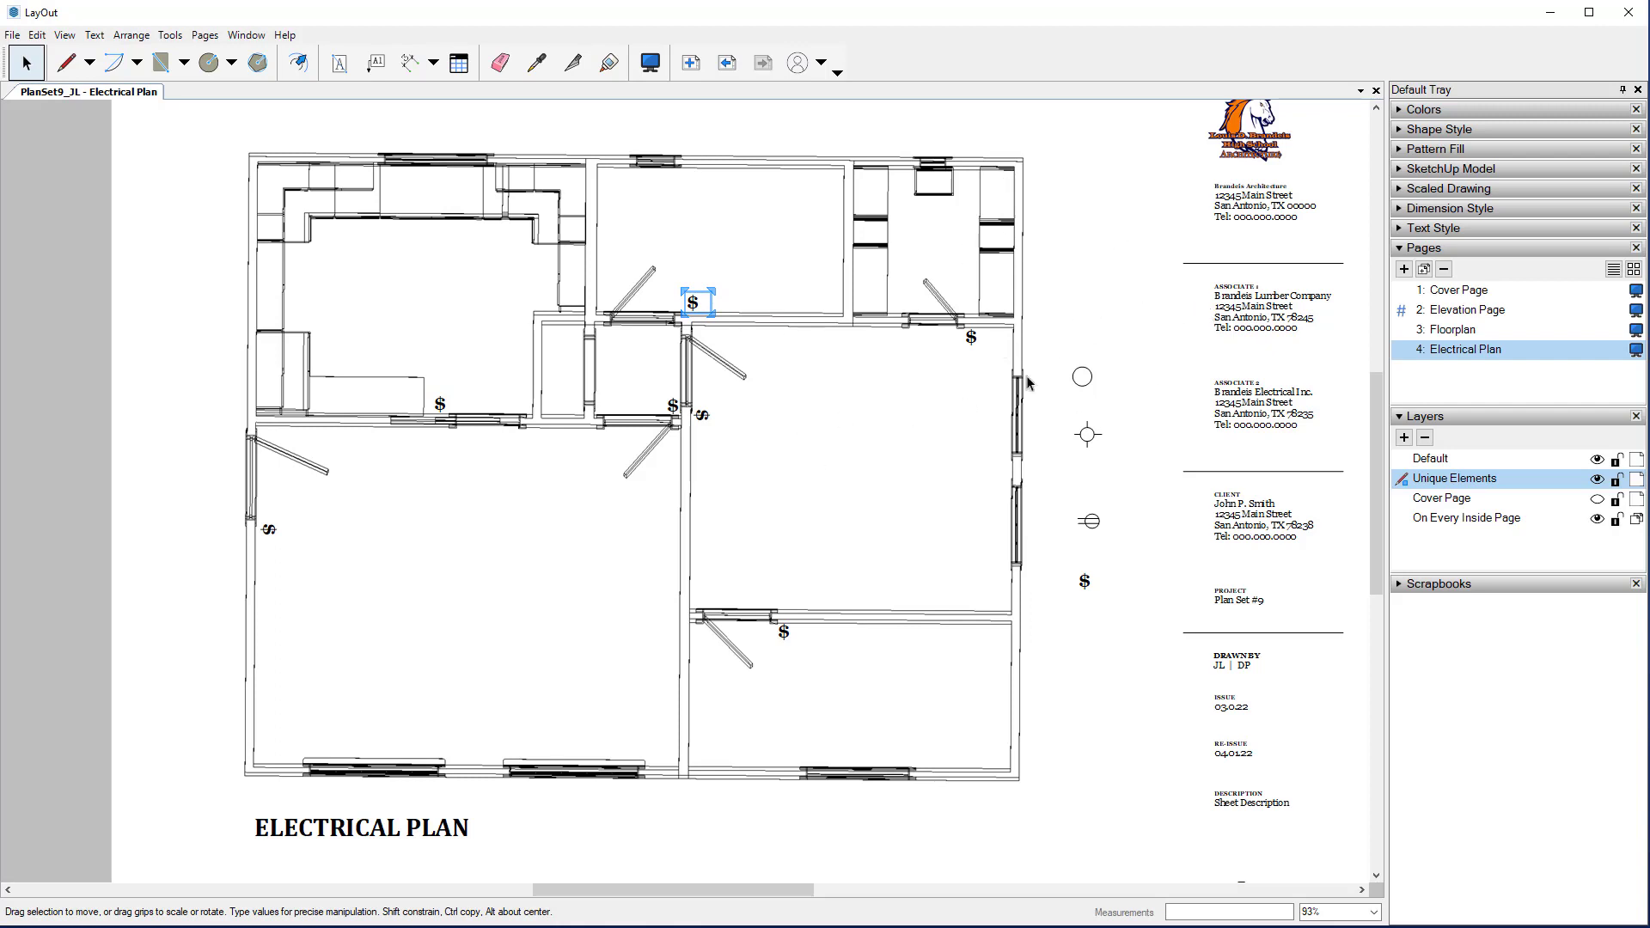
left_click_drag(1060, 349, 1119, 400)
left_click_drag(1082, 375, 428, 224)
Step: Add another circle light in the upper-left room and a crosshair light to the plan
left_click_drag(431, 227, 530, 275)
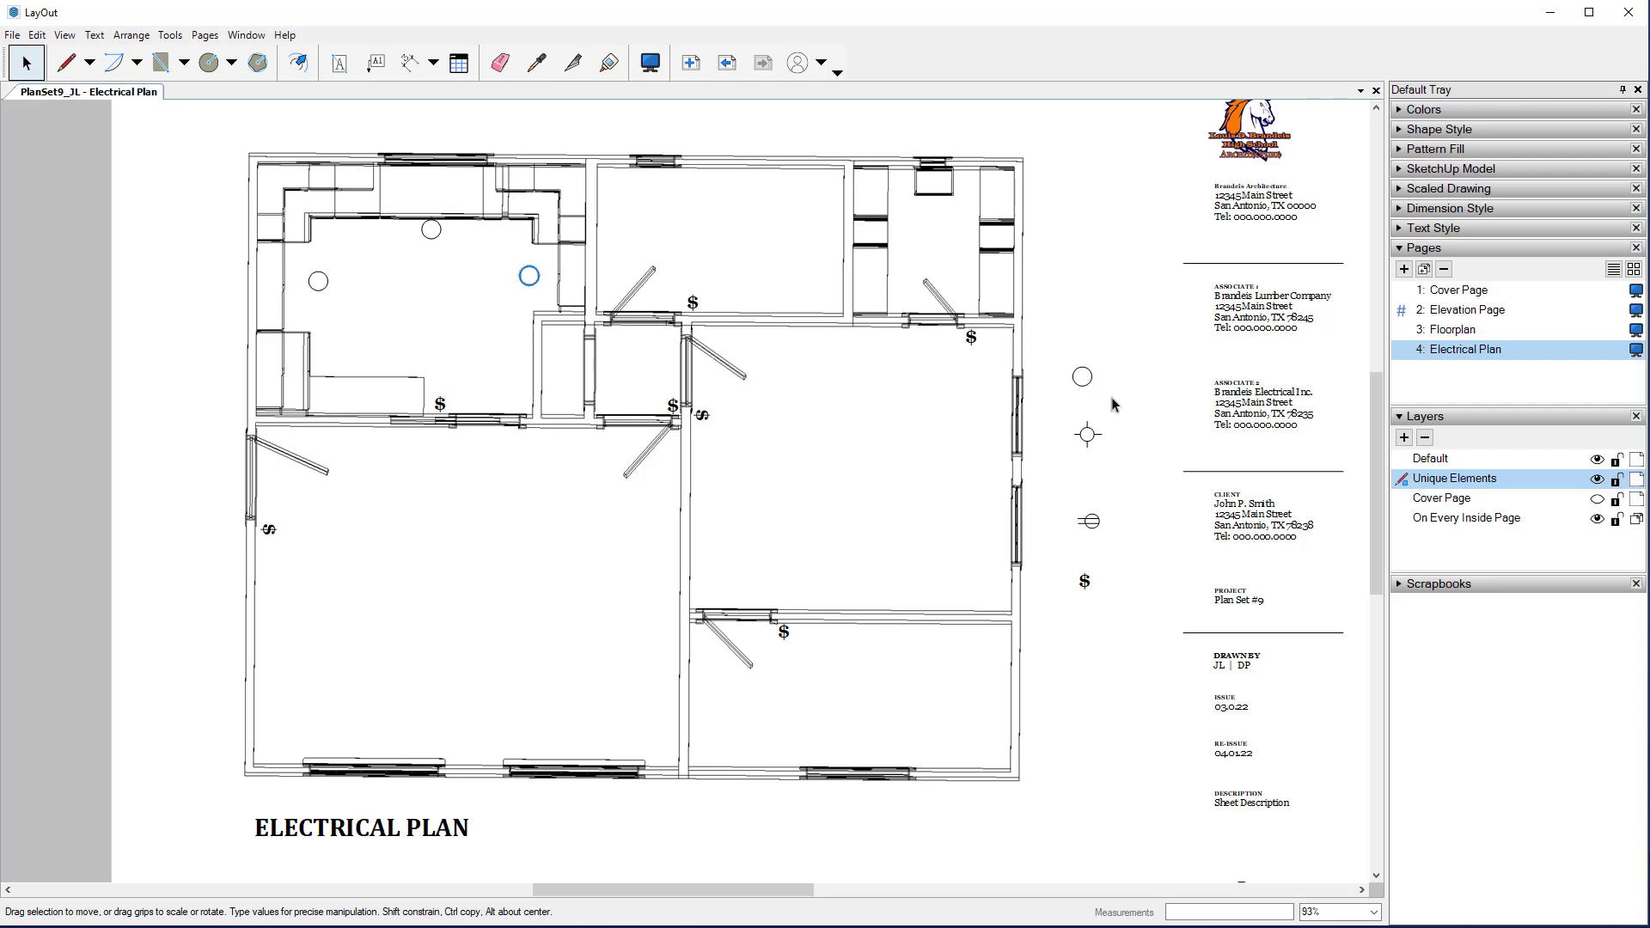
left_click(1086, 440)
left_click_drag(1087, 433, 465, 582)
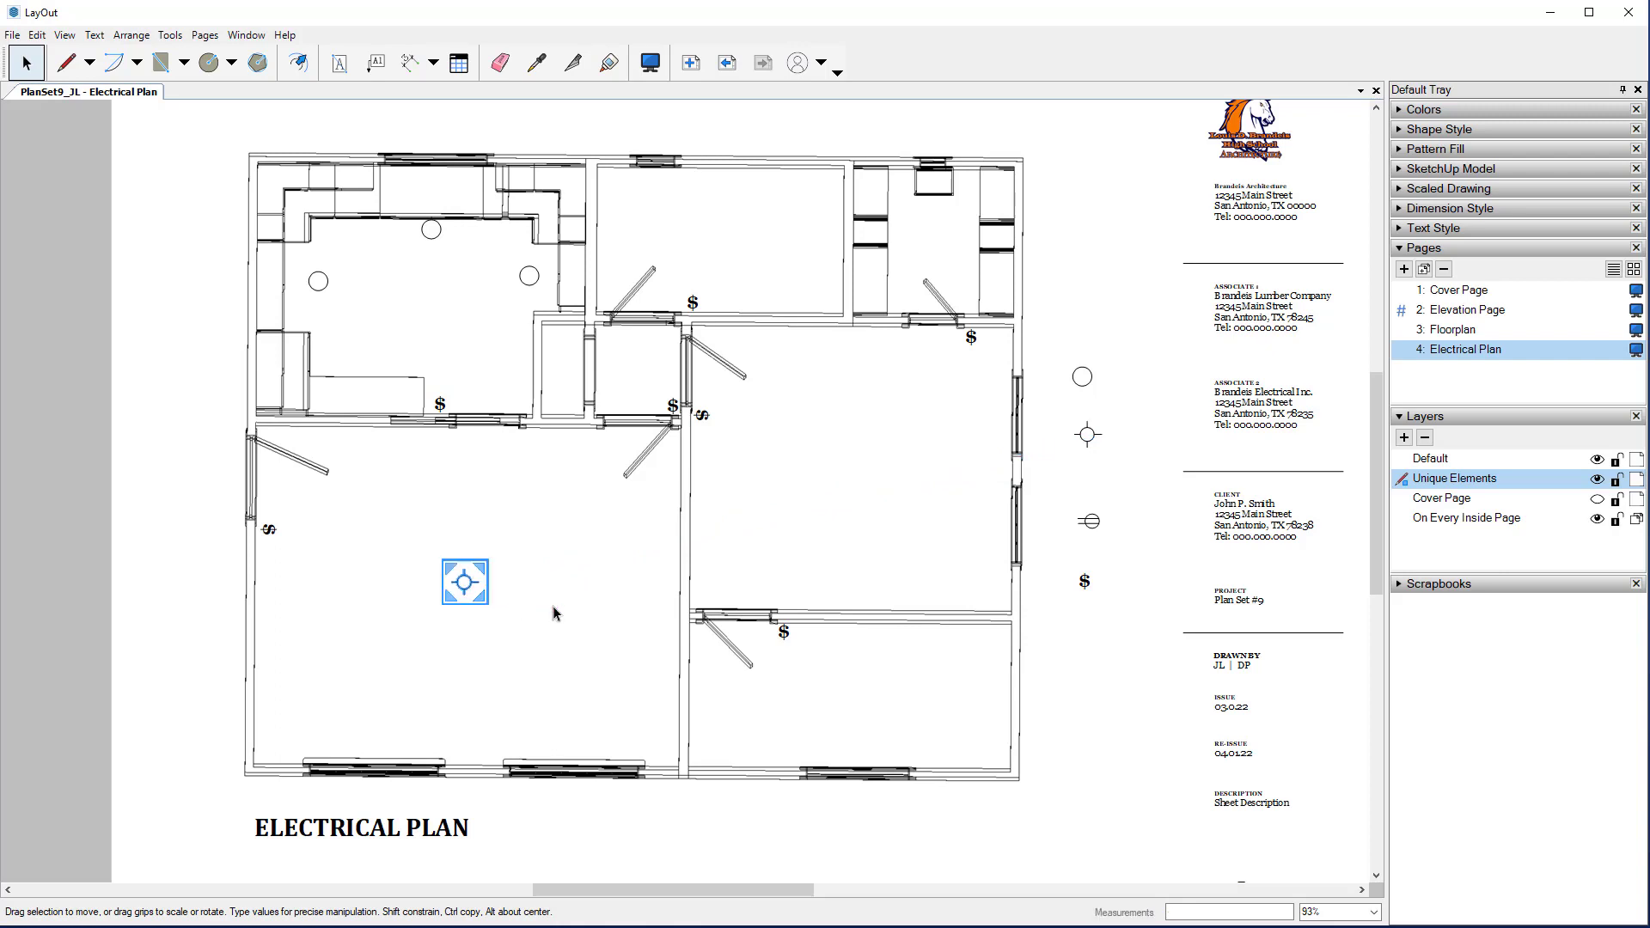
left_click(1085, 635)
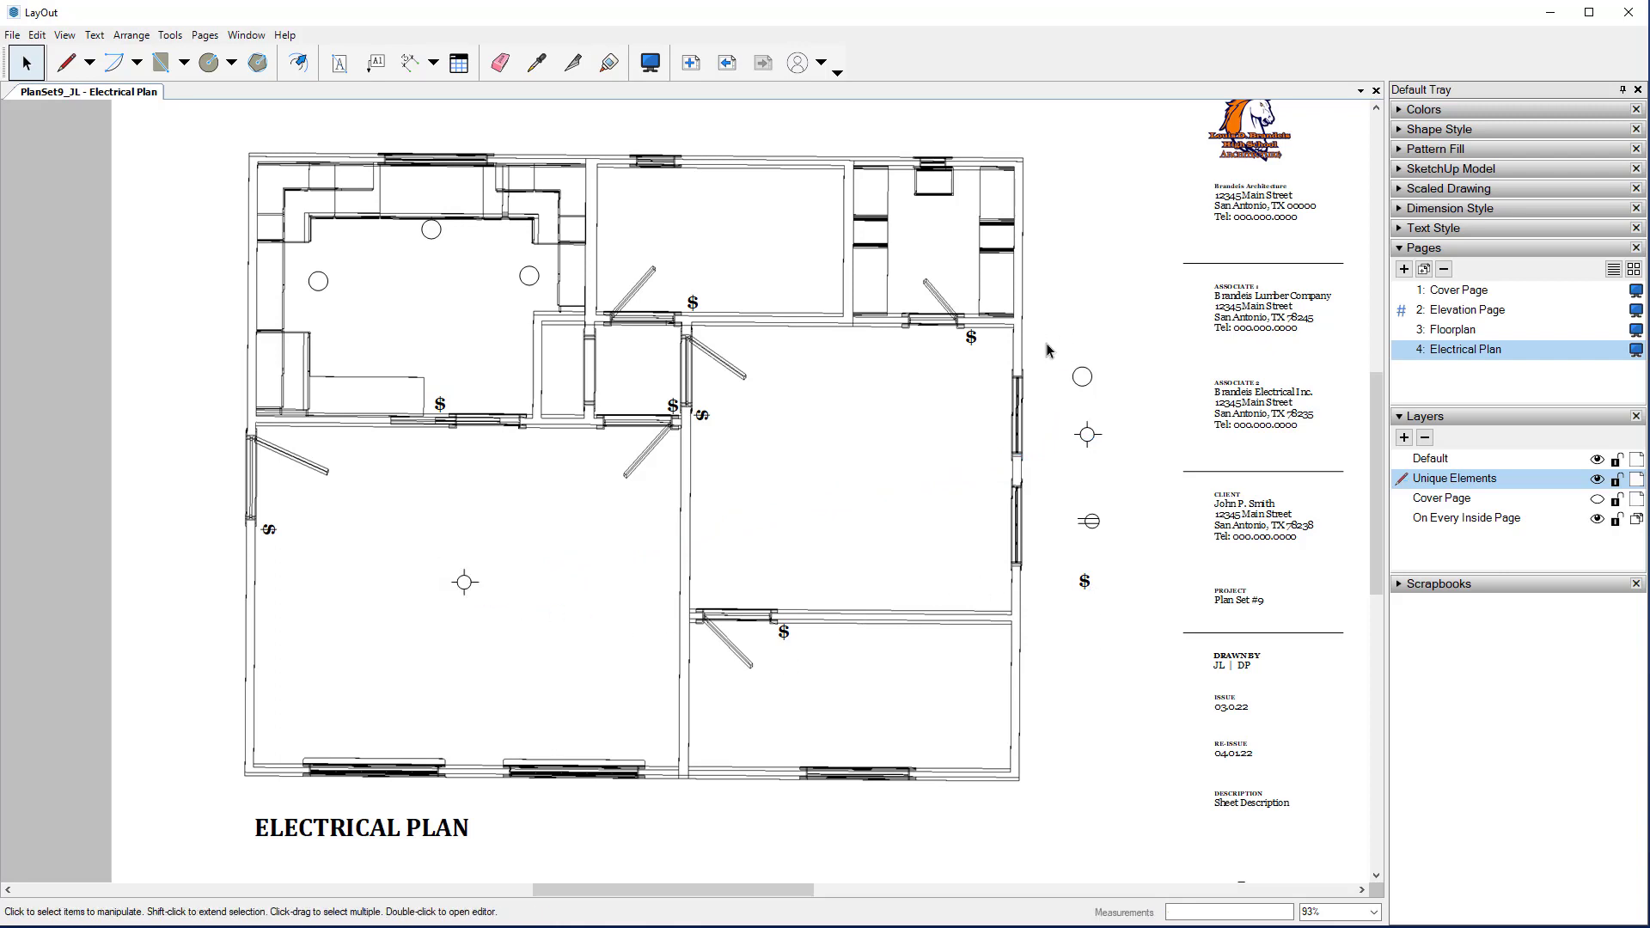
Step: Add a circle light to the upper middle room, nudged into position
left_click_drag(1049, 359, 717, 244)
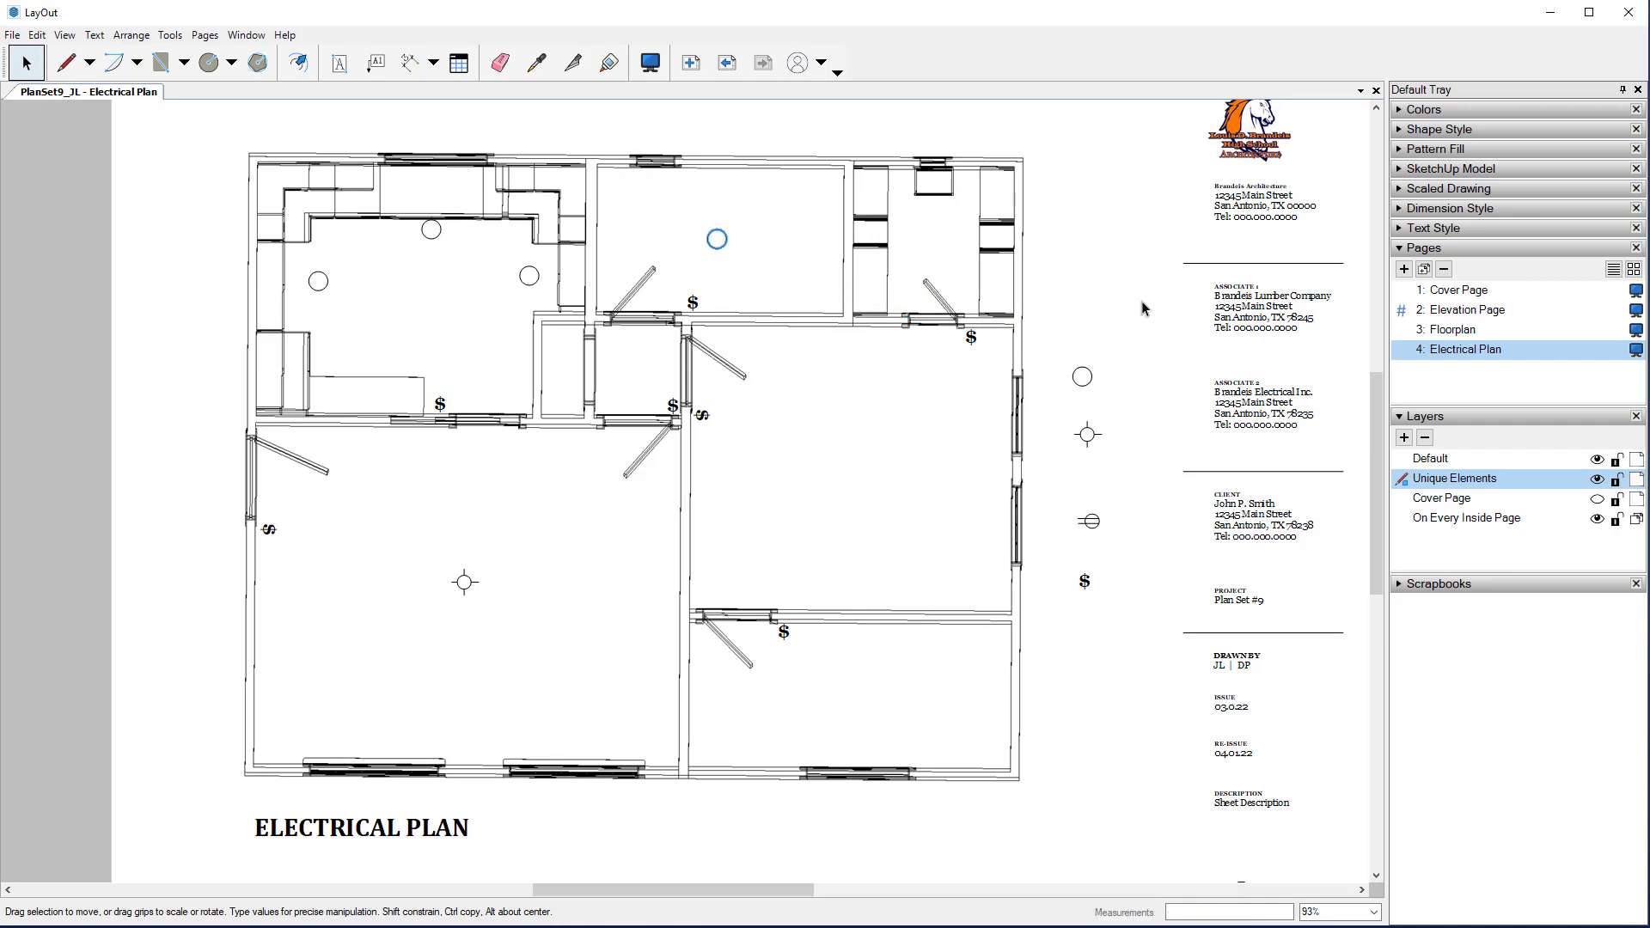
left_click_drag(1057, 352, 936, 237)
key("Up")
key("Up")
key("Up")
key("Up")
key("Up")
key("Down")
key("Down")
Step: Copy the crosshair light symbol into the large right room and the lower right room
left_click_drag(1164, 410, 1052, 468)
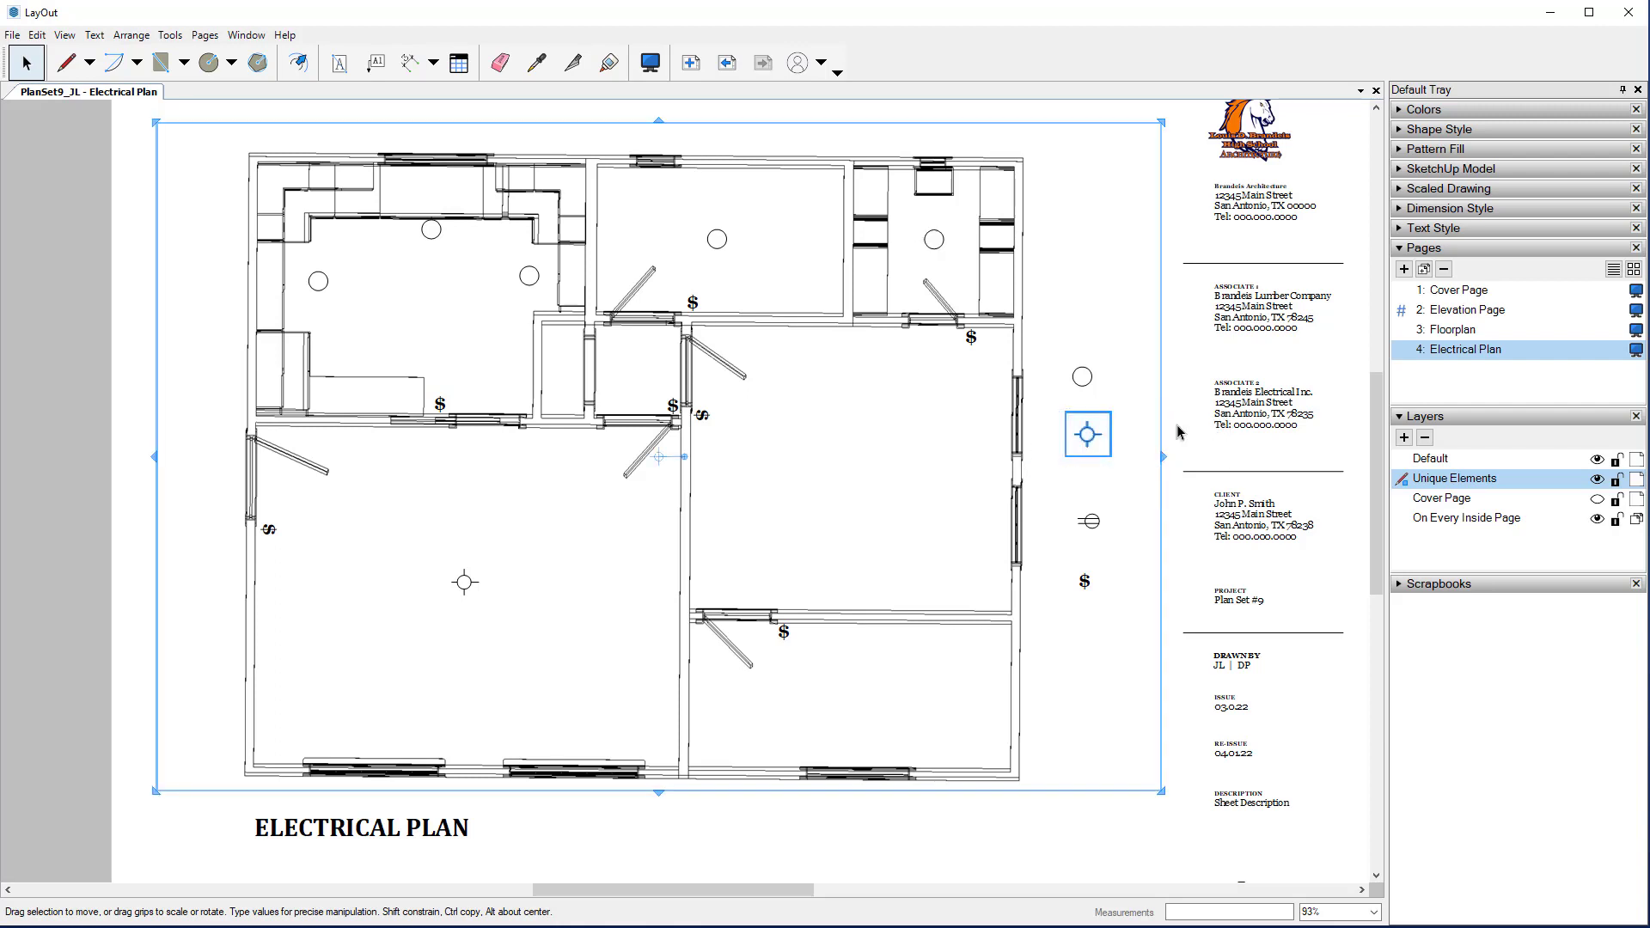
left_click(1111, 444)
left_click(1104, 440)
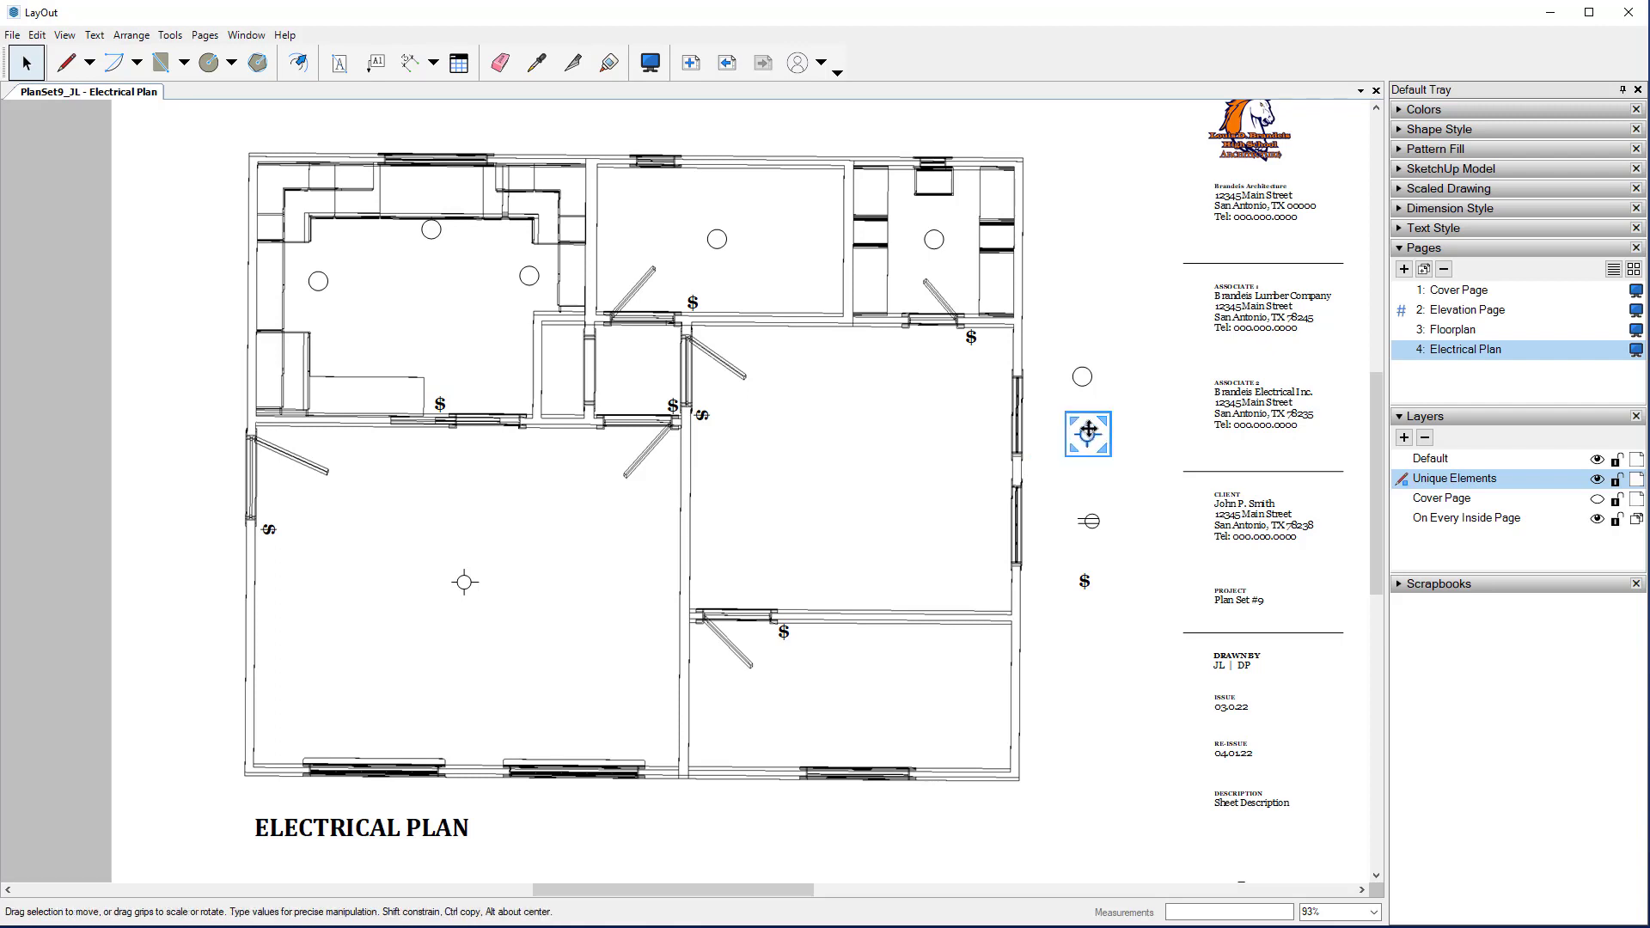
left_click_drag(1086, 433, 849, 461)
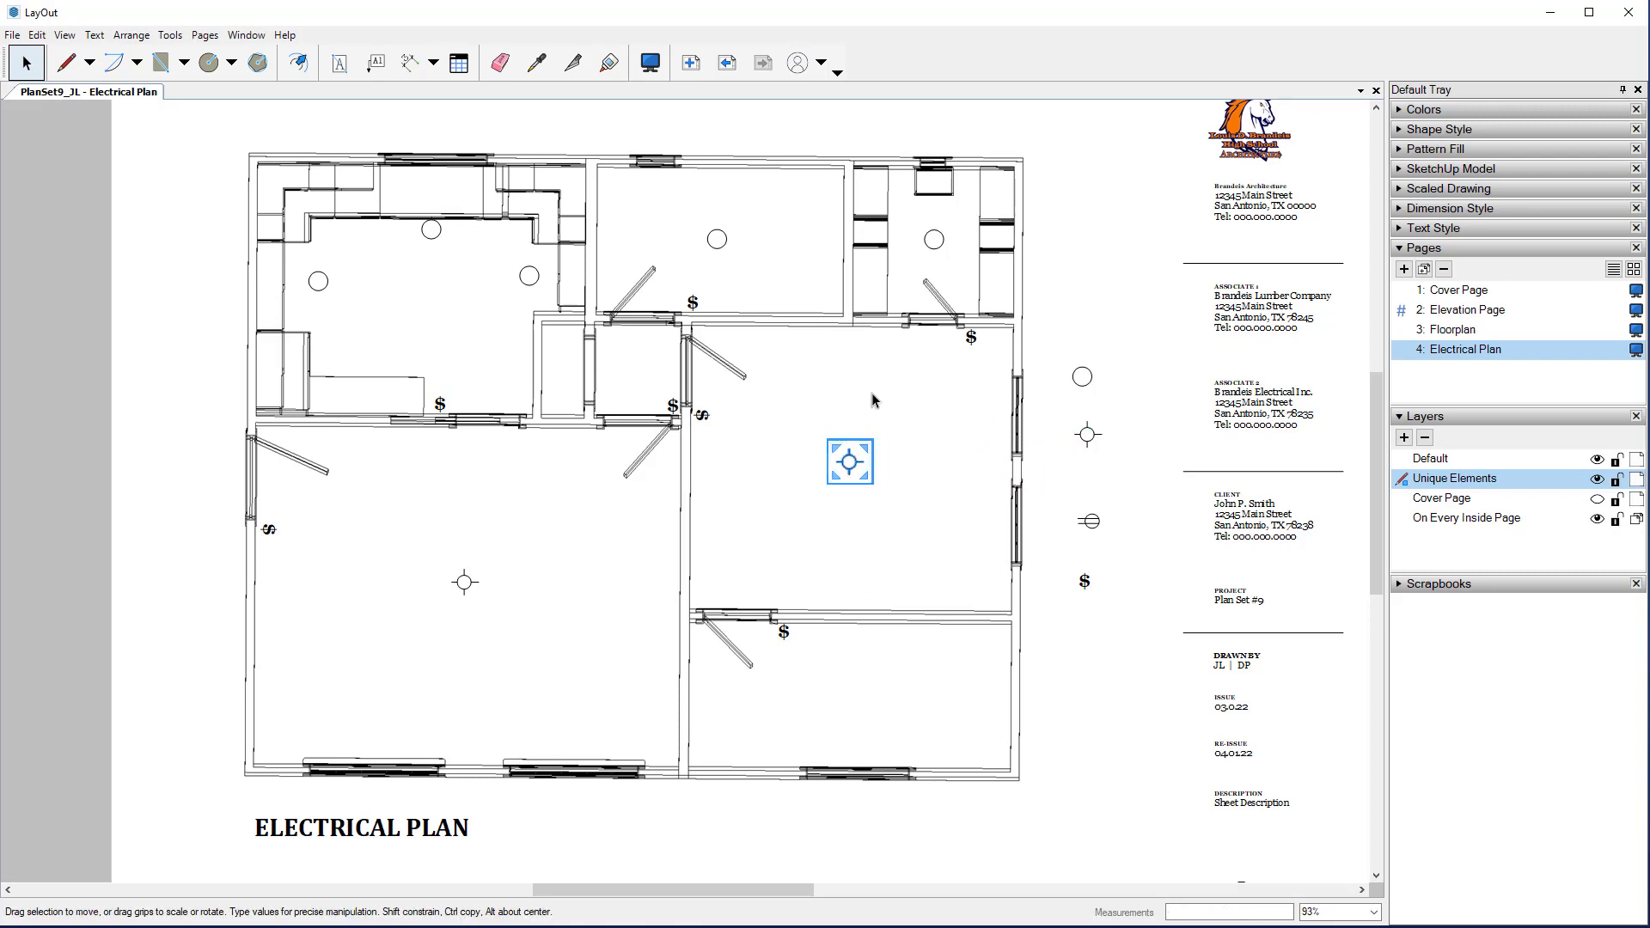
left_click_drag(849, 462, 914, 688)
left_click(1098, 704)
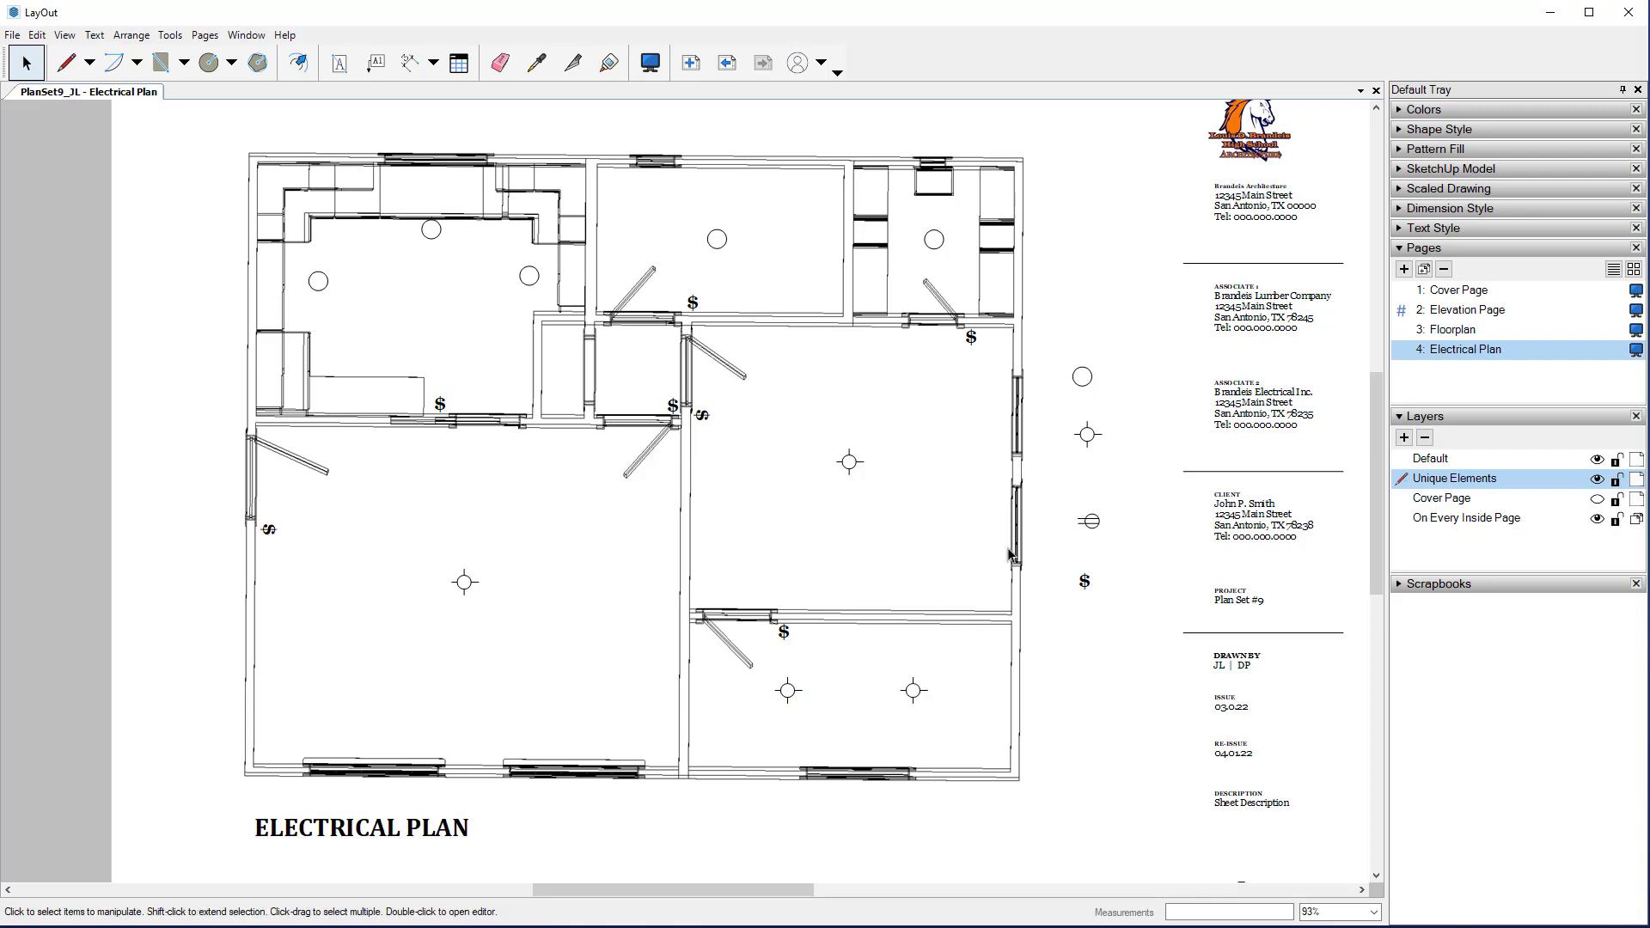
Step: Copy a circle light into the small central room and nudge it to the room centre
left_click(1074, 376)
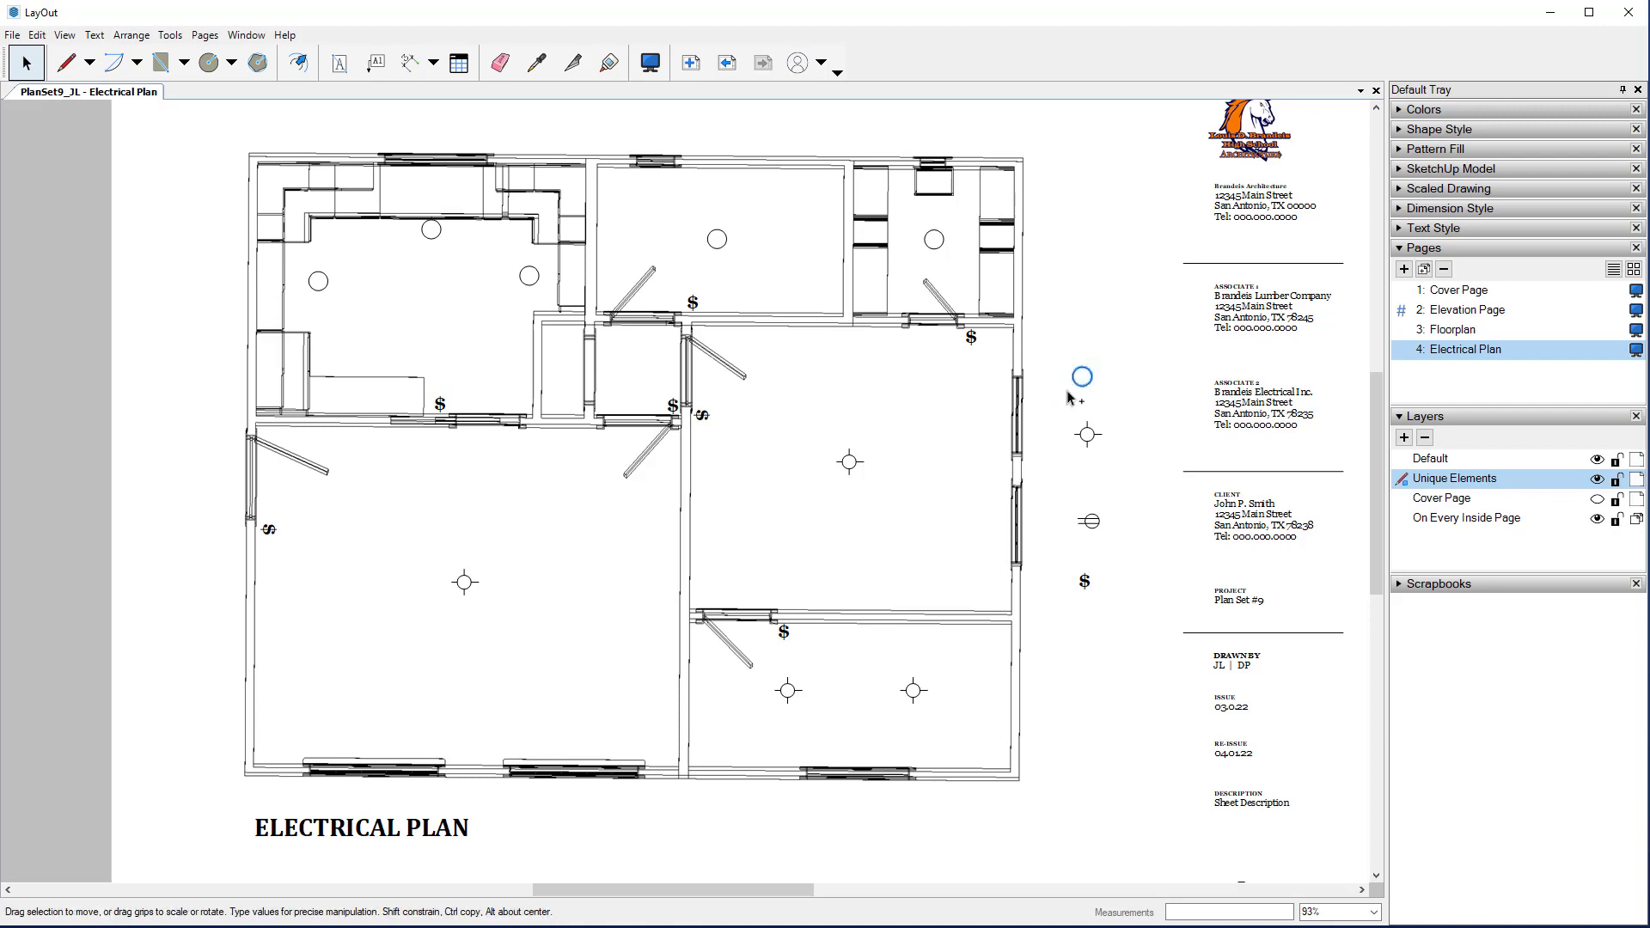
left_click_drag(1082, 377, 635, 376, "ctrl")
key("Up")
key("Up")
key("Up")
key("Right")
key("Down")
key("Left")
Step: Move the legend circle just outside the left exterior wall
left_click(1123, 442)
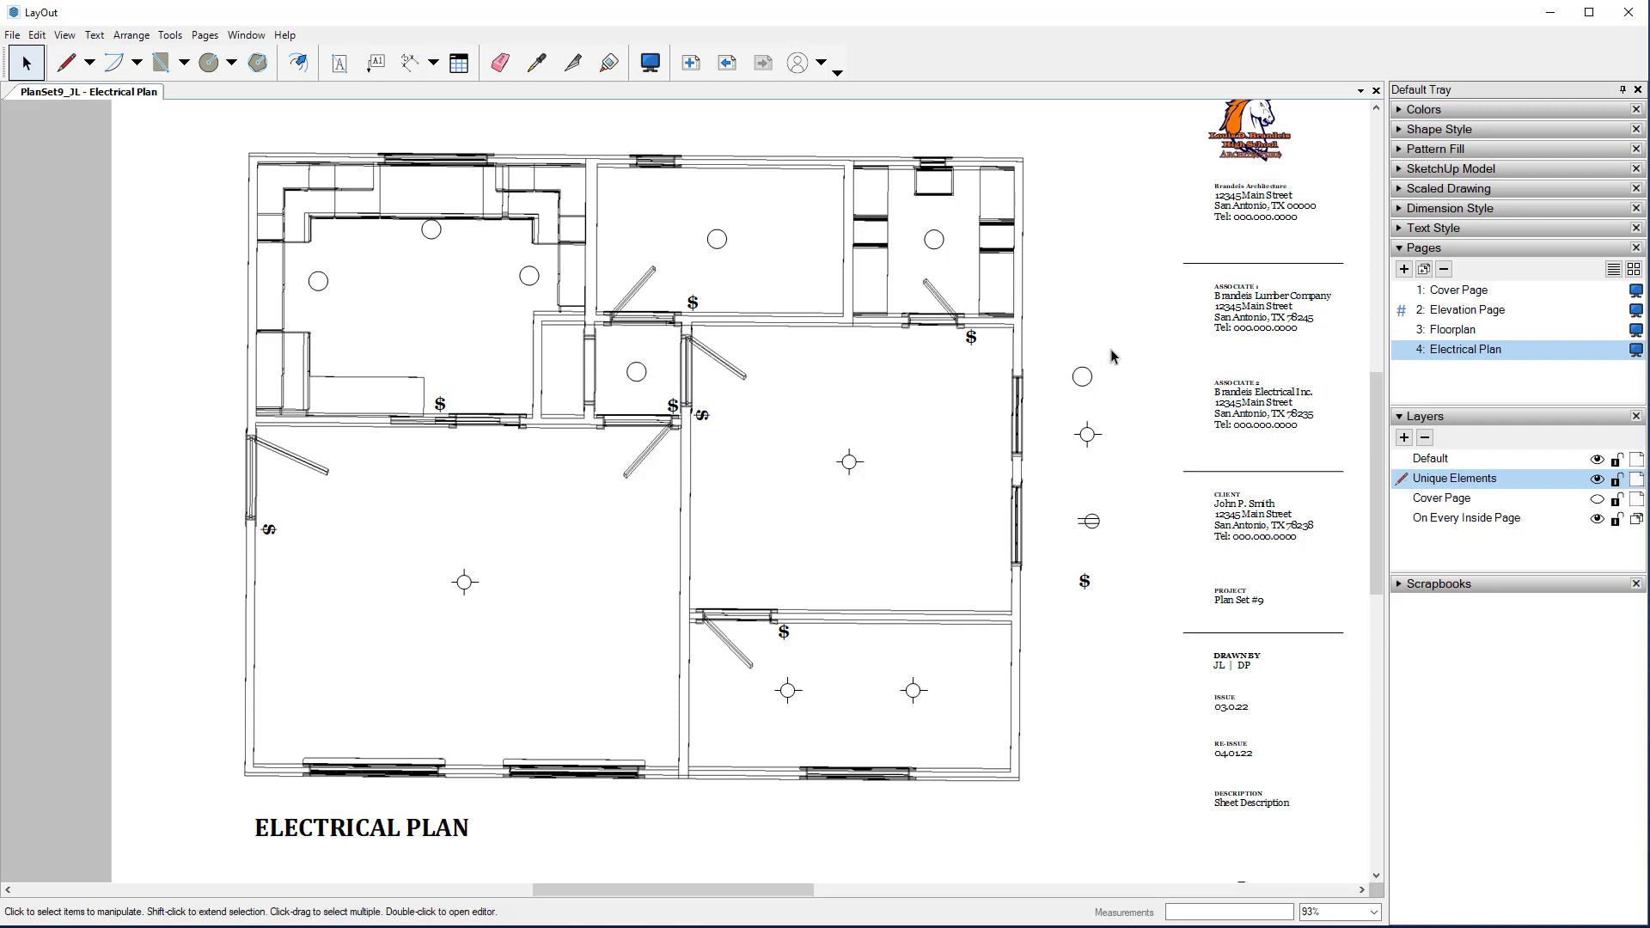
left_click(1082, 375)
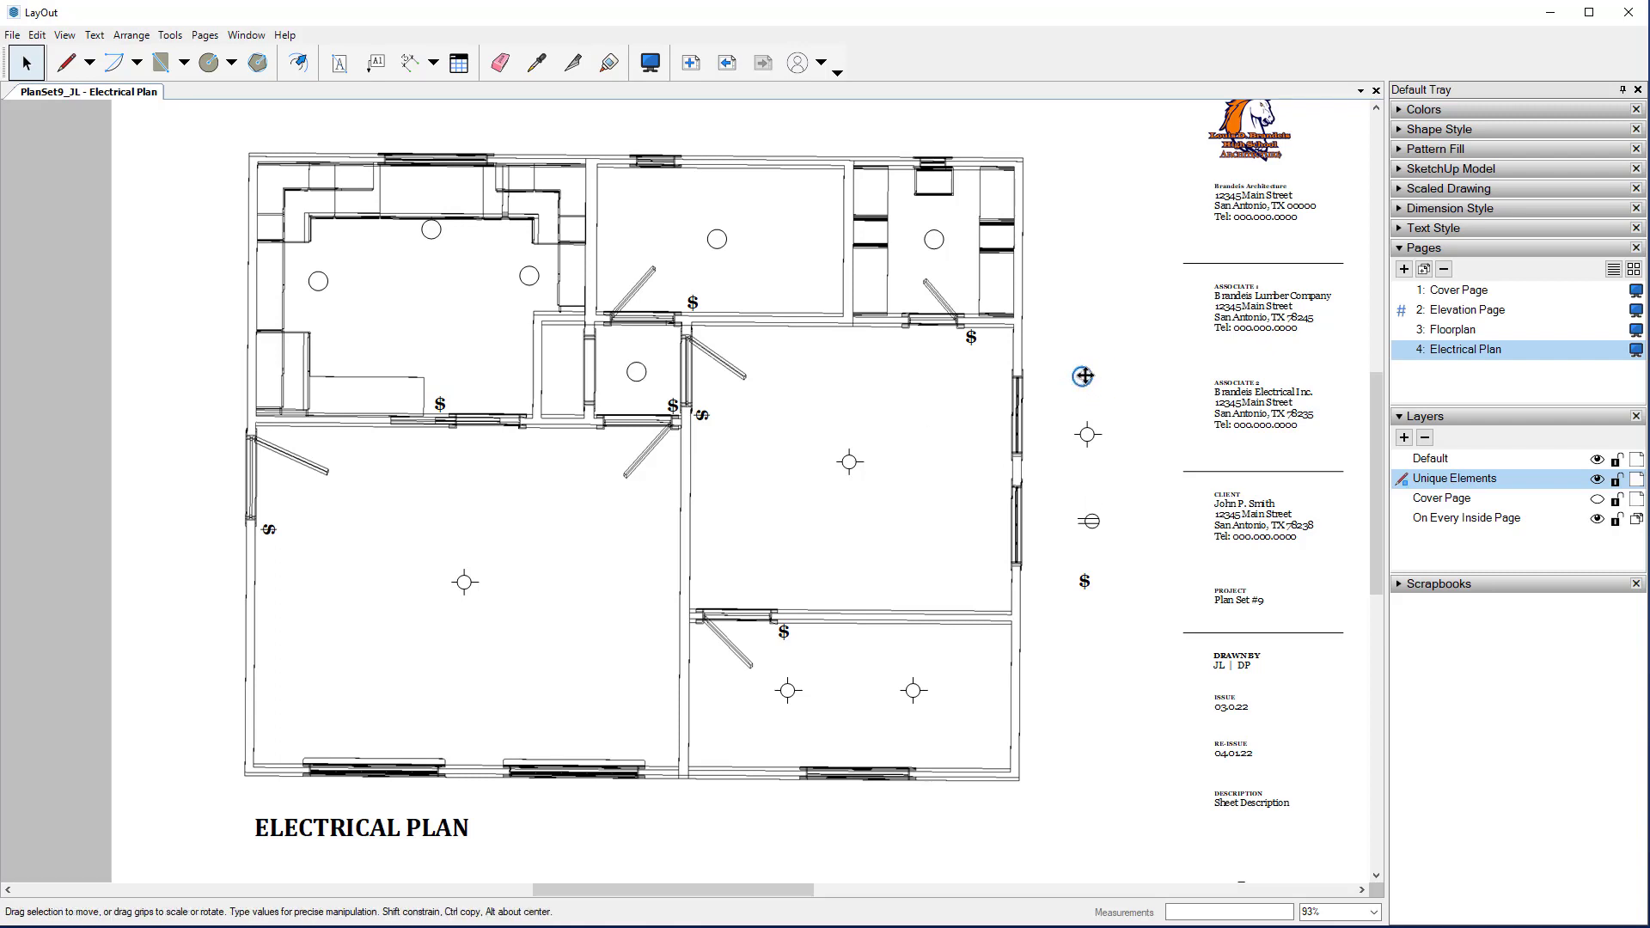
left_click_drag(1083, 376, 226, 413)
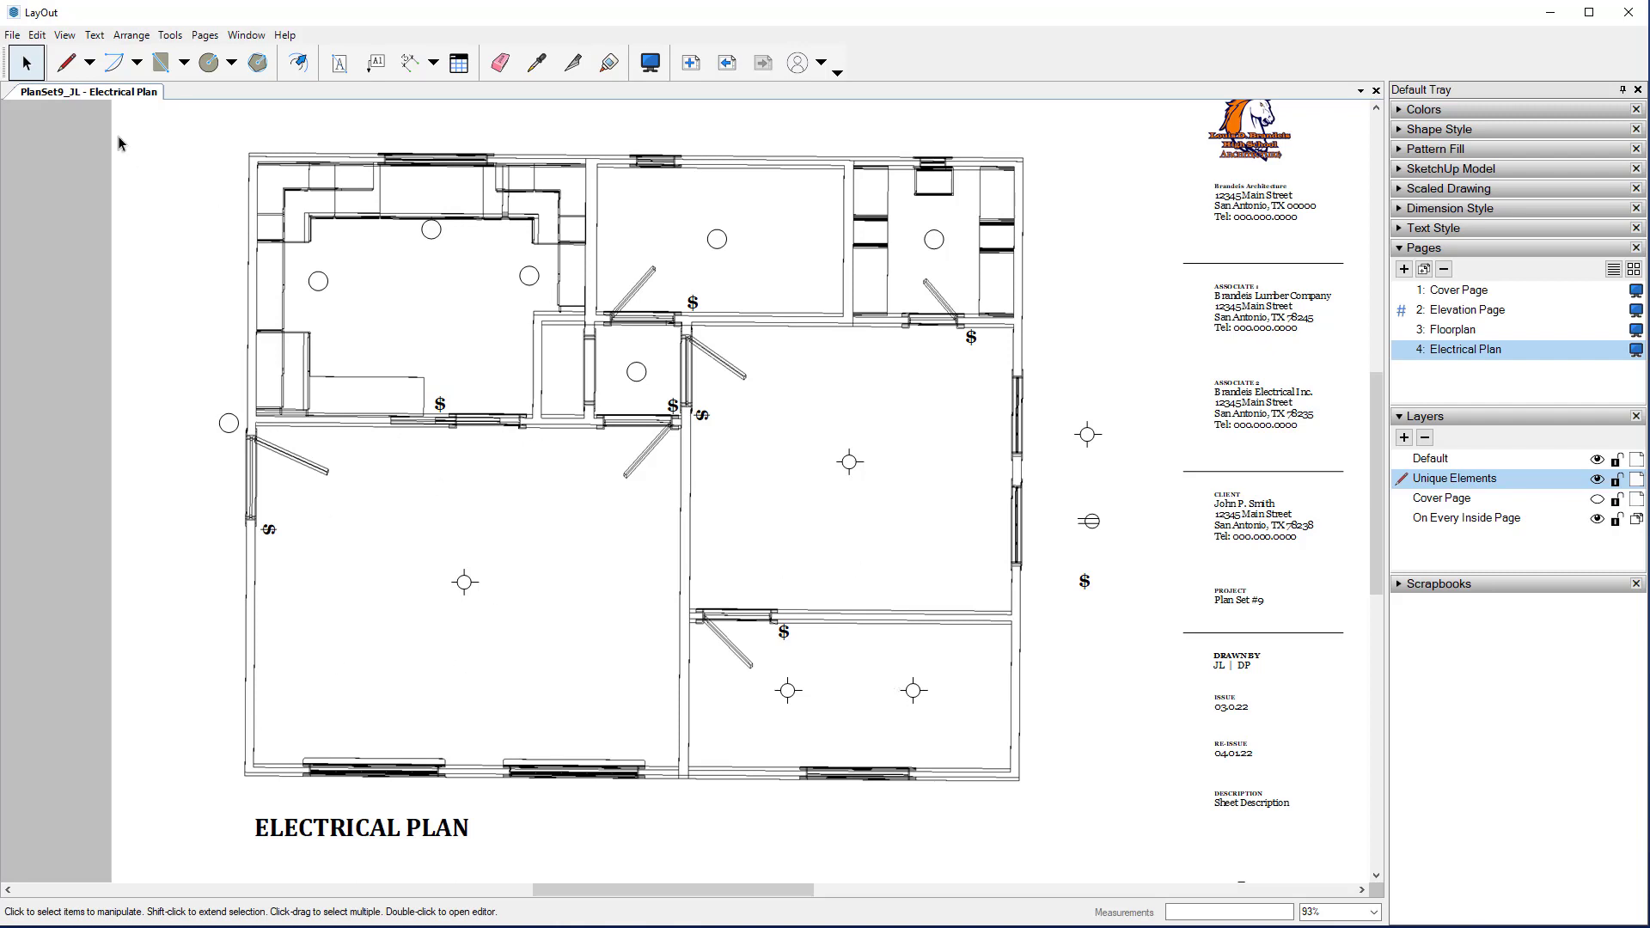
Step: Draw a curved line from the left-wall switch to the crosshair light in the lower-left room
left_click(62, 67)
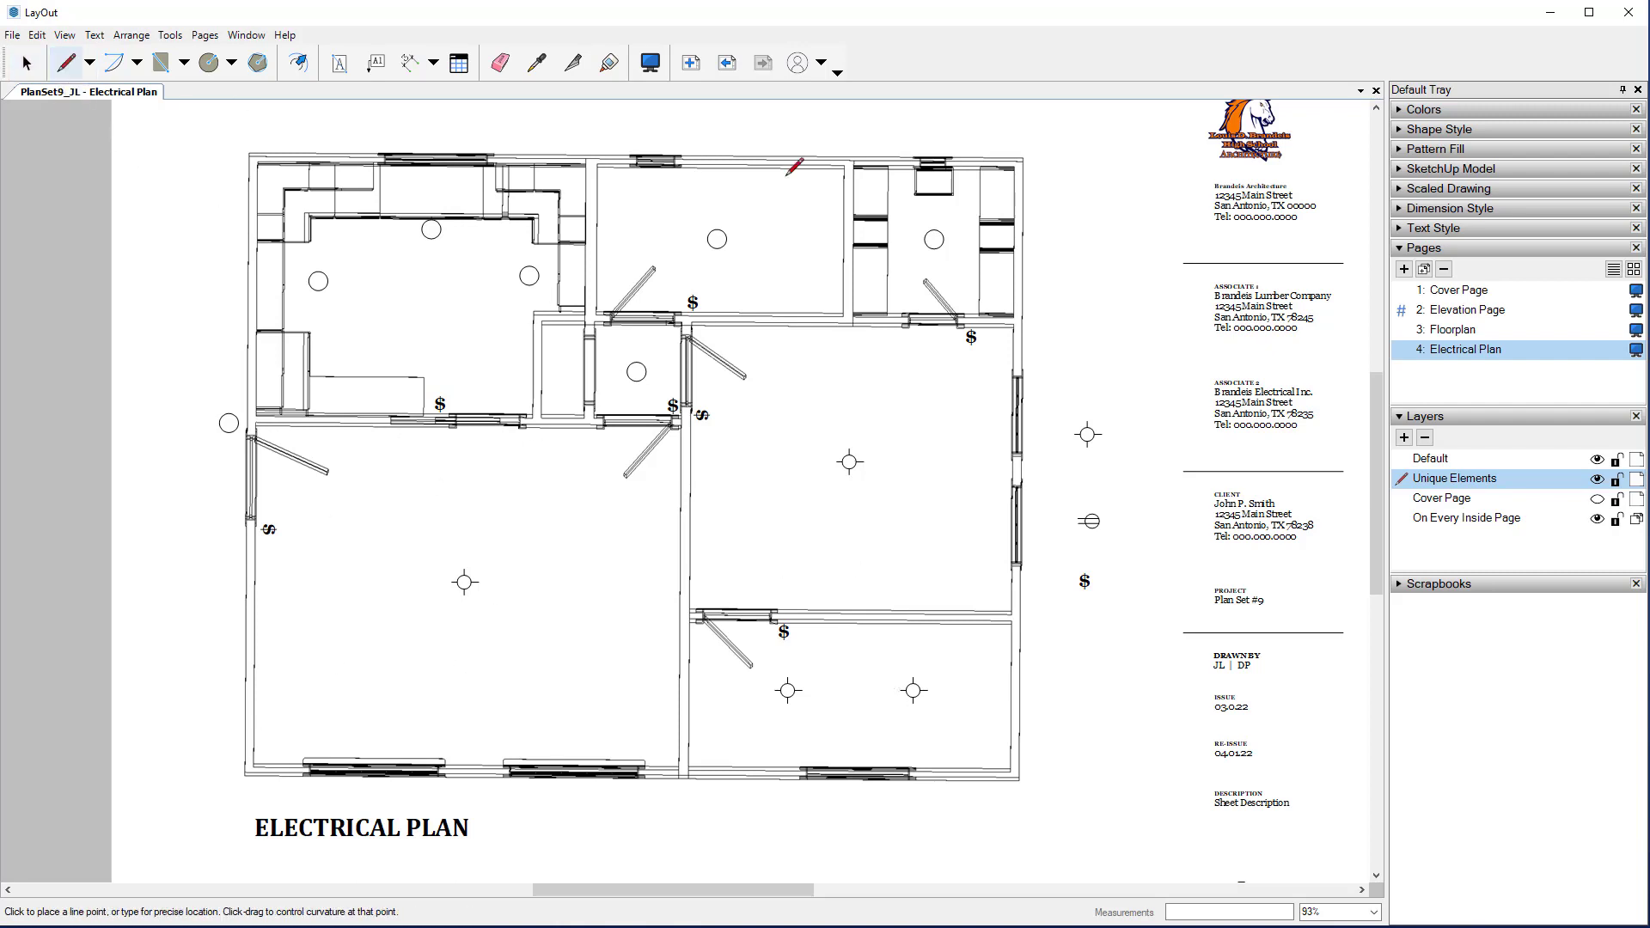
left_click(1400, 249)
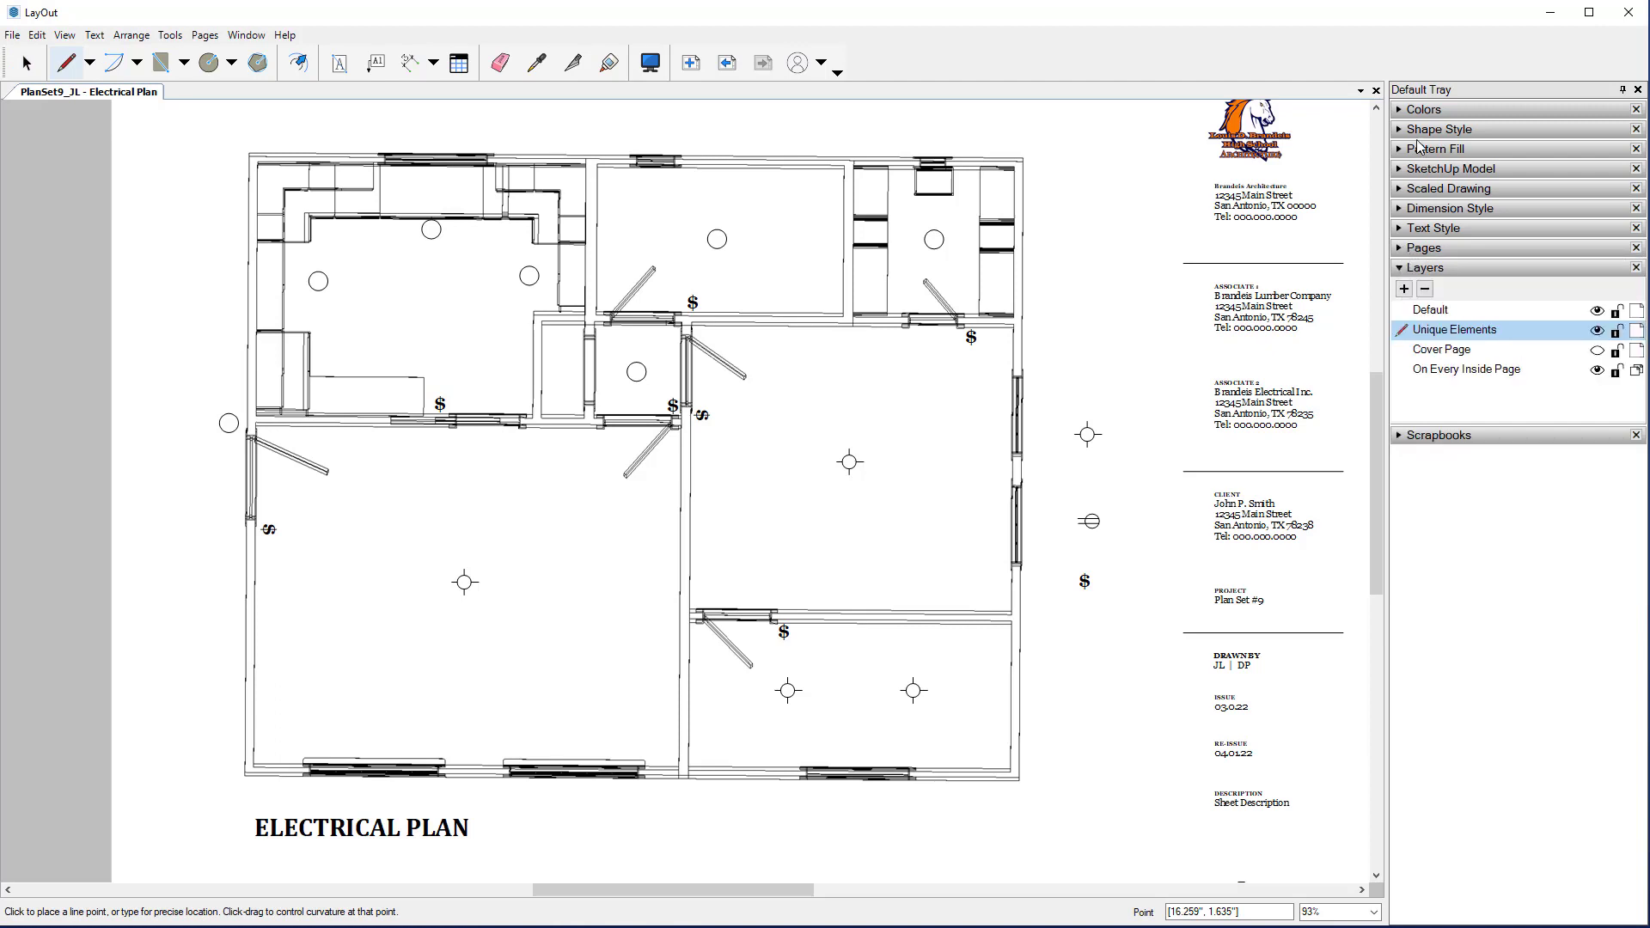
left_click(1401, 130)
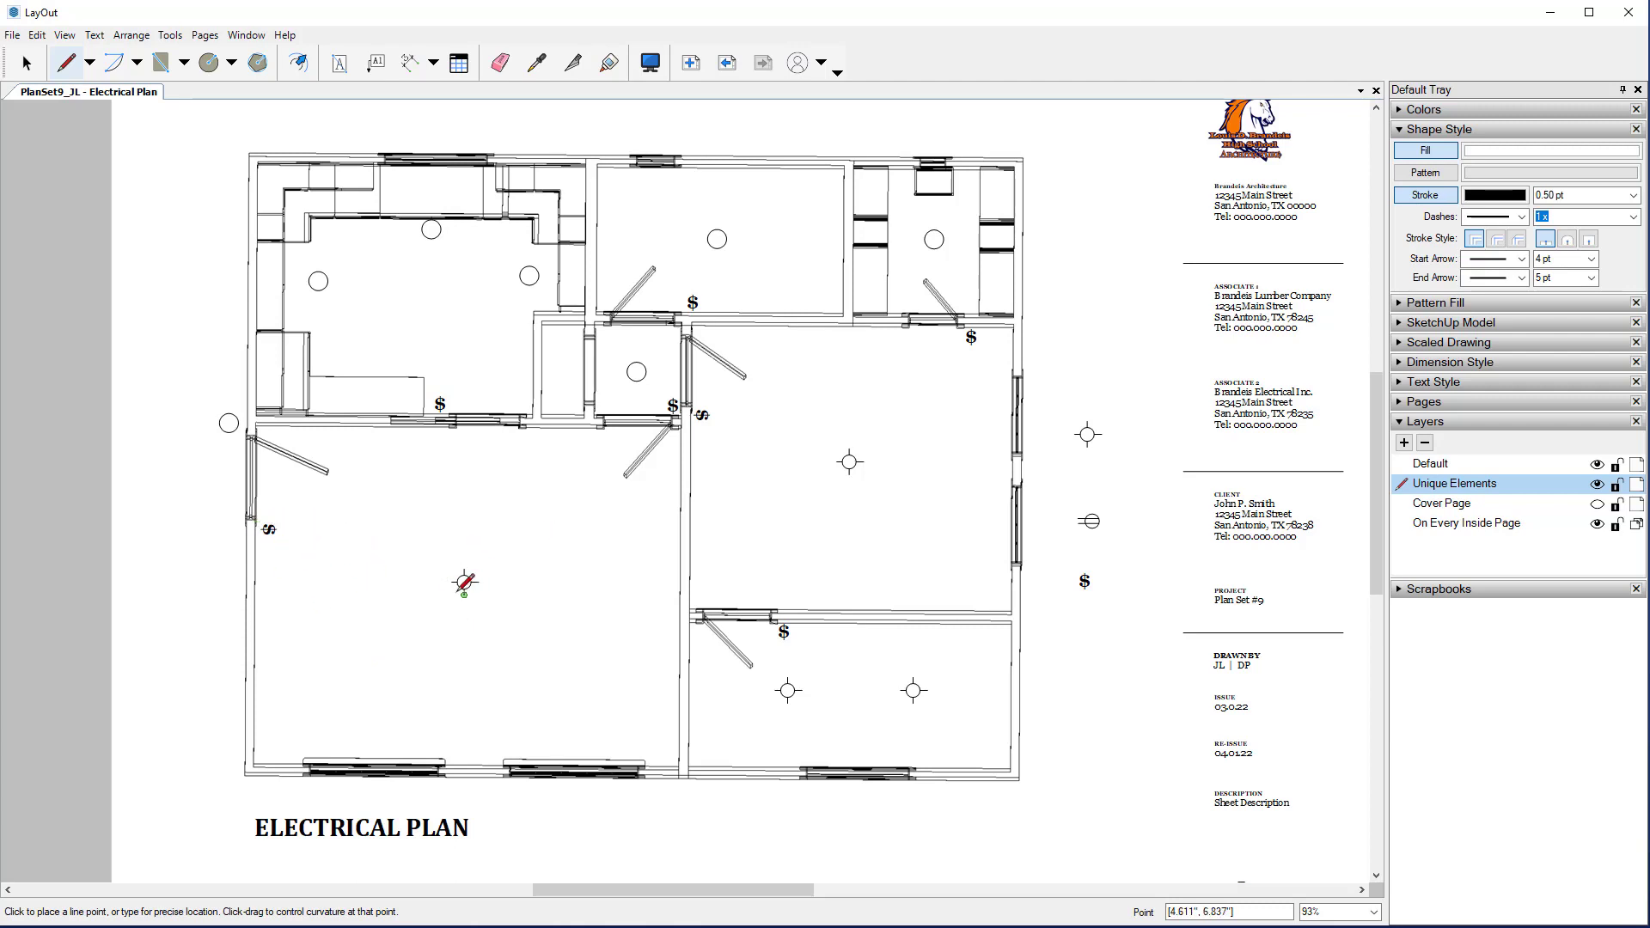
left_click(280, 534)
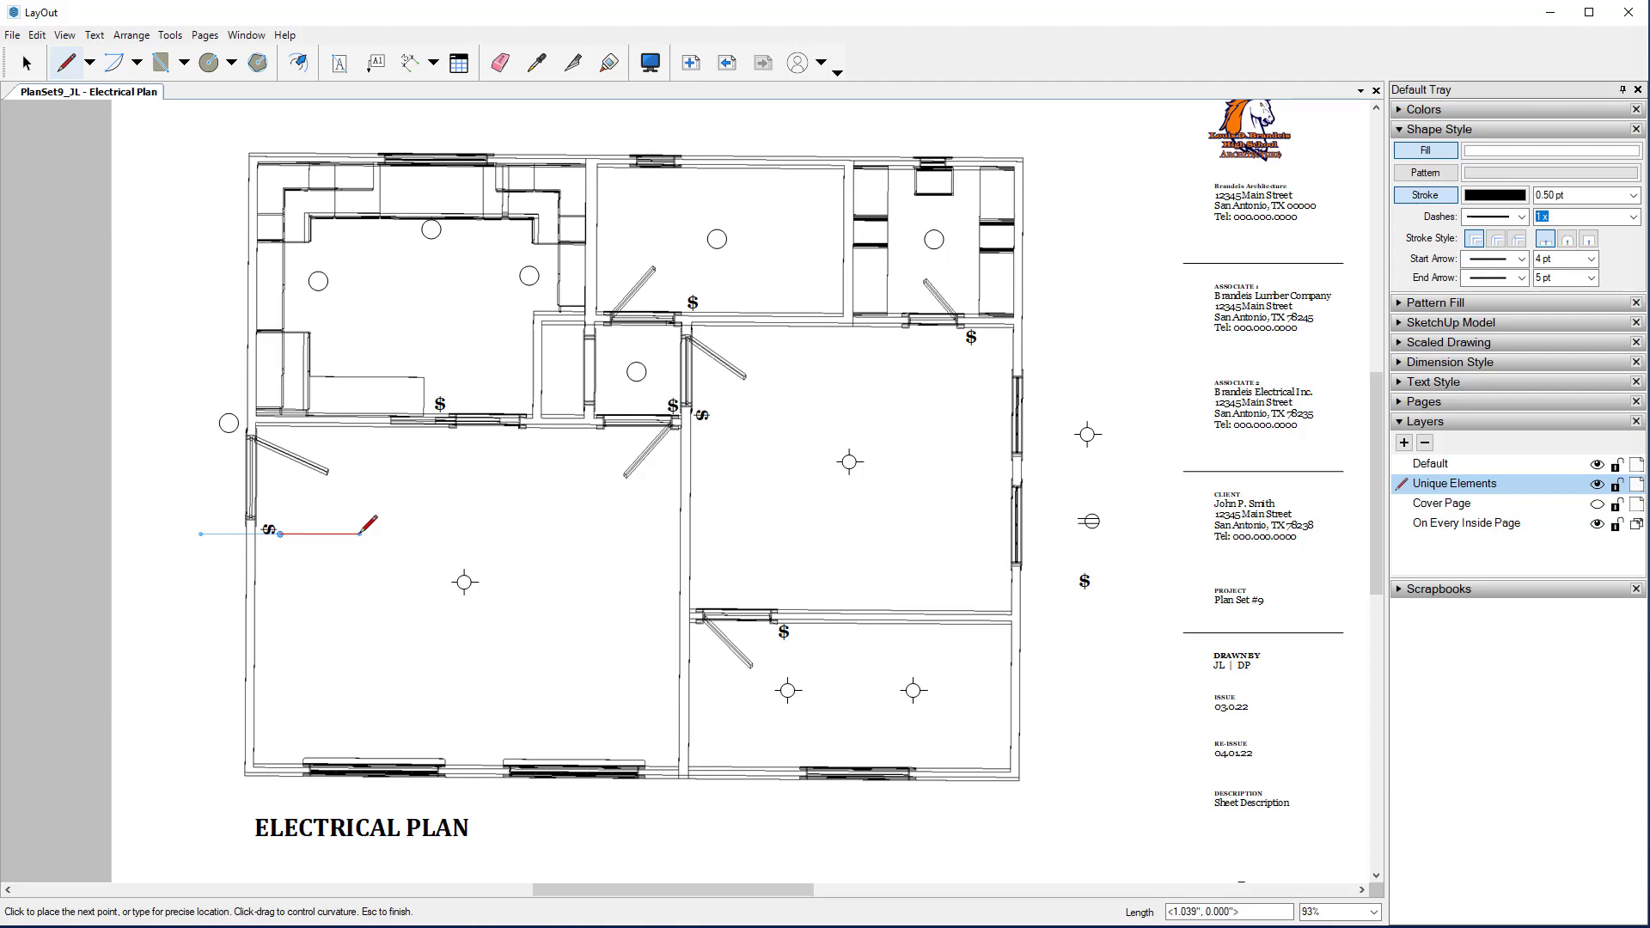
left_click_drag(375, 558, 391, 636)
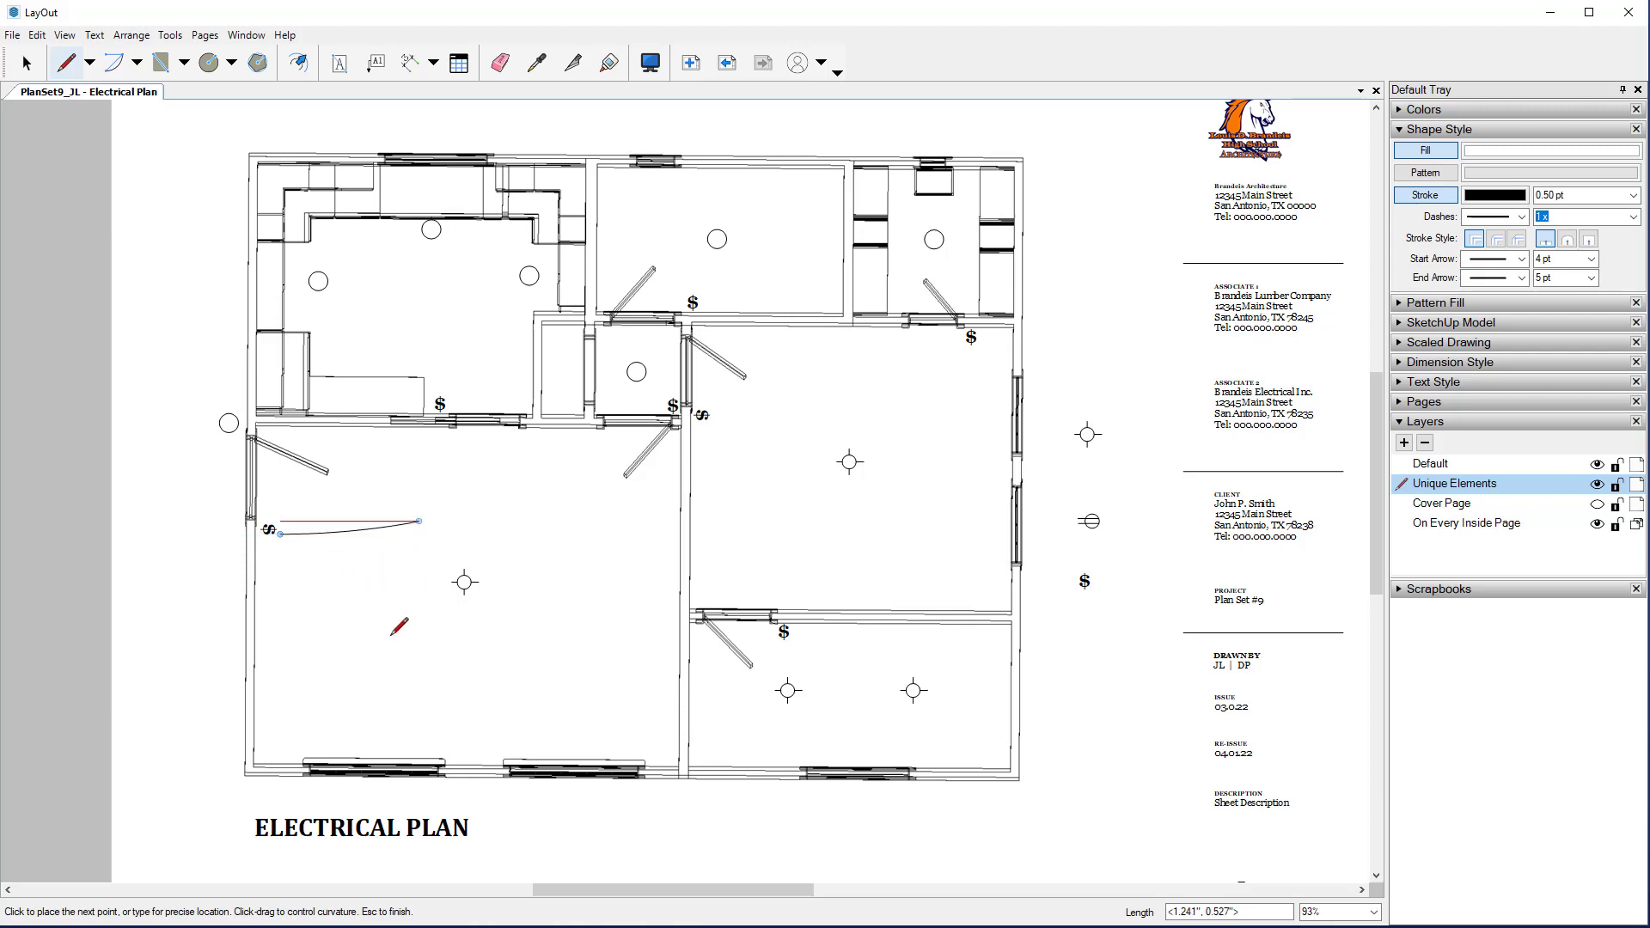
left_click(457, 582)
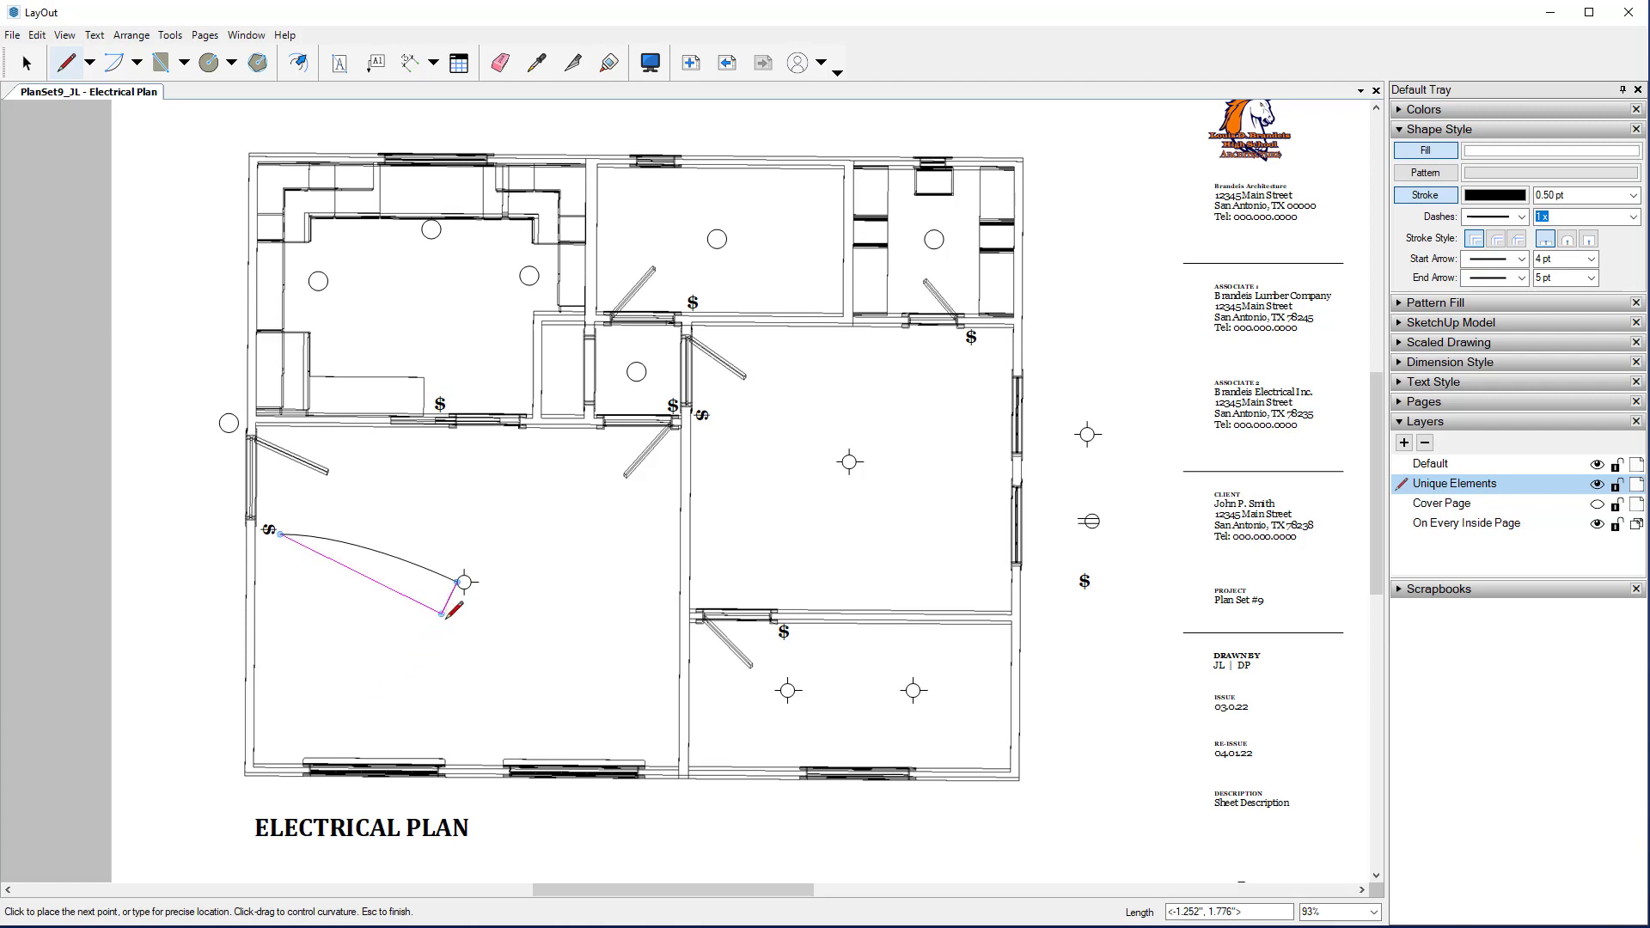
key("Escape")
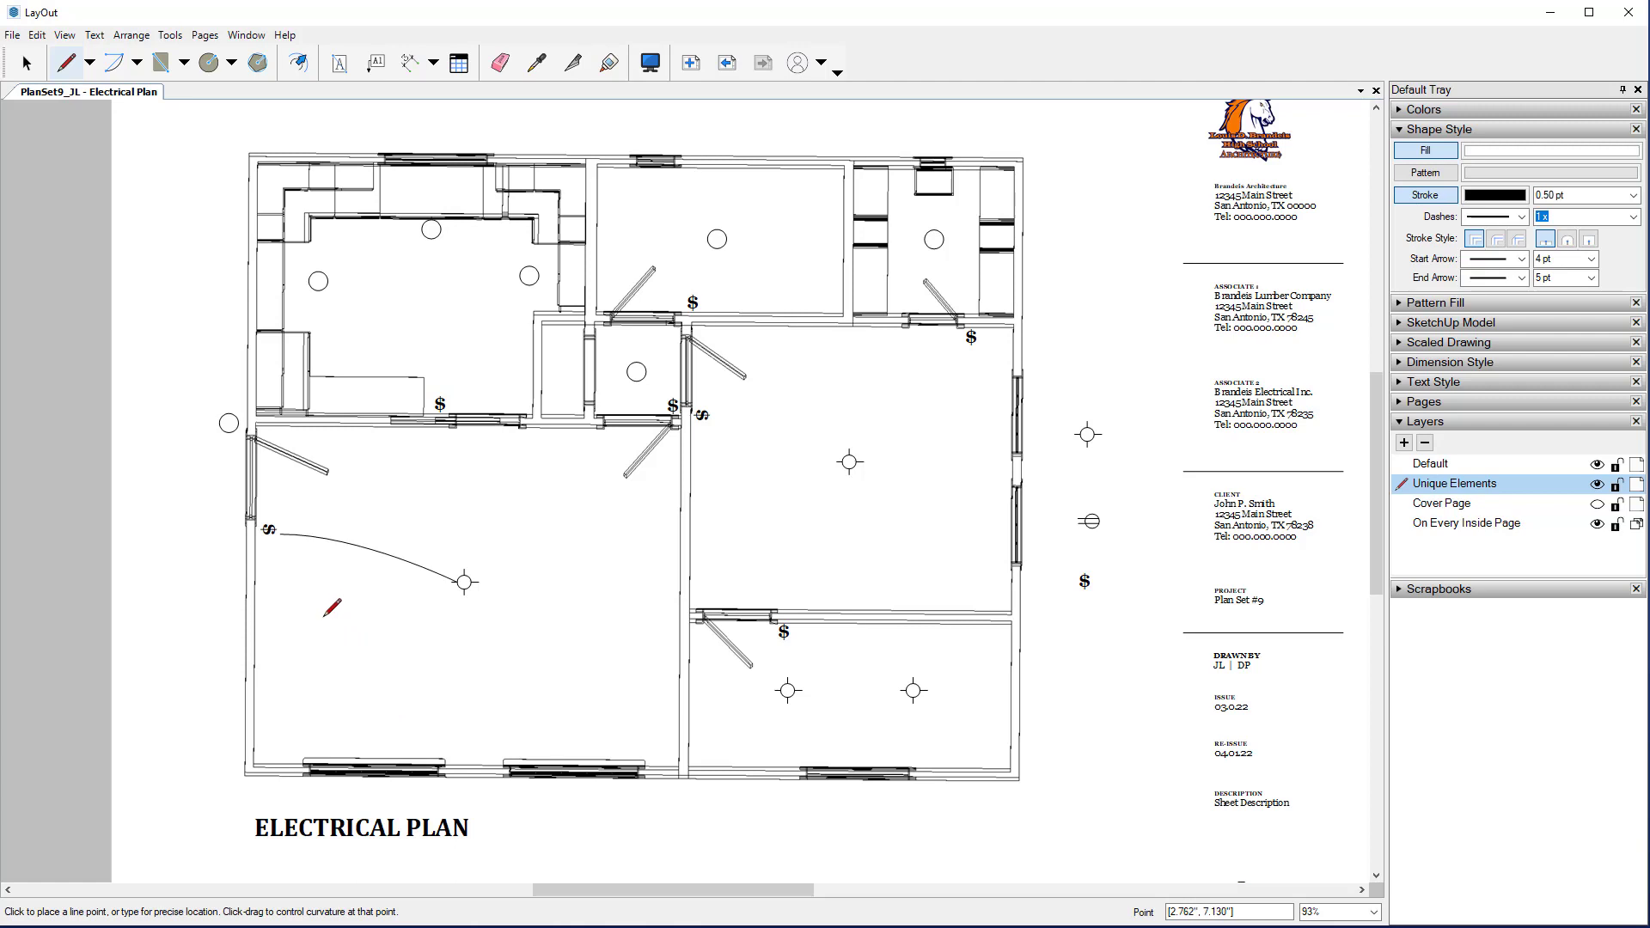
key("space")
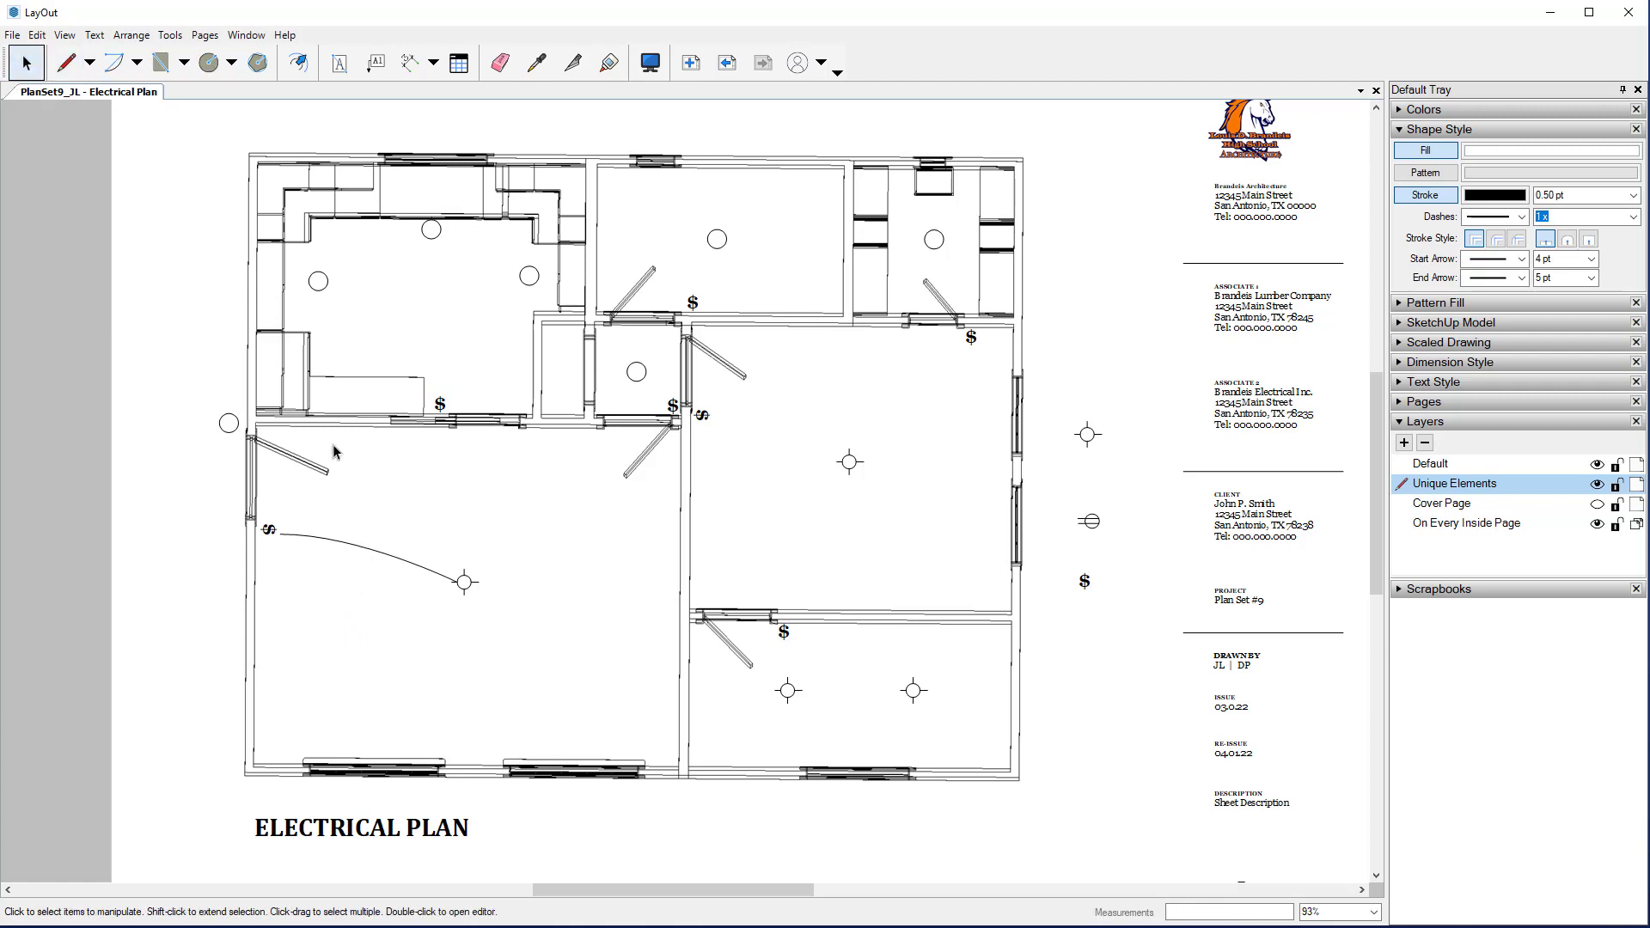
Step: Apply a dashed pattern from Shape Style's Dashes list to the switch-to-light wire
left_click(363, 549)
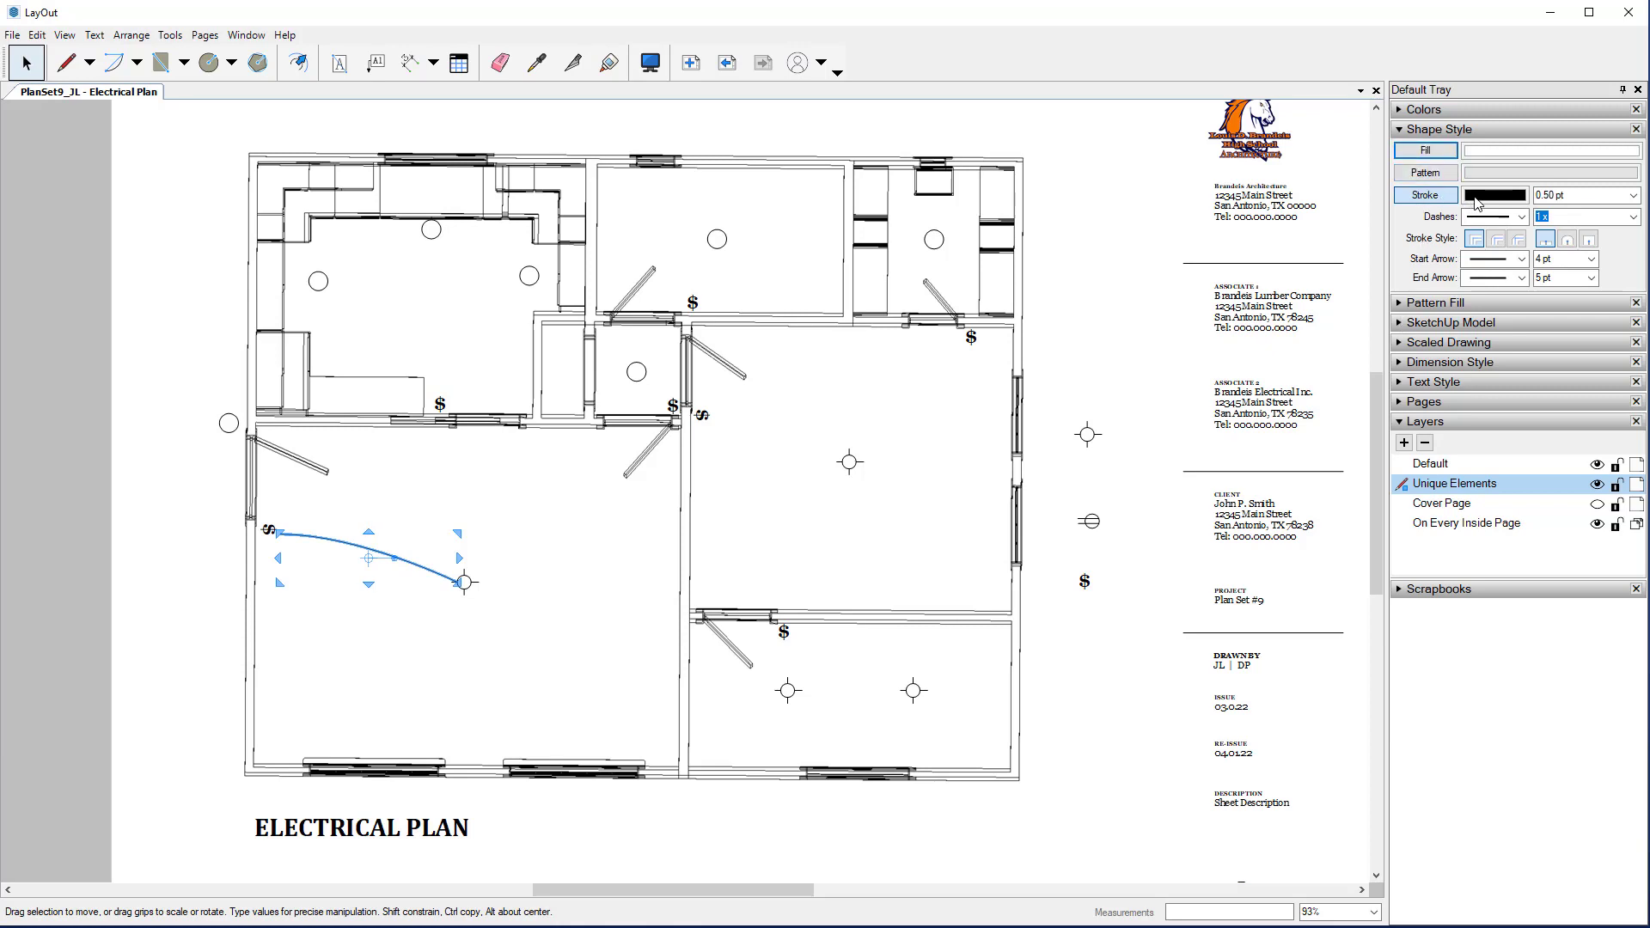
left_click(1521, 220)
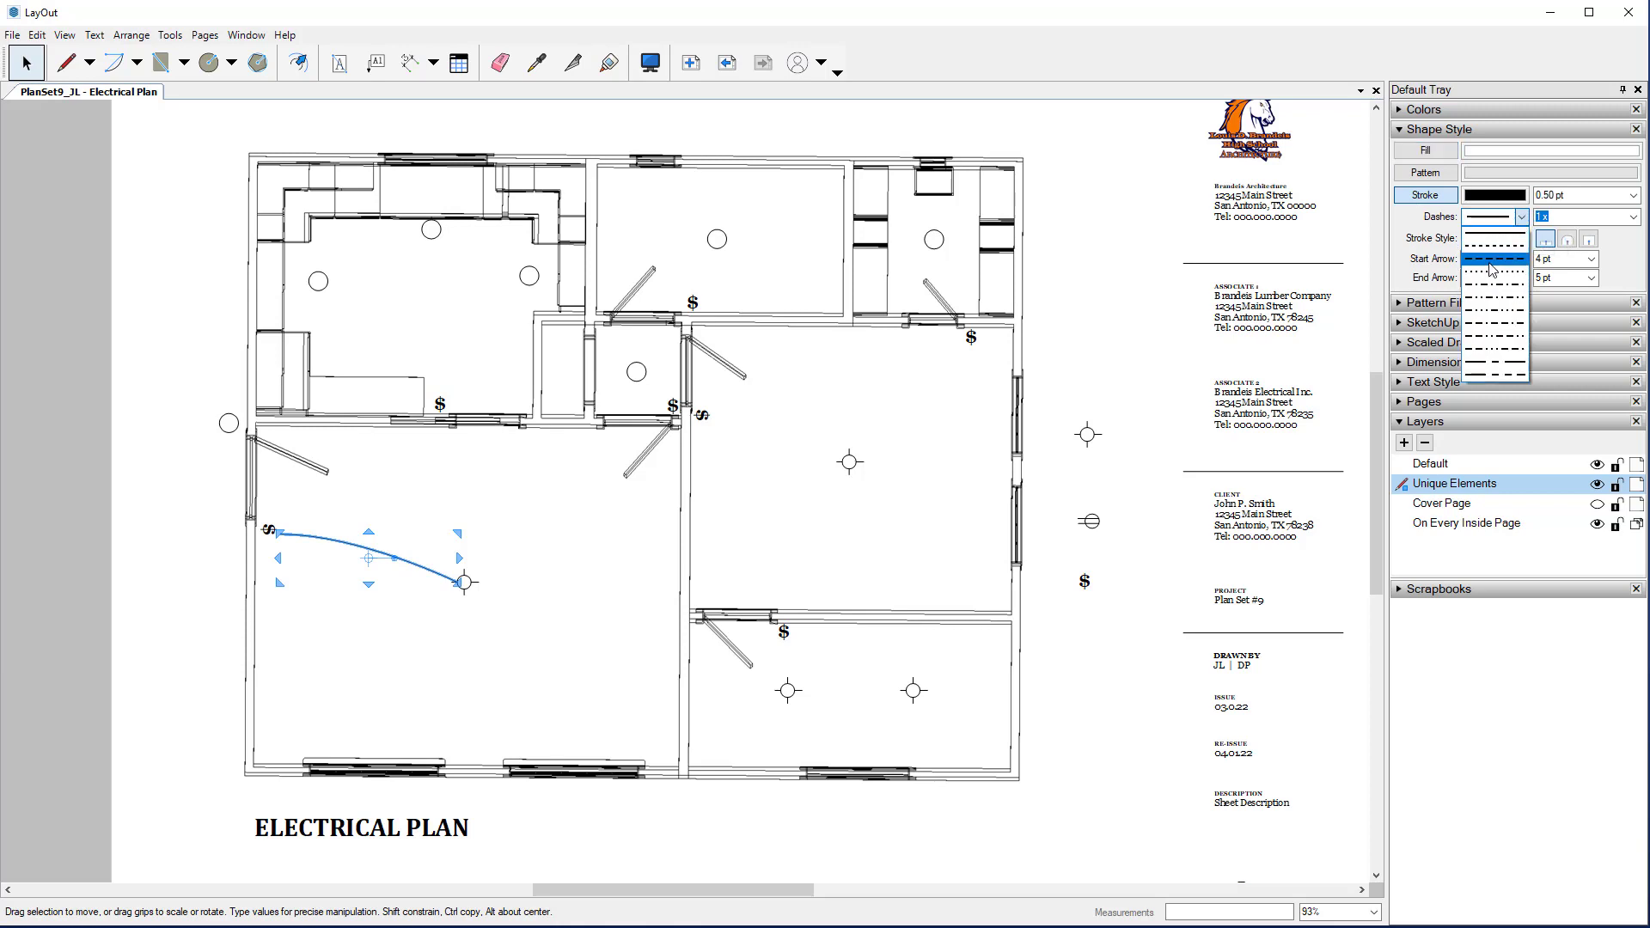
left_click(1494, 249)
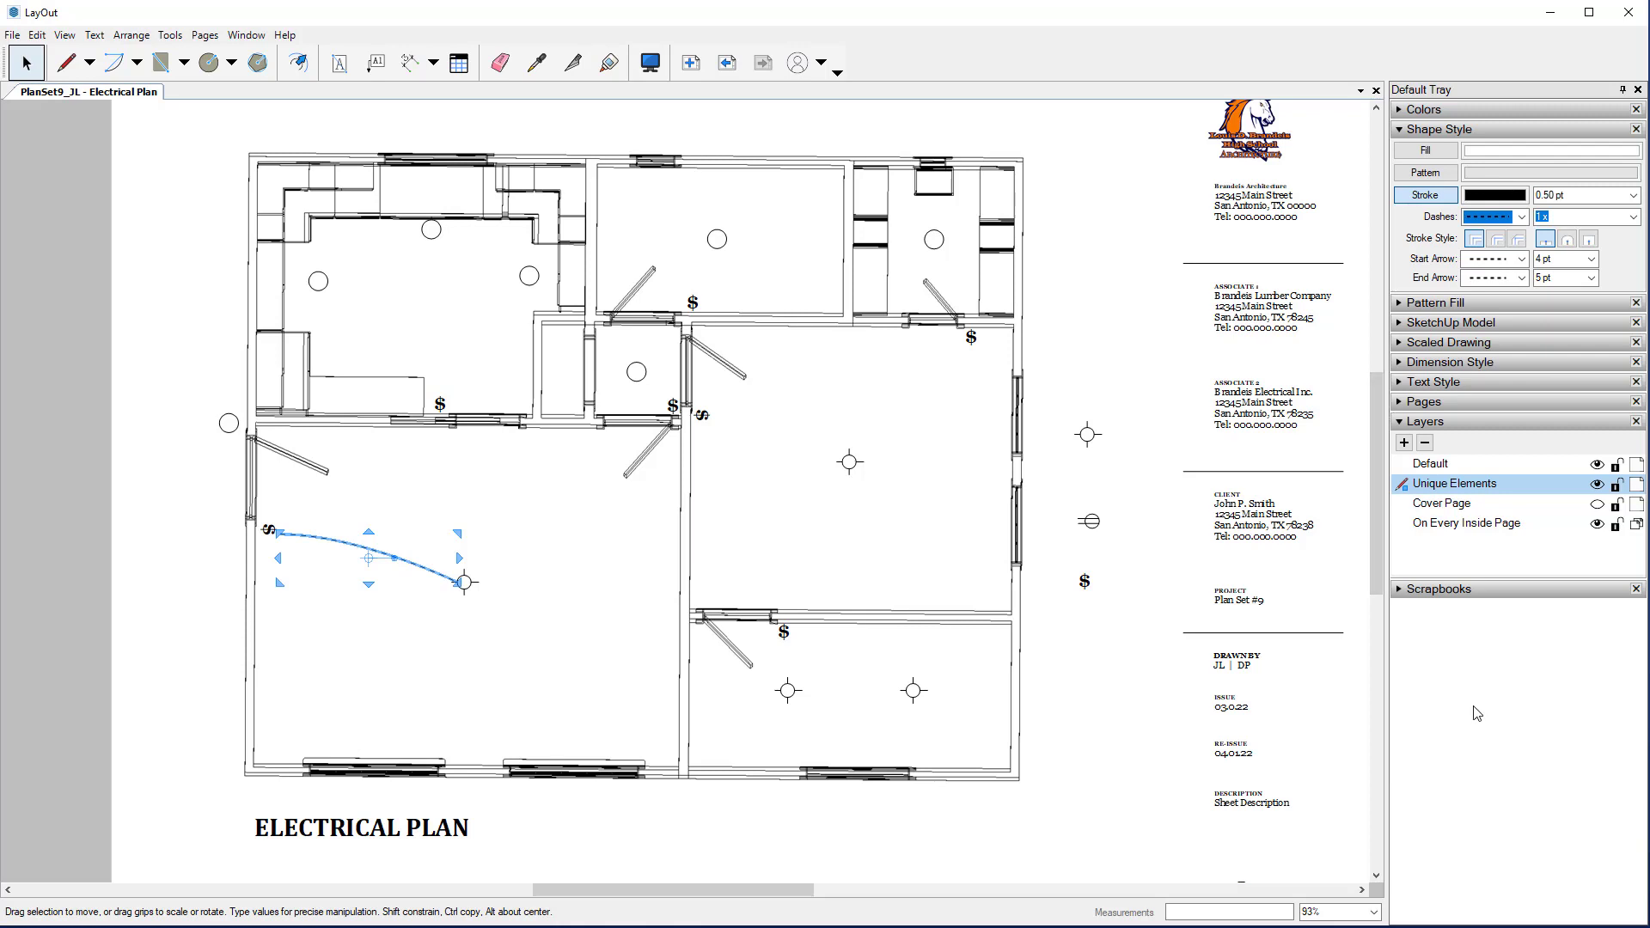
left_click(516, 690)
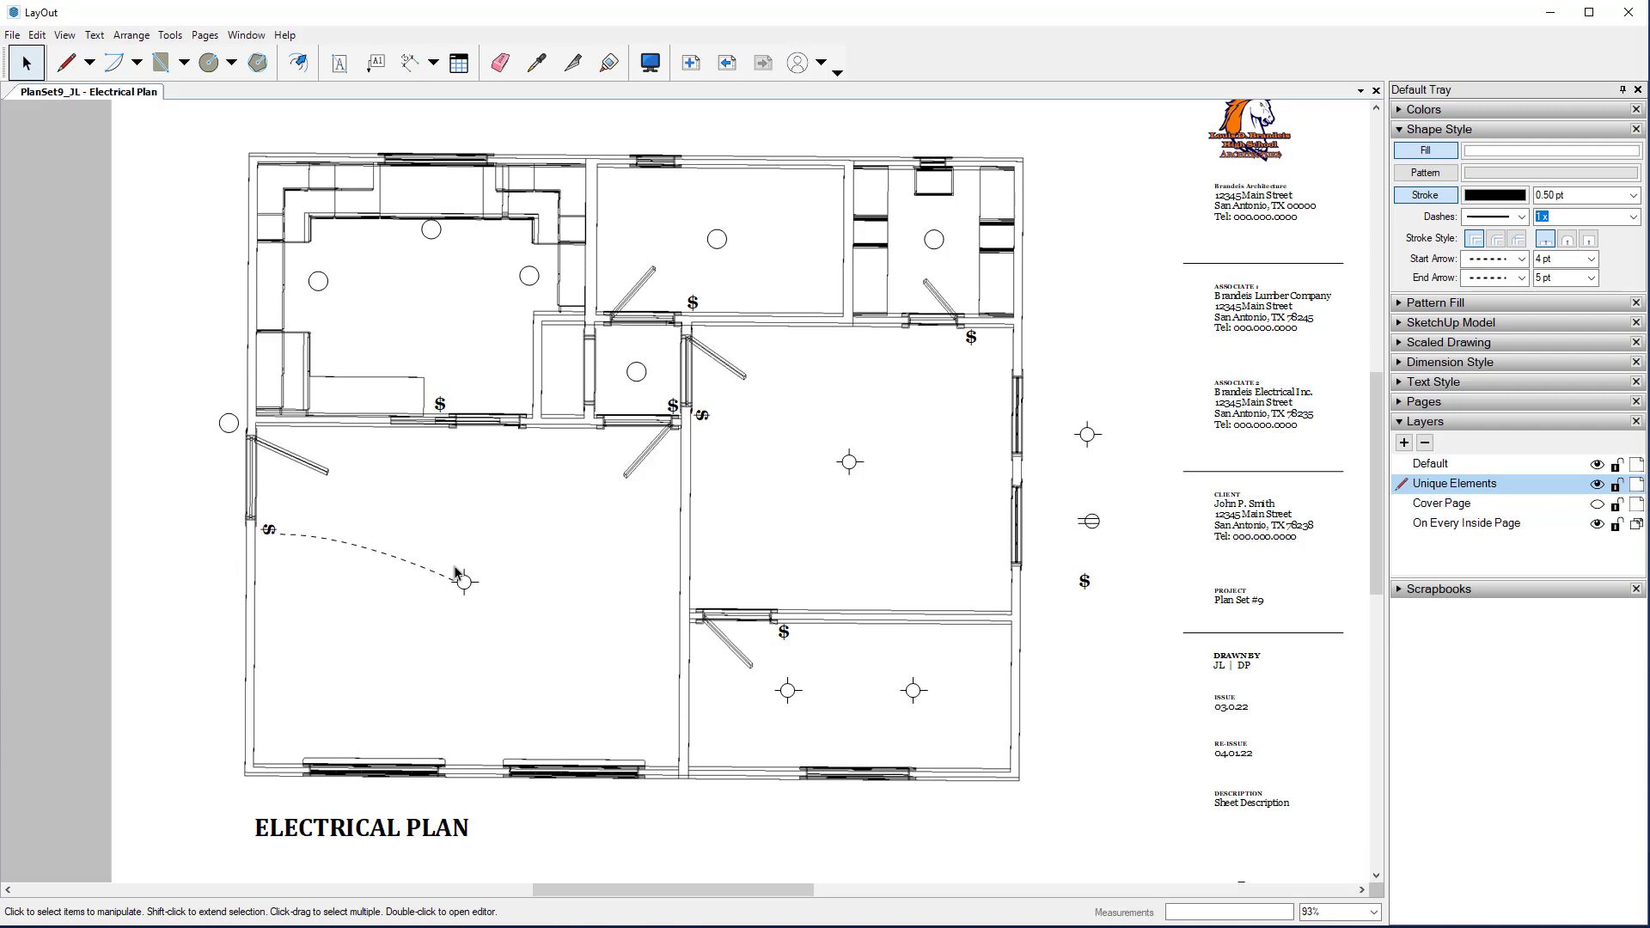
Step: Draw a curved wire from the left-wall switch to the outside light circle
left_click(66, 62)
left_click_drag(280, 522, 321, 475)
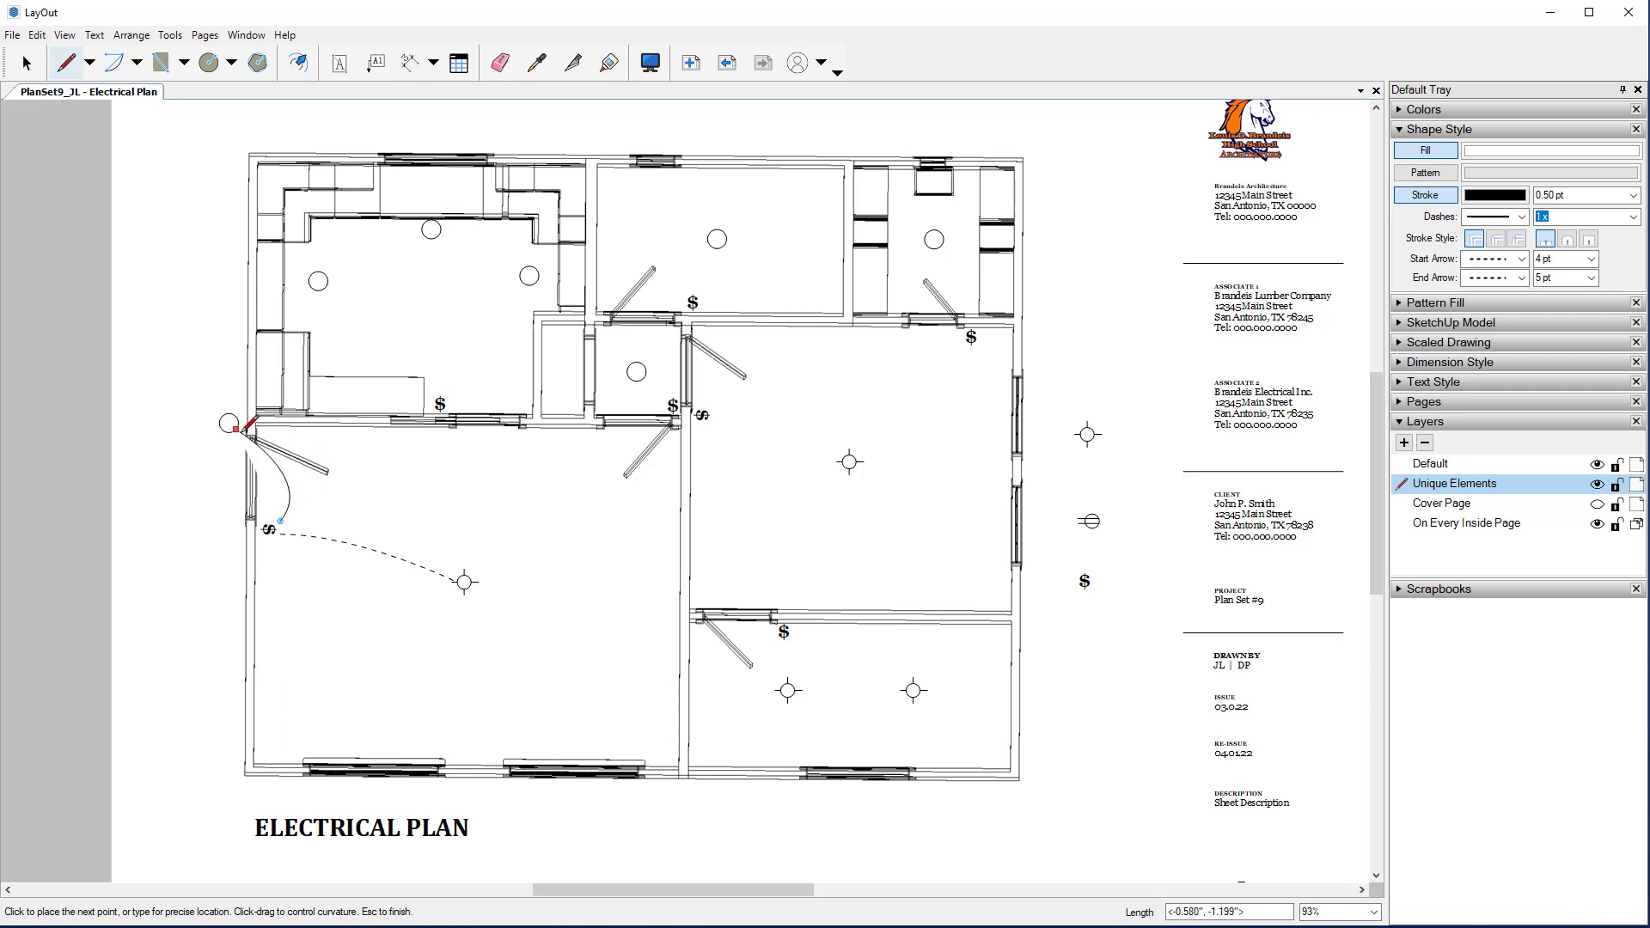
left_click(236, 428)
key("Escape")
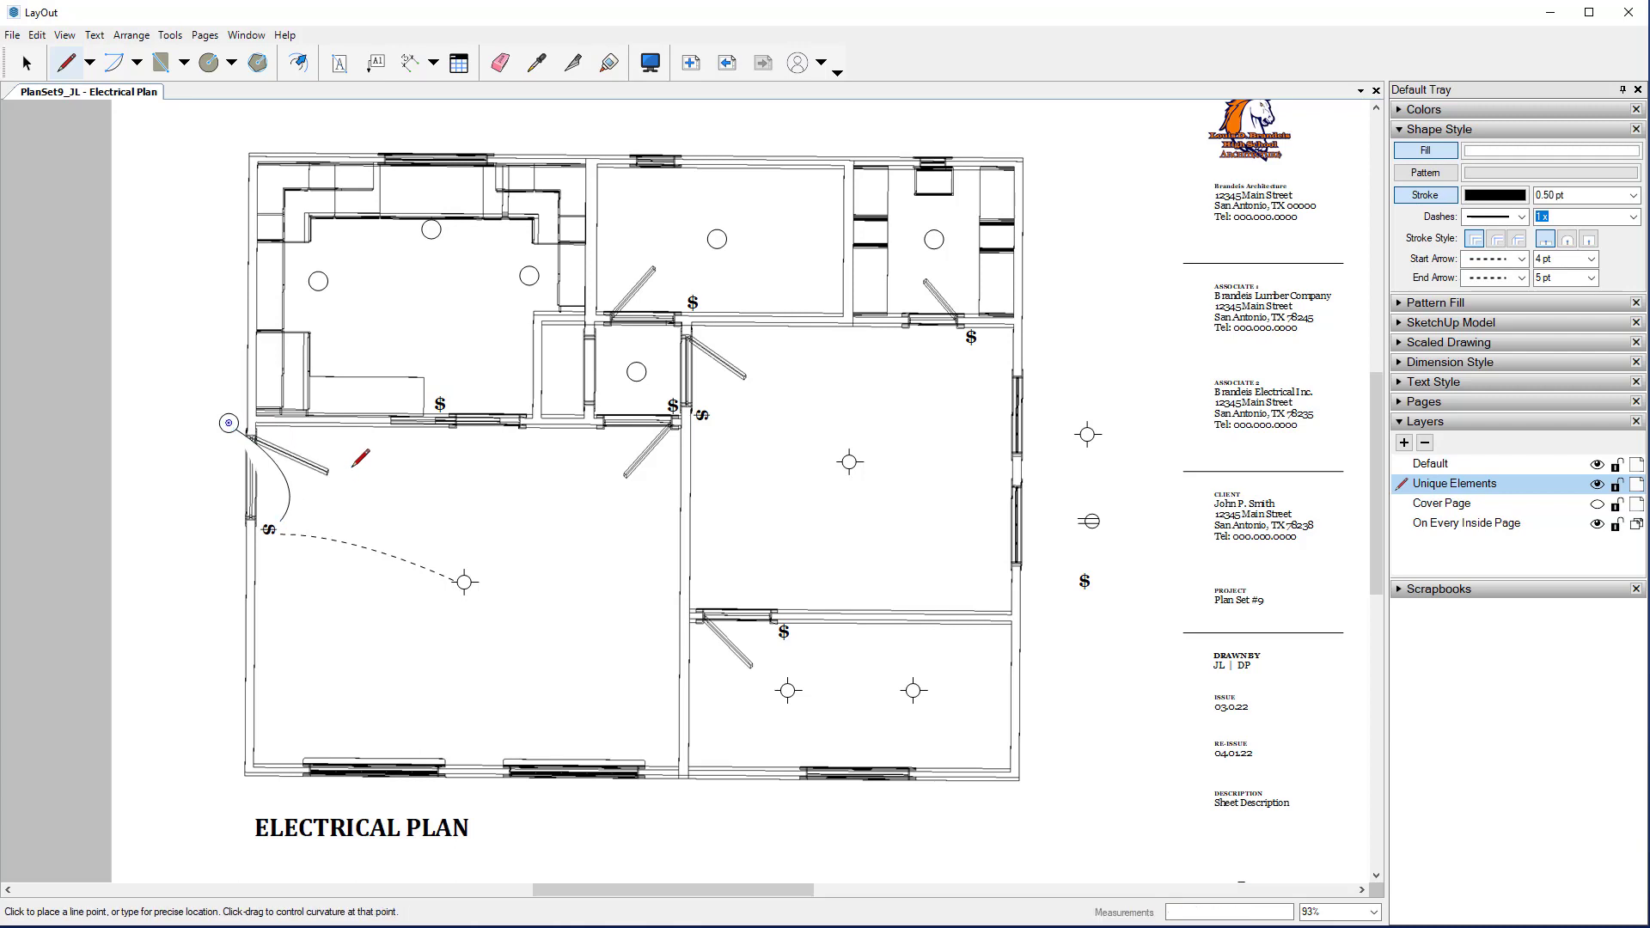
left_click(46, 58)
left_click(45, 58)
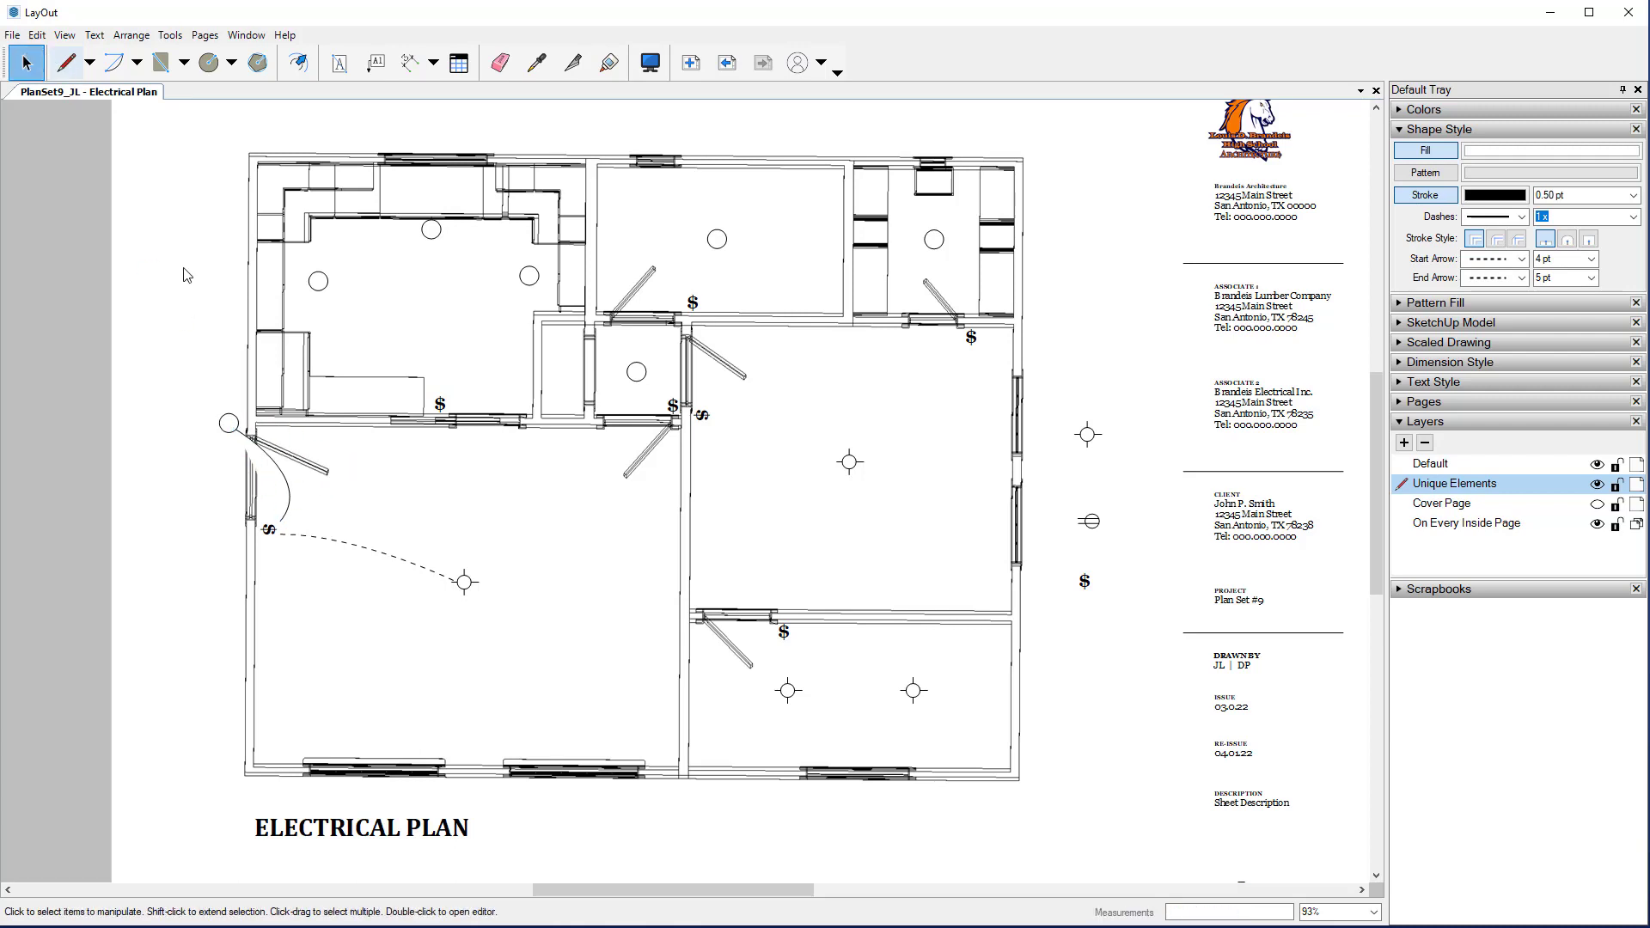
Step: Make the new outside-light wire dashed using the Dashes pattern list
left_click(282, 478)
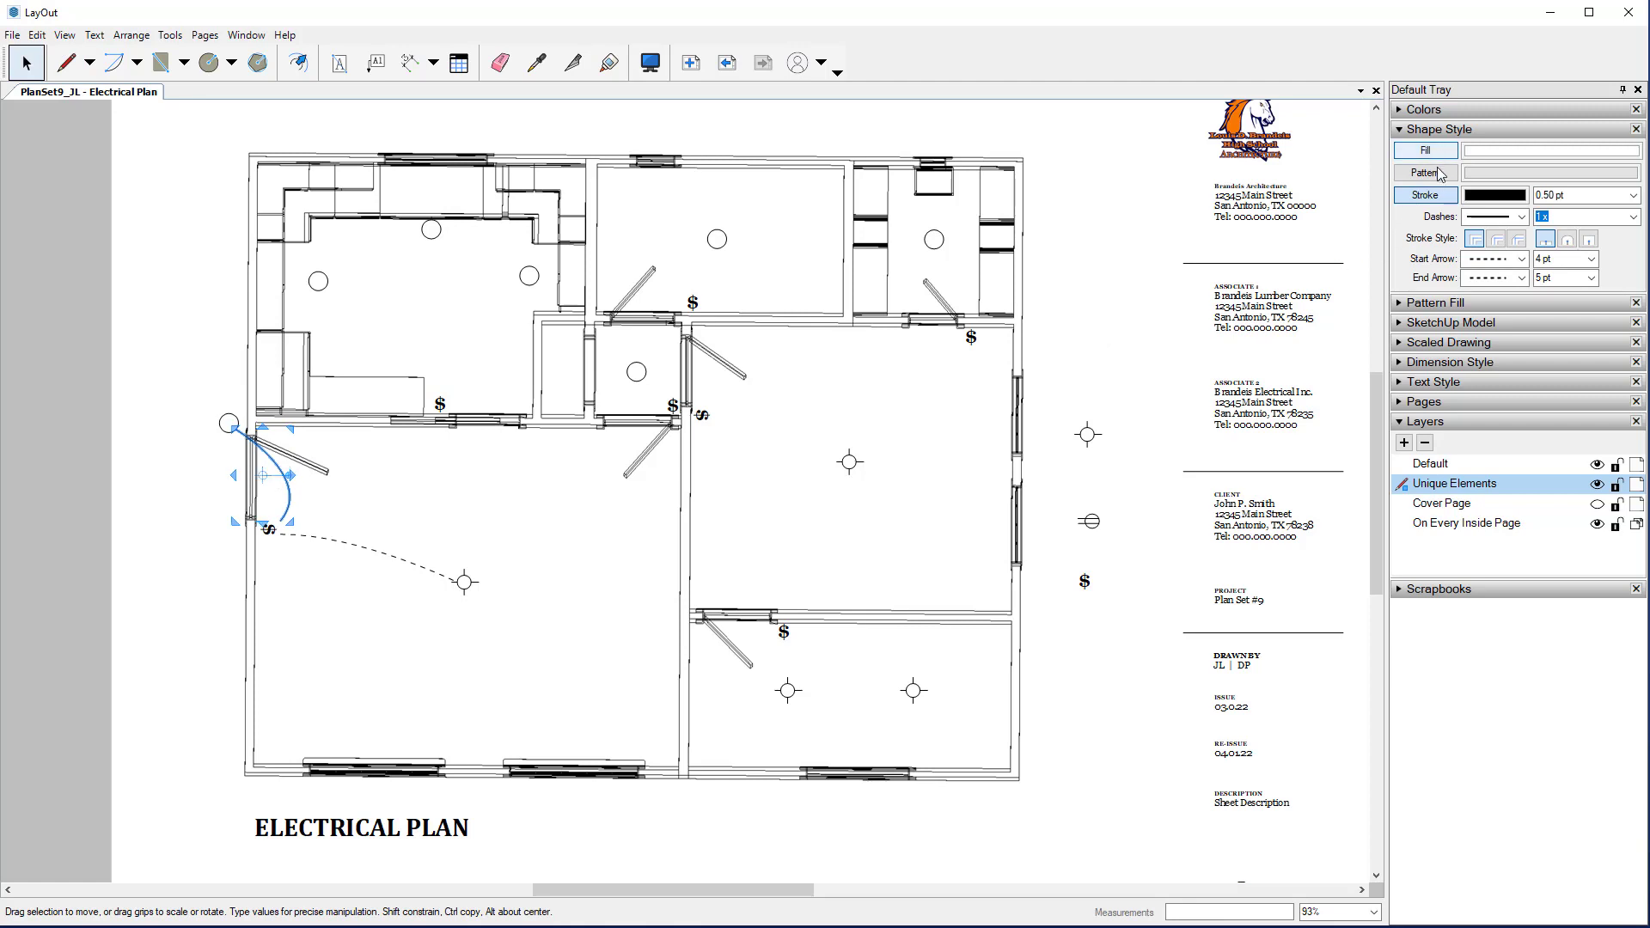
left_click(1521, 219)
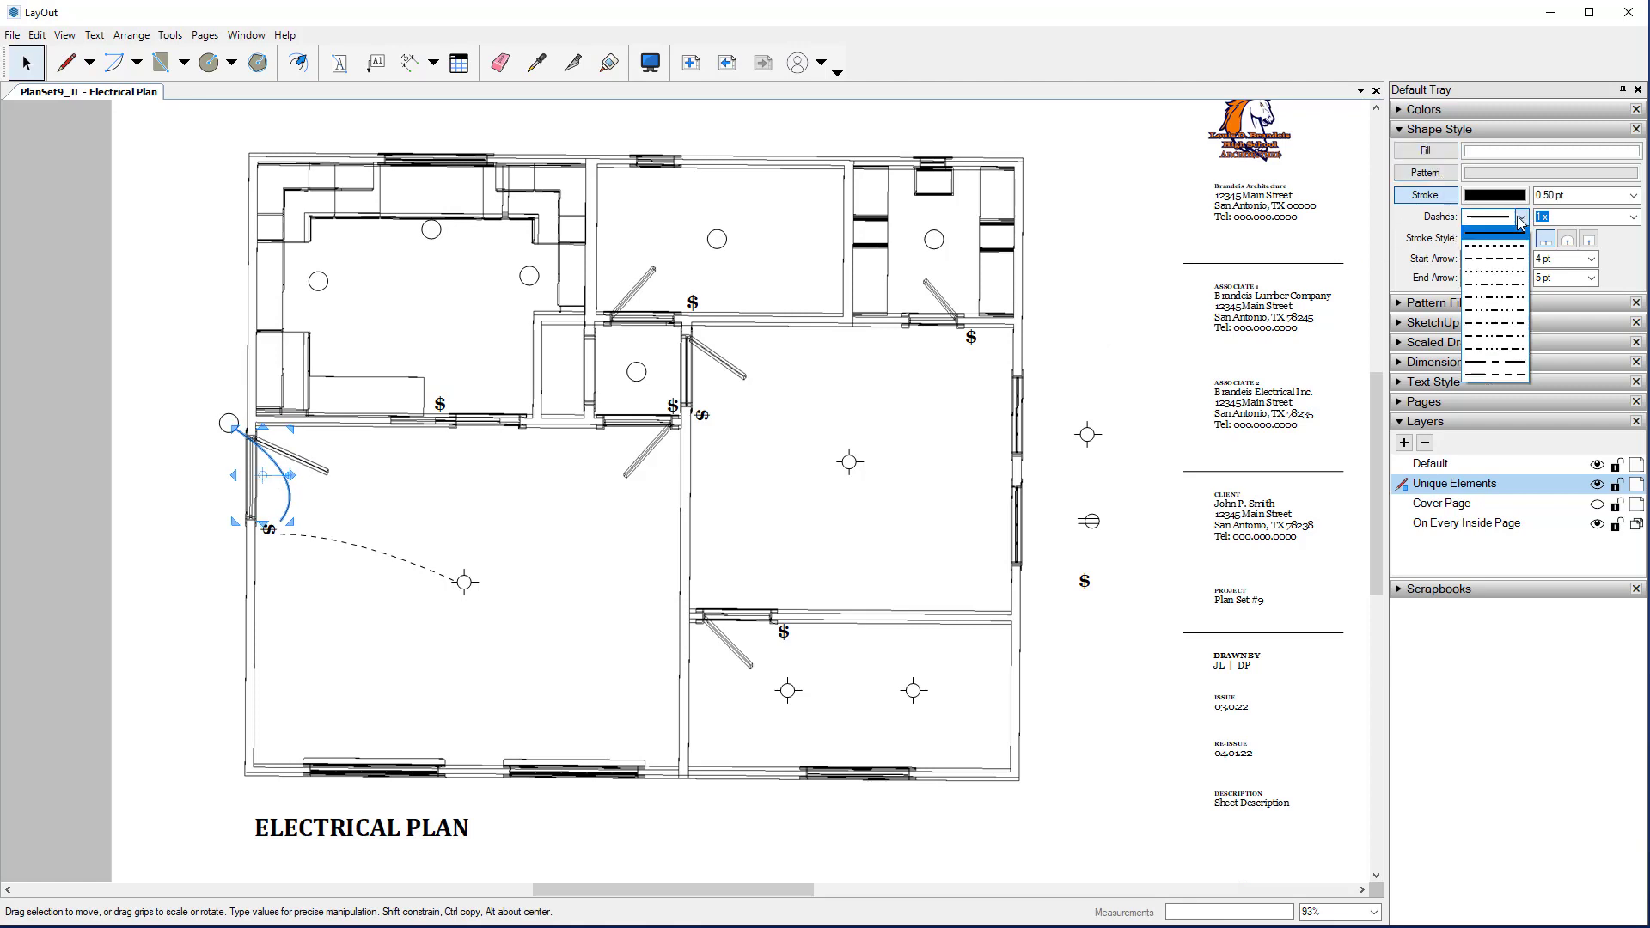
left_click(1510, 258)
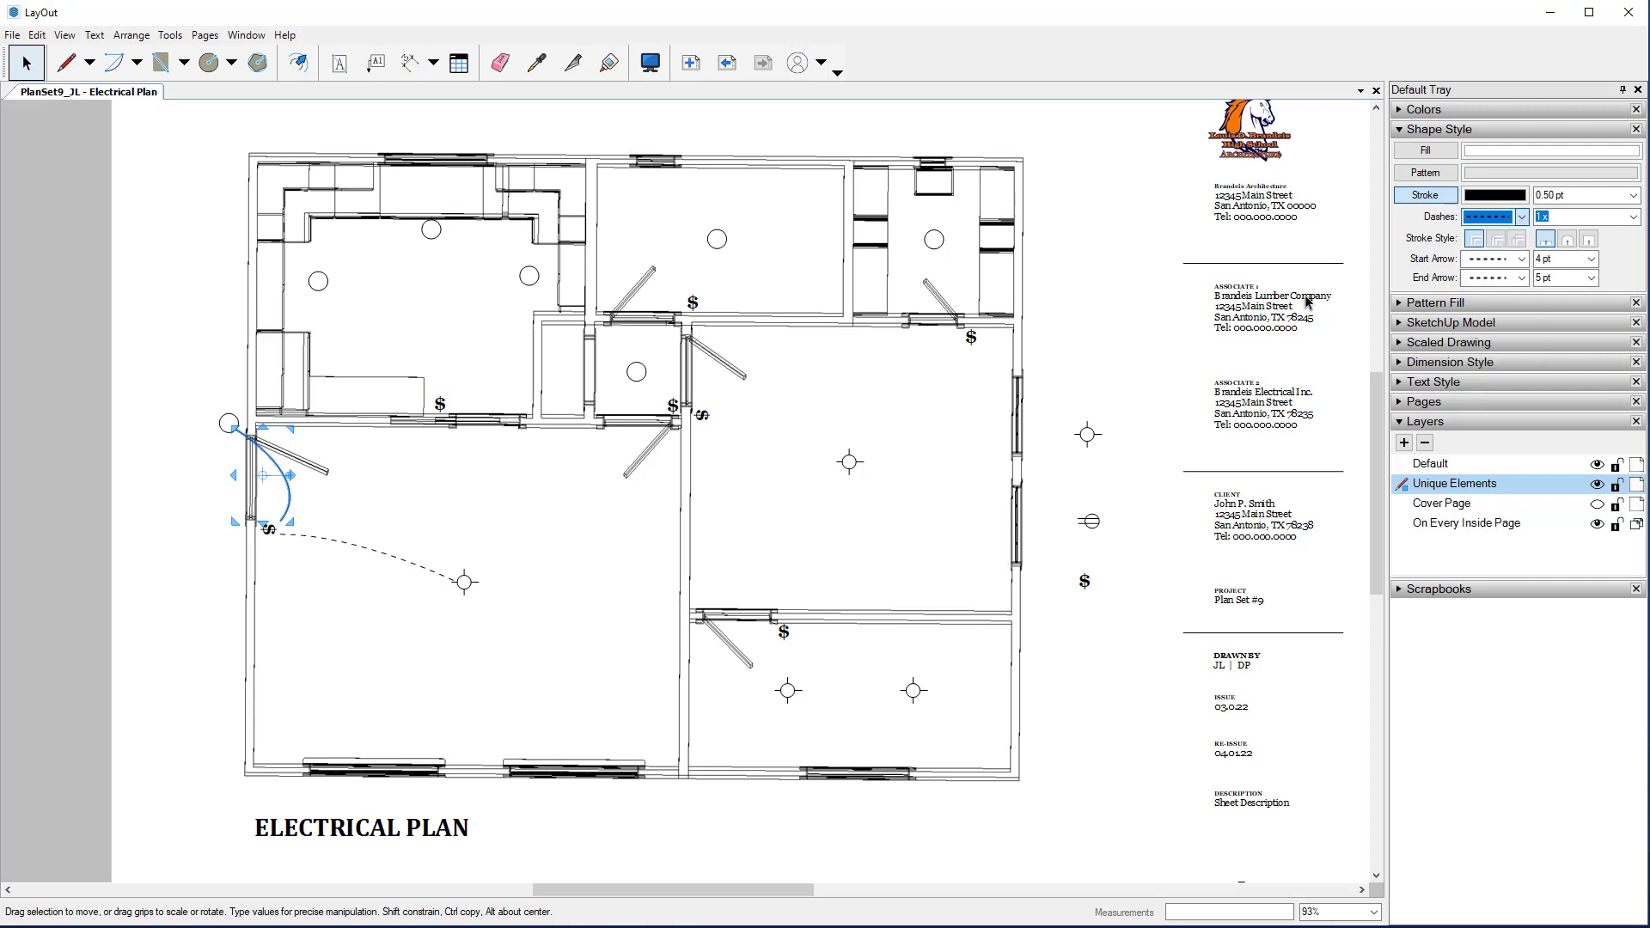
left_click(520, 547)
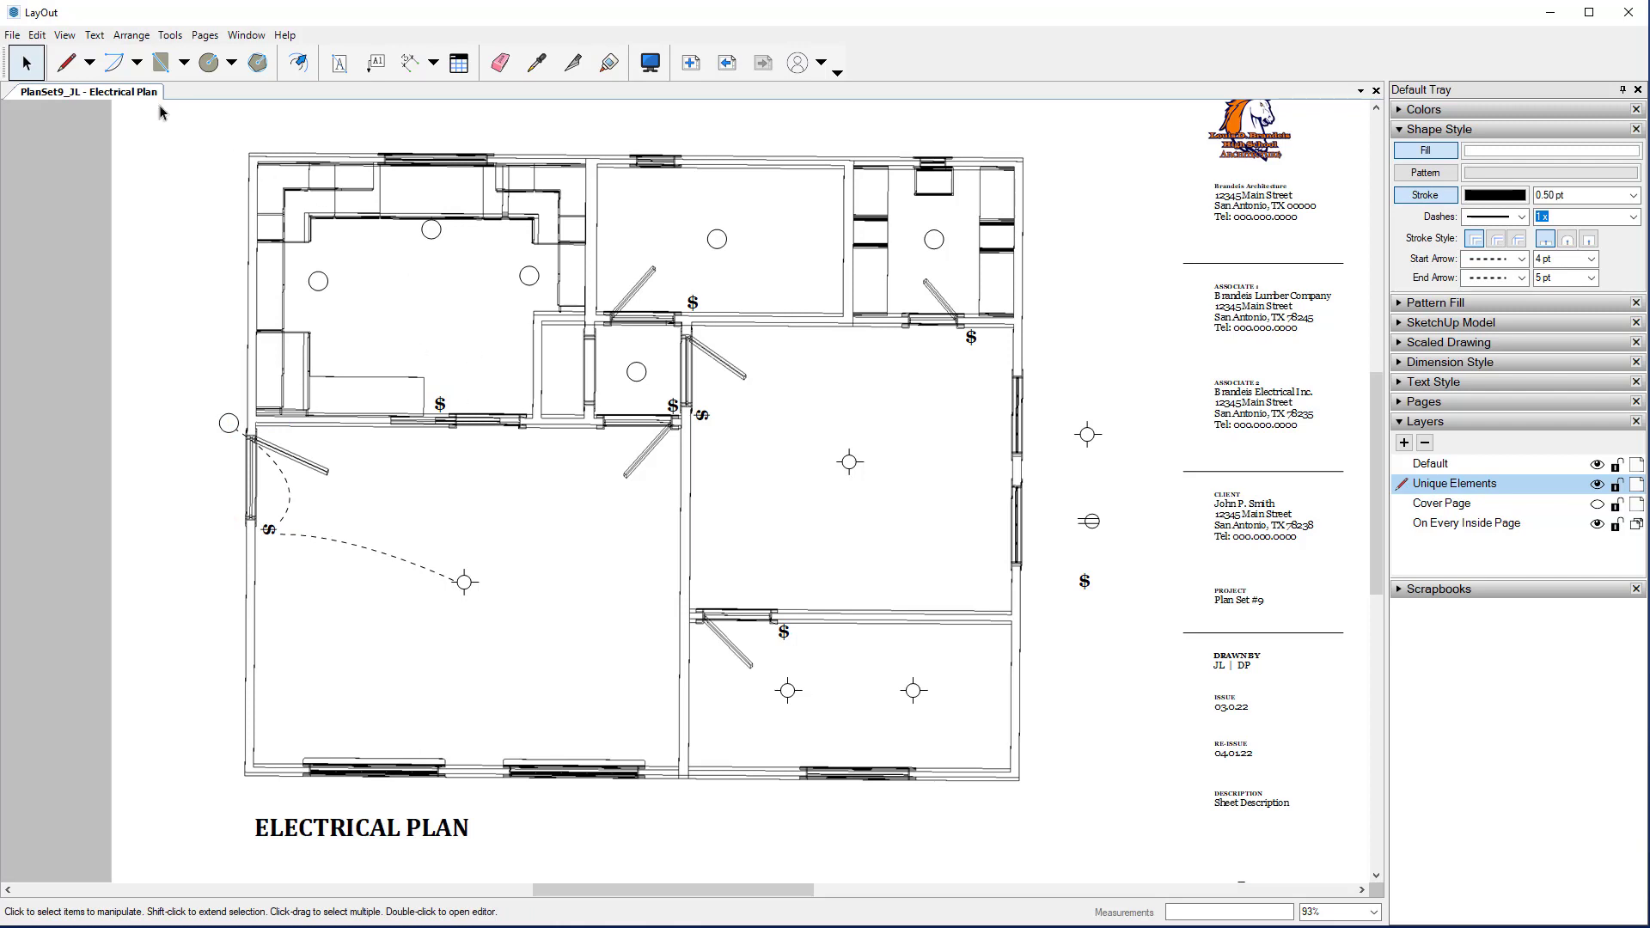
Step: Draw a curved wire from the upper-left room's switch to its left ceiling light
left_click(66, 62)
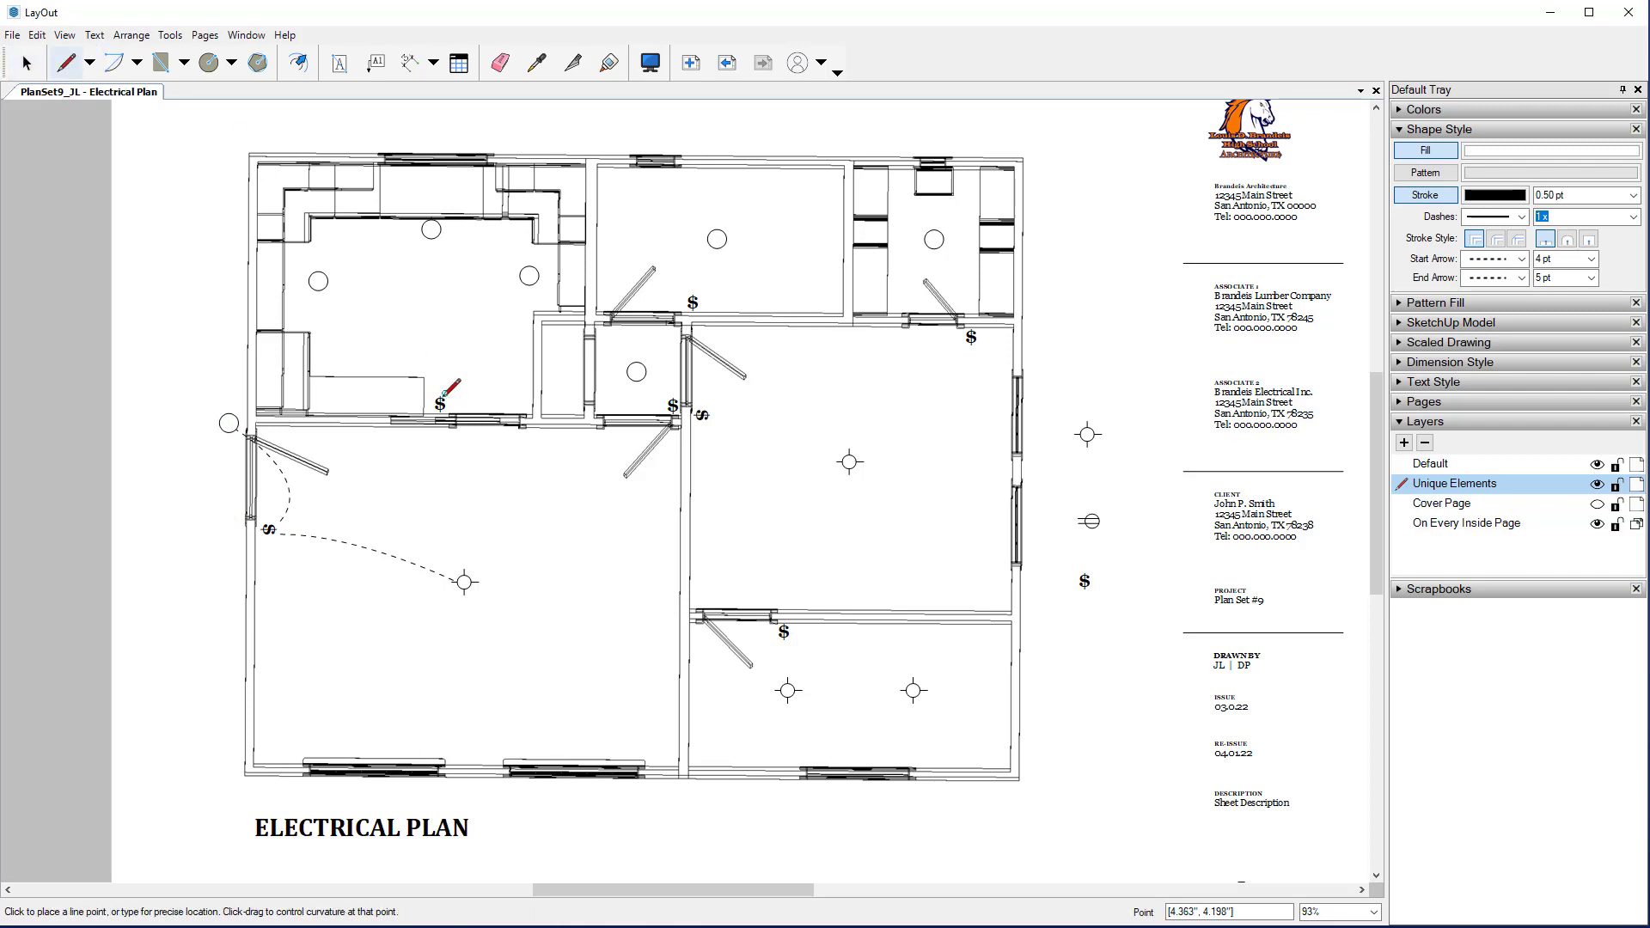
left_click_drag(432, 393, 440, 301)
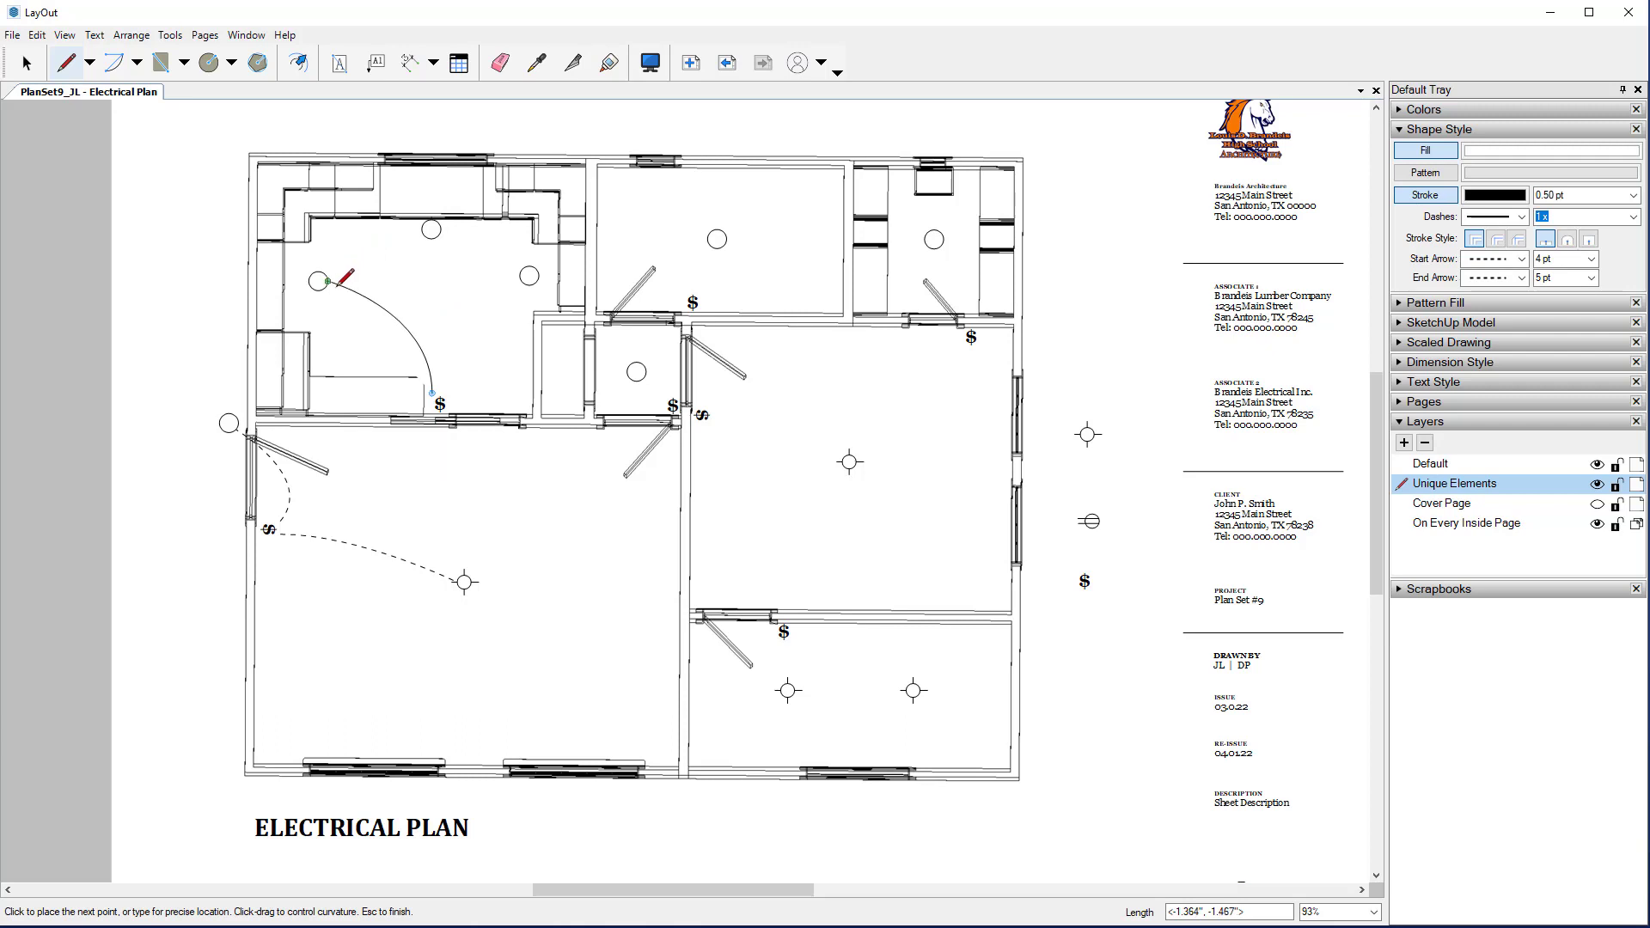
left_click(335, 283)
left_click(423, 265)
key("ctrl+z")
key("ctrl+z")
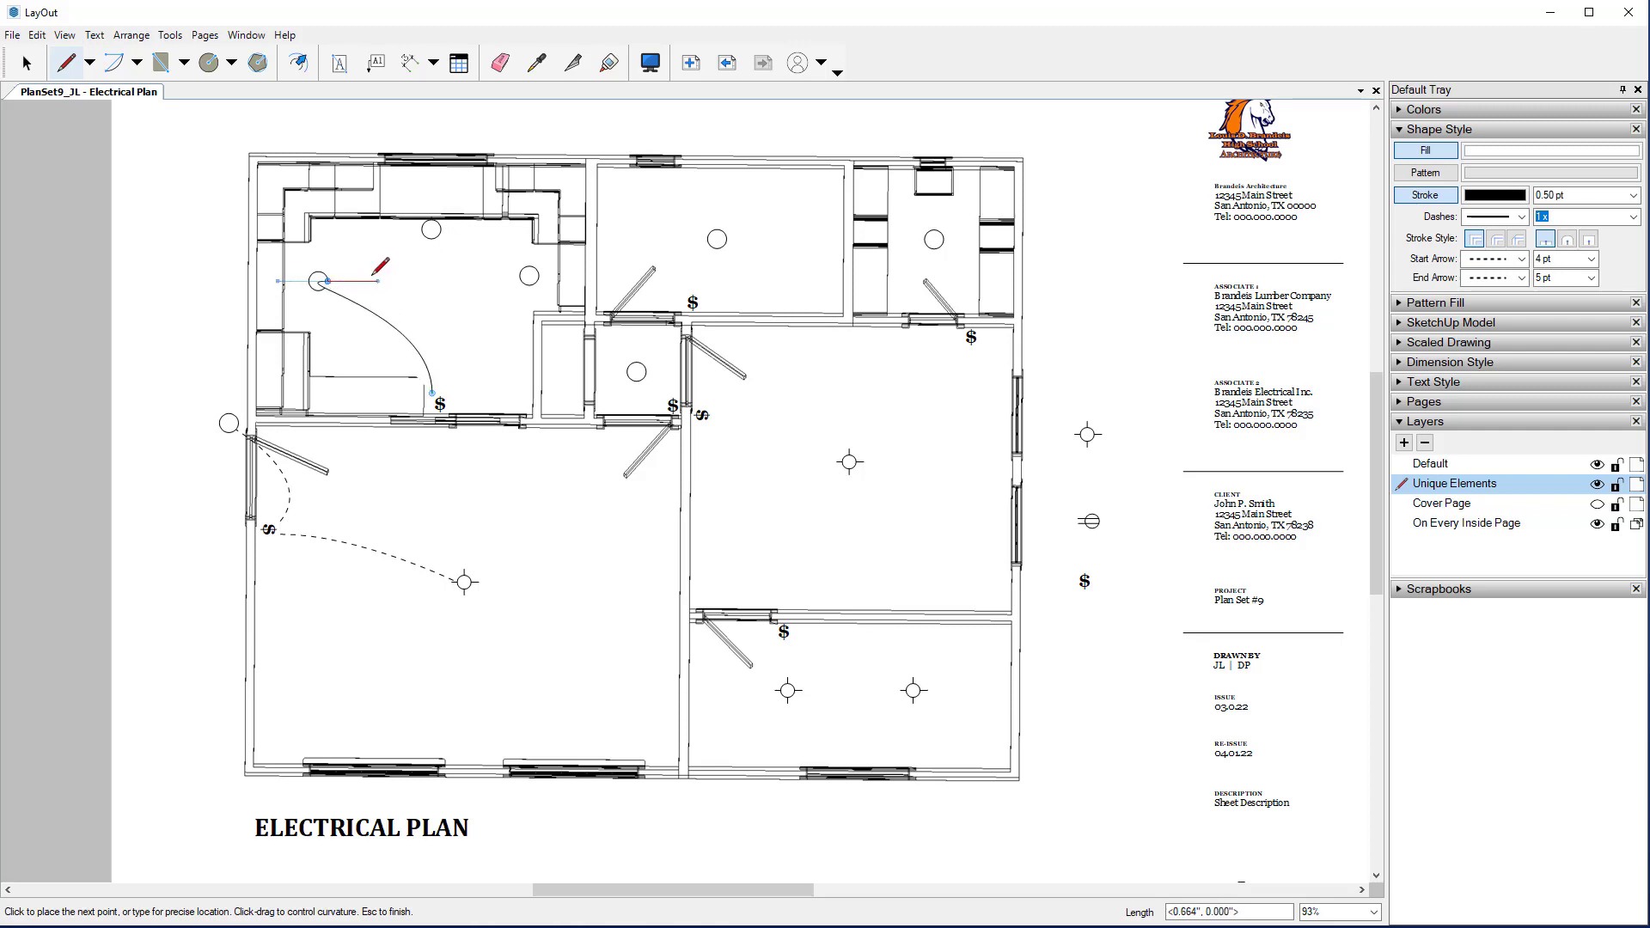
key("Escape")
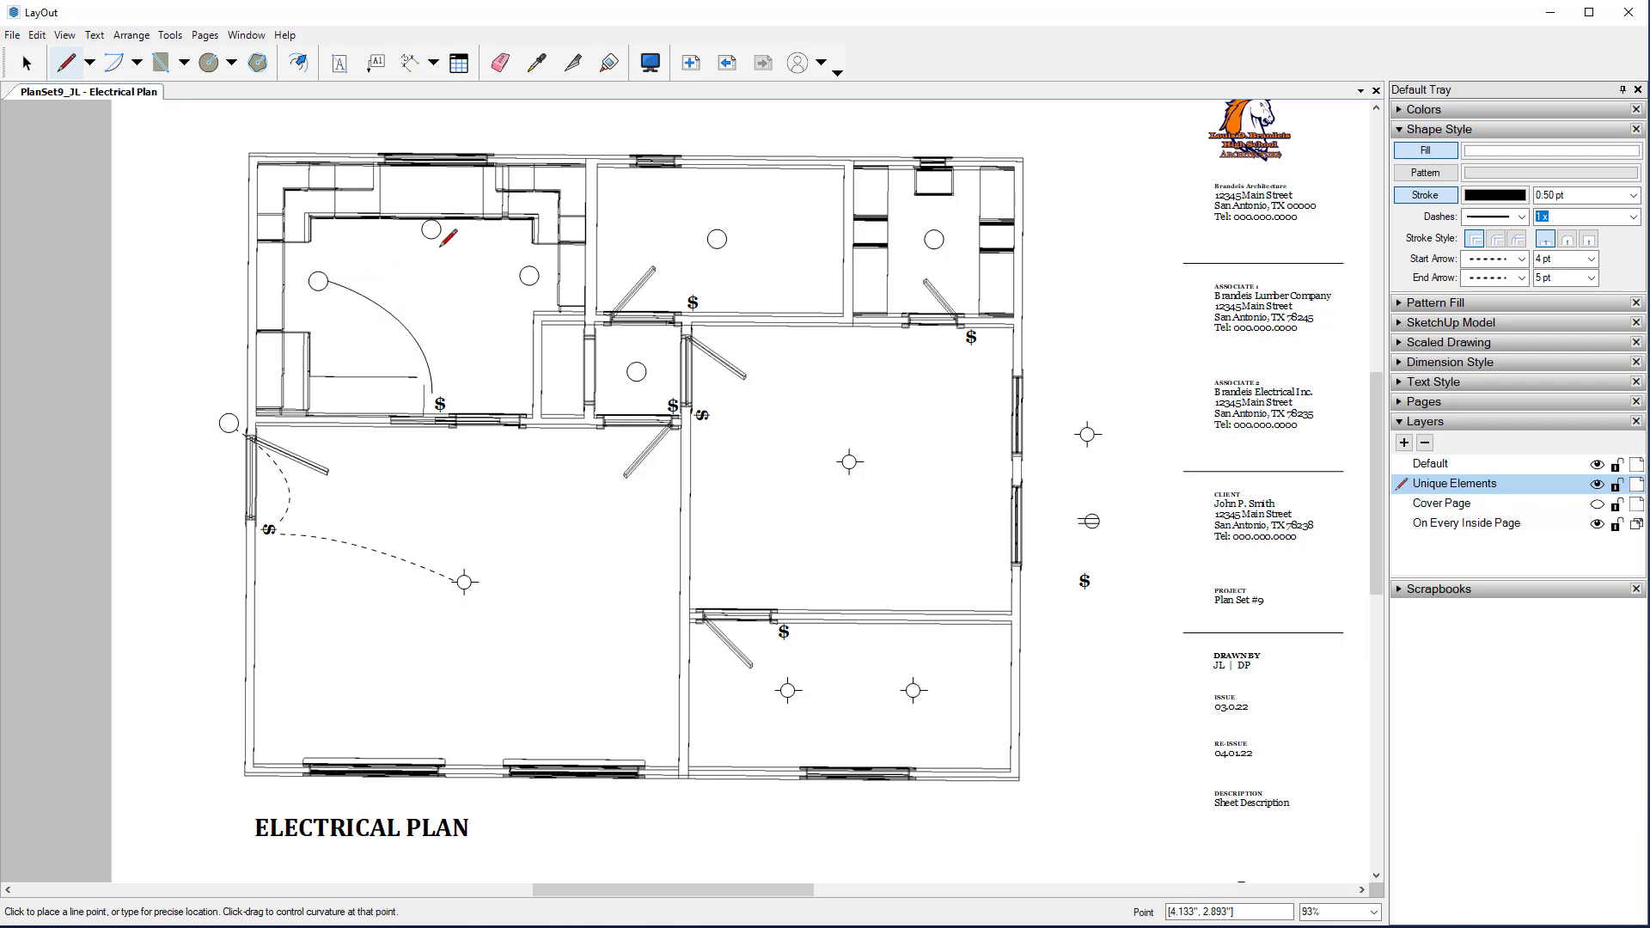
left_click(327, 281)
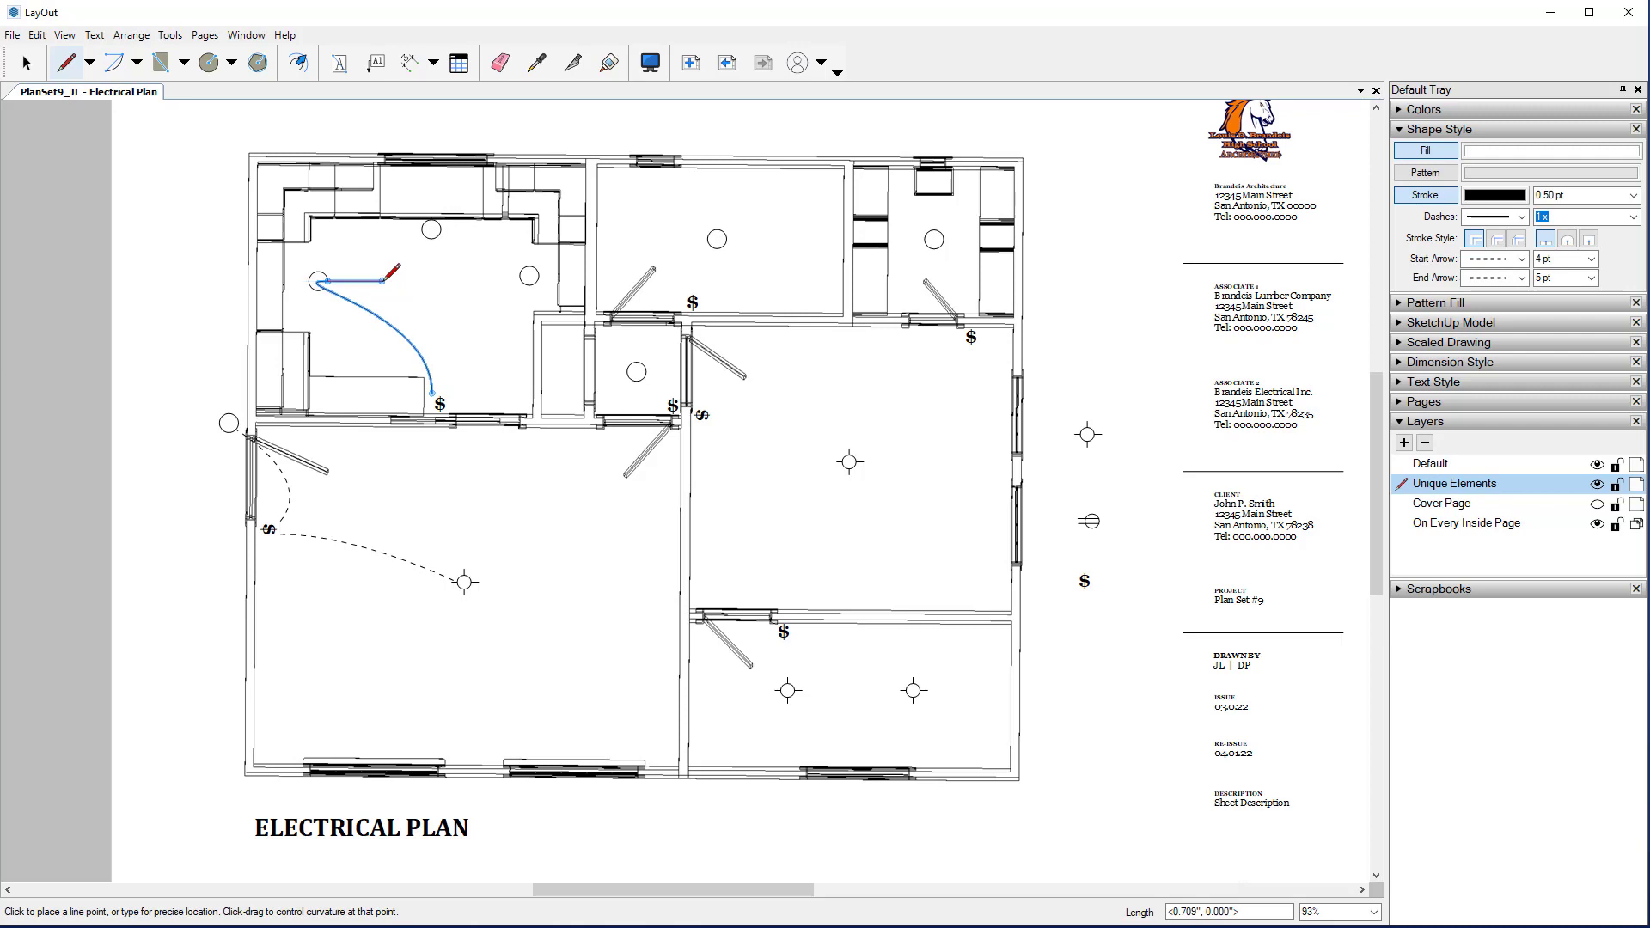
key("Escape")
key("ctrl+z")
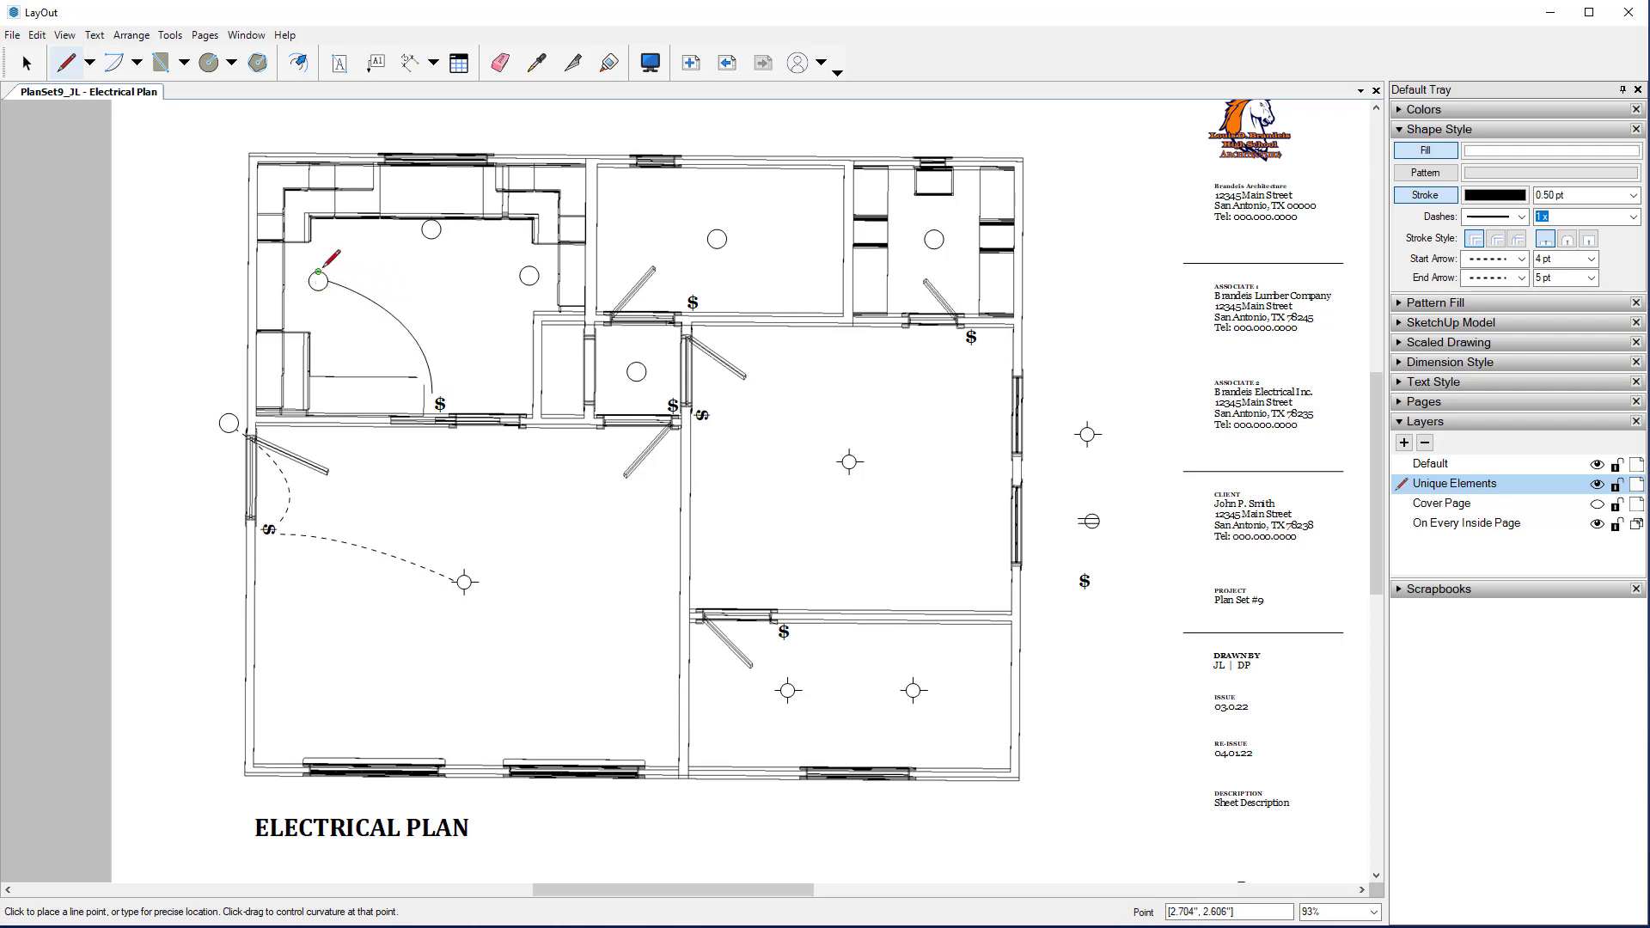
Step: Continue curved wires from the left ceiling light to the top light, then the right light
left_click(320, 270)
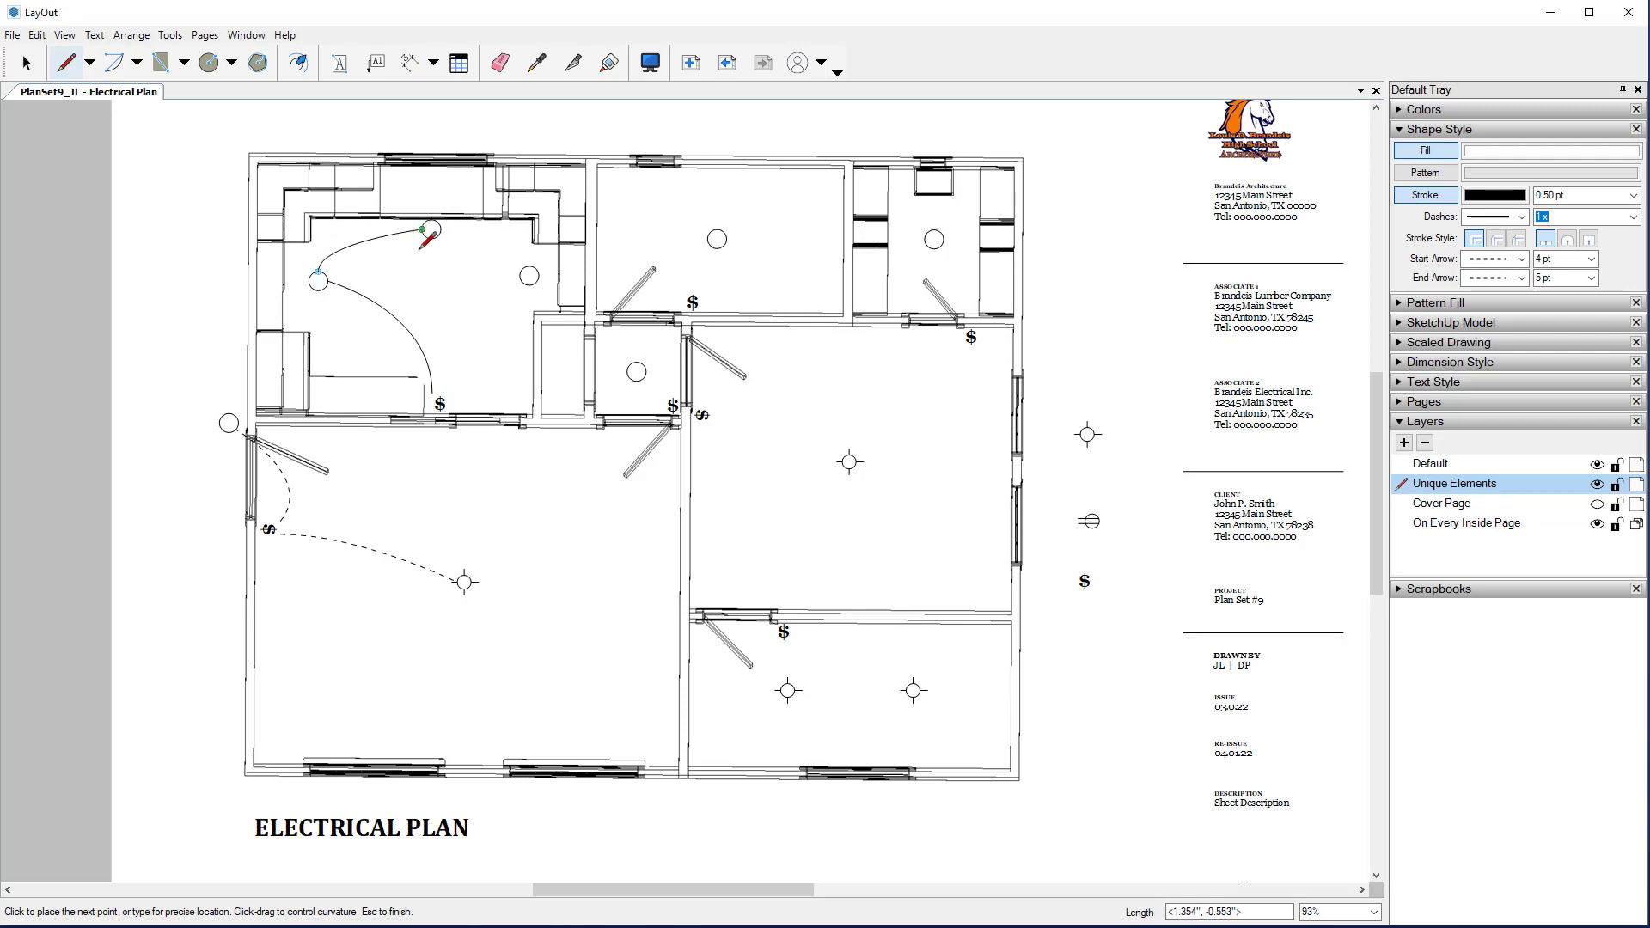
double_click(422, 231)
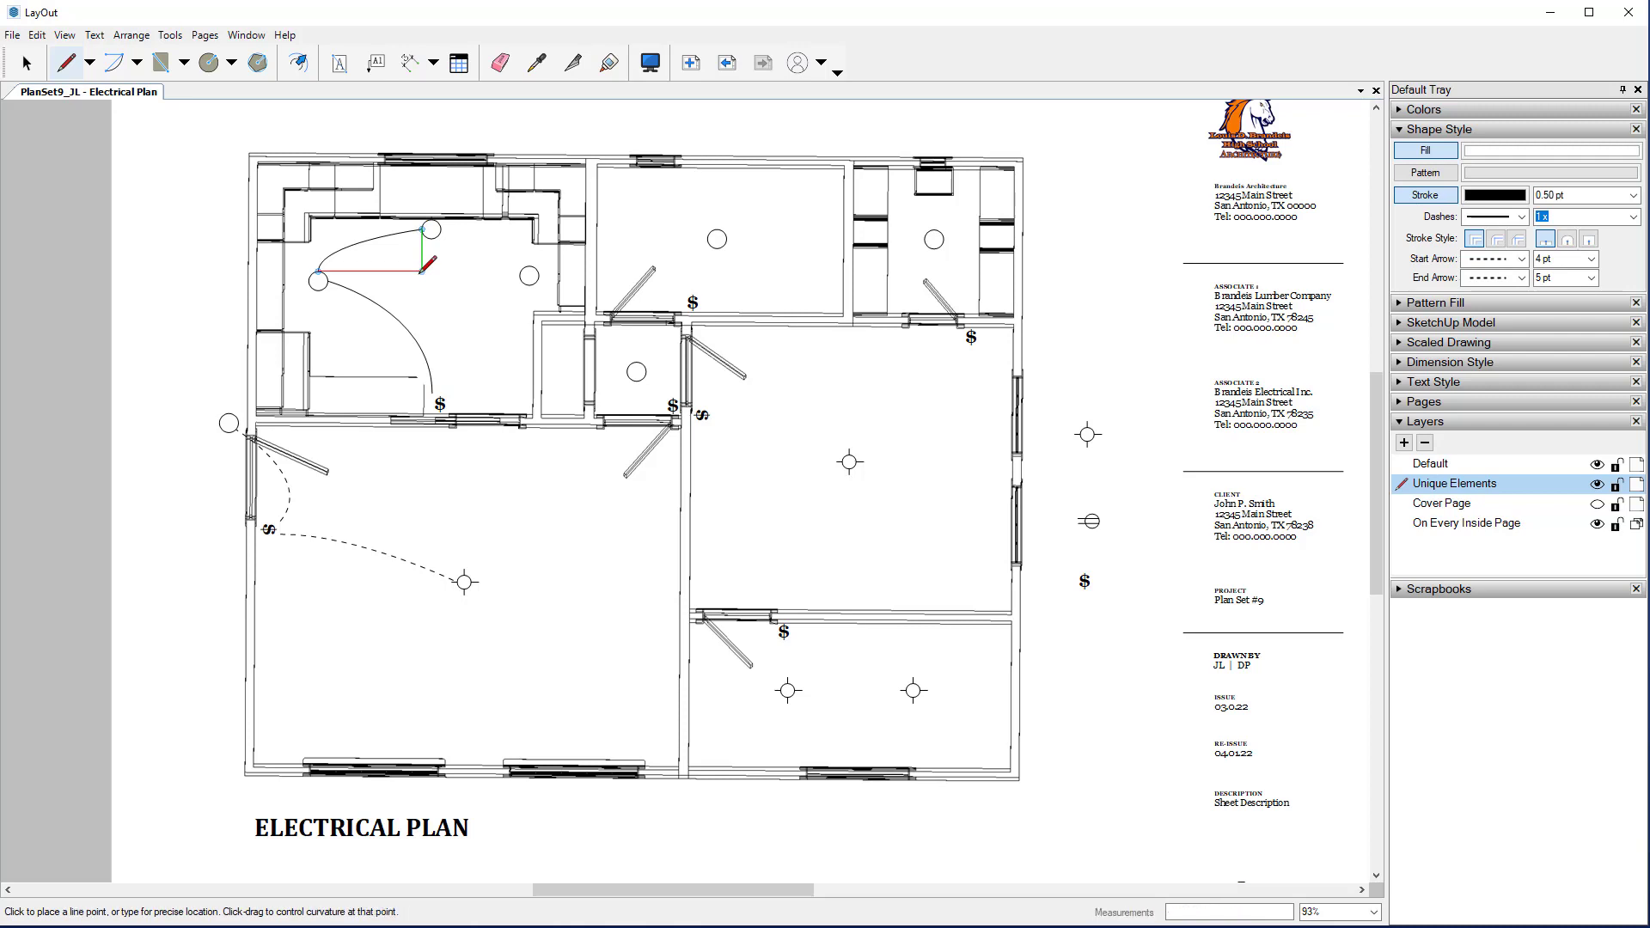
left_click(441, 230)
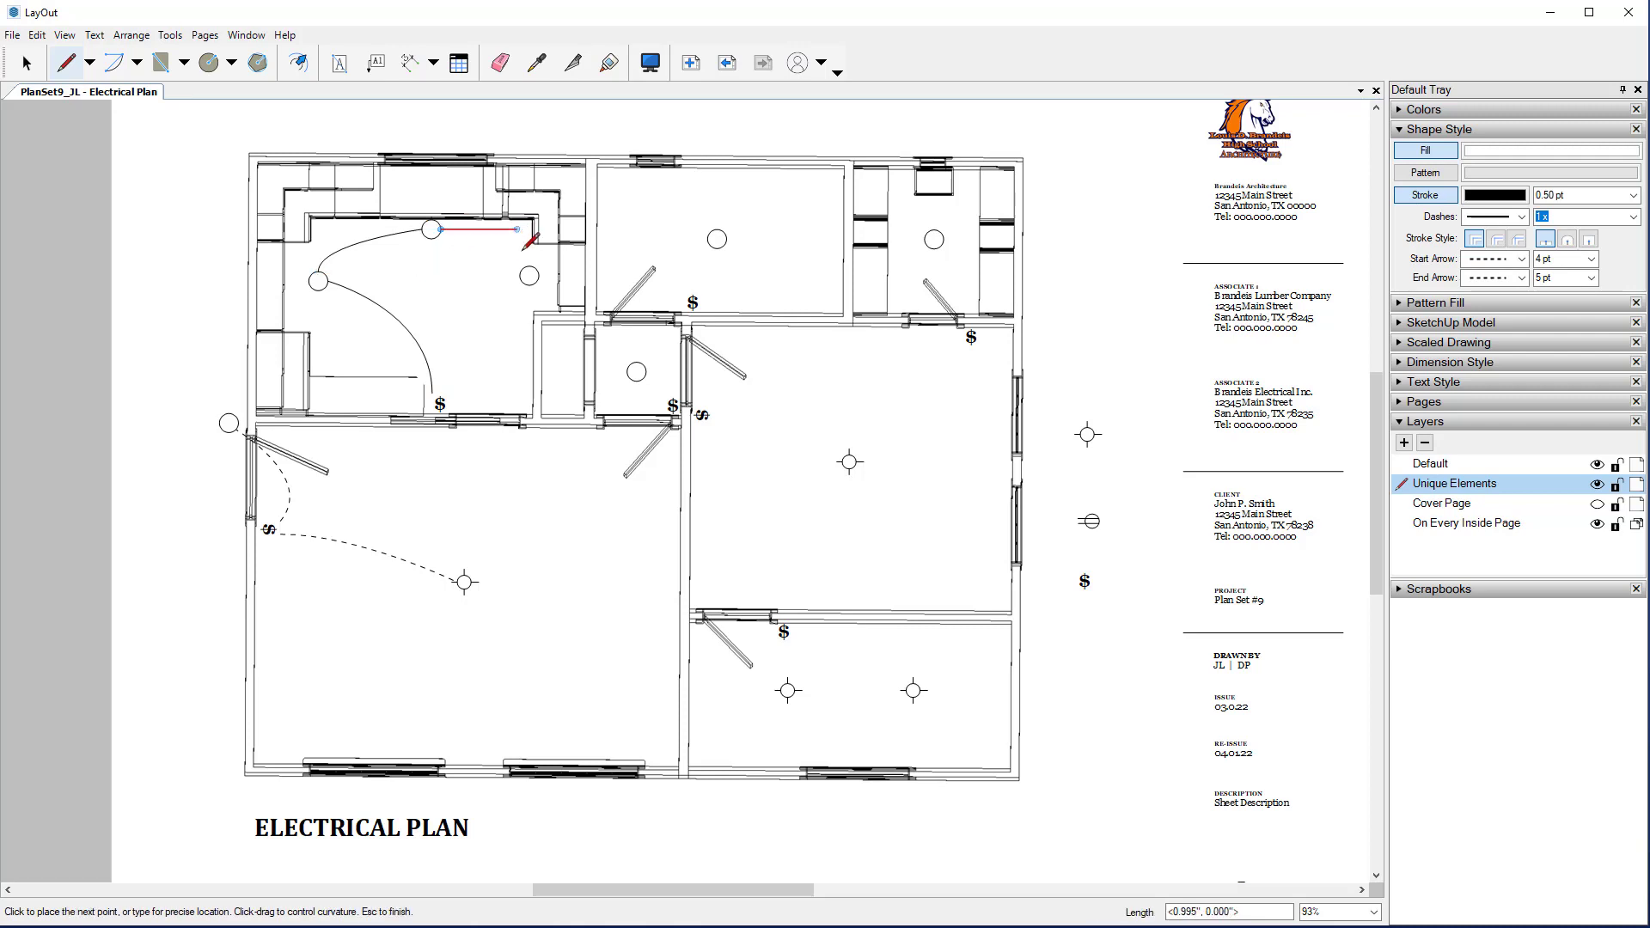
left_click_drag(525, 247, 526, 254)
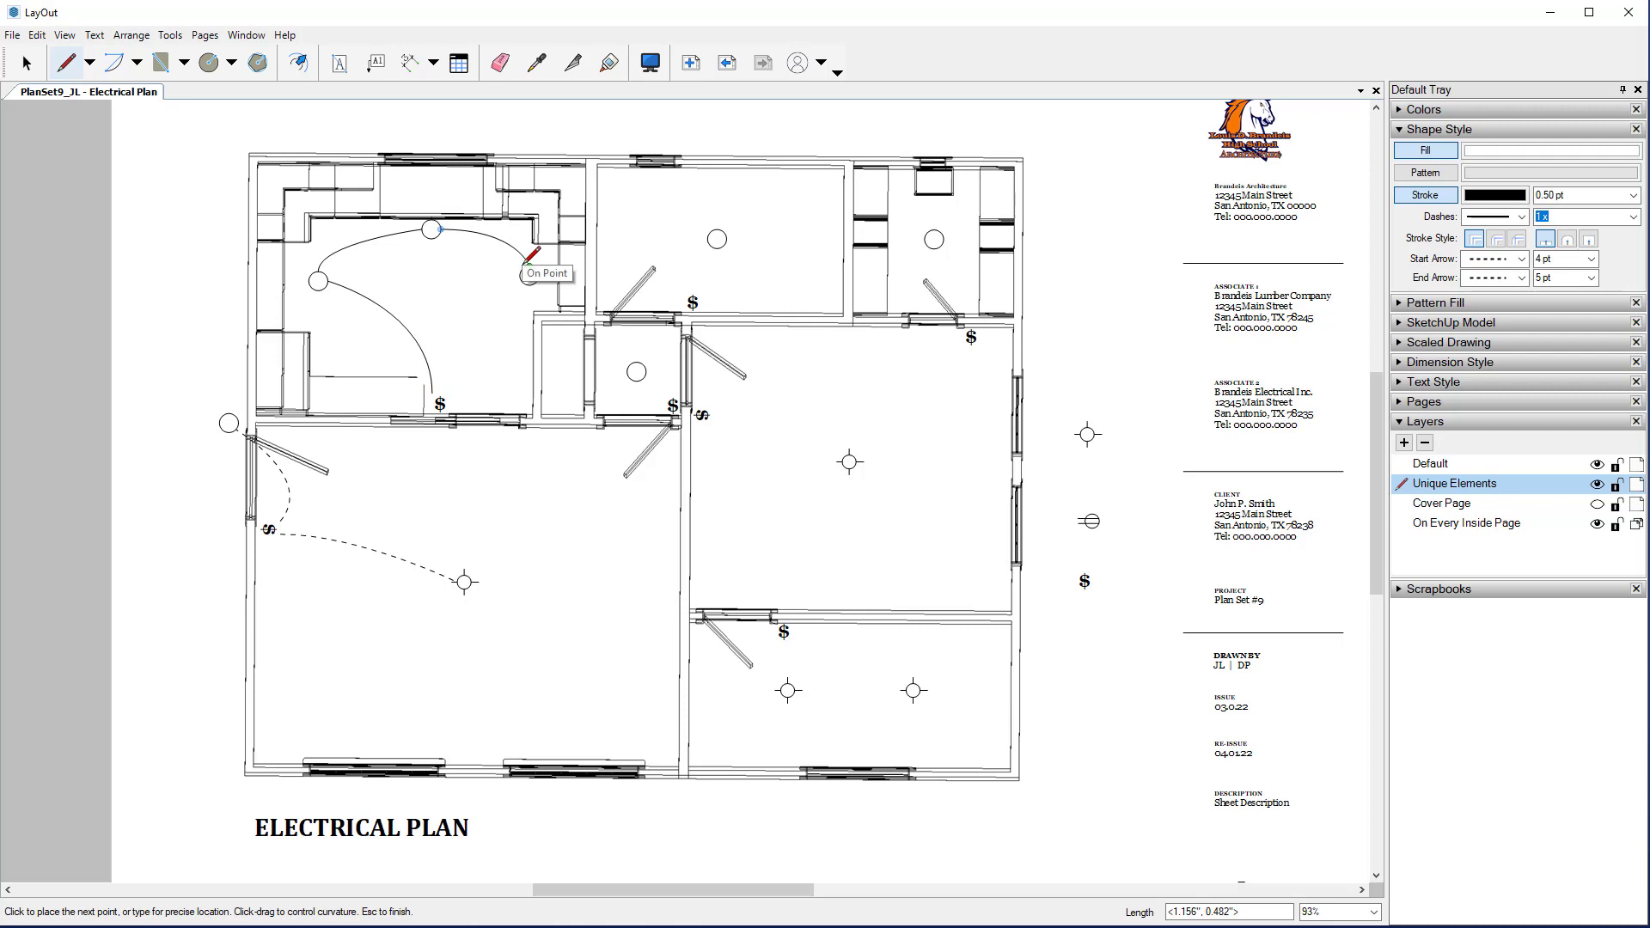
key("Escape")
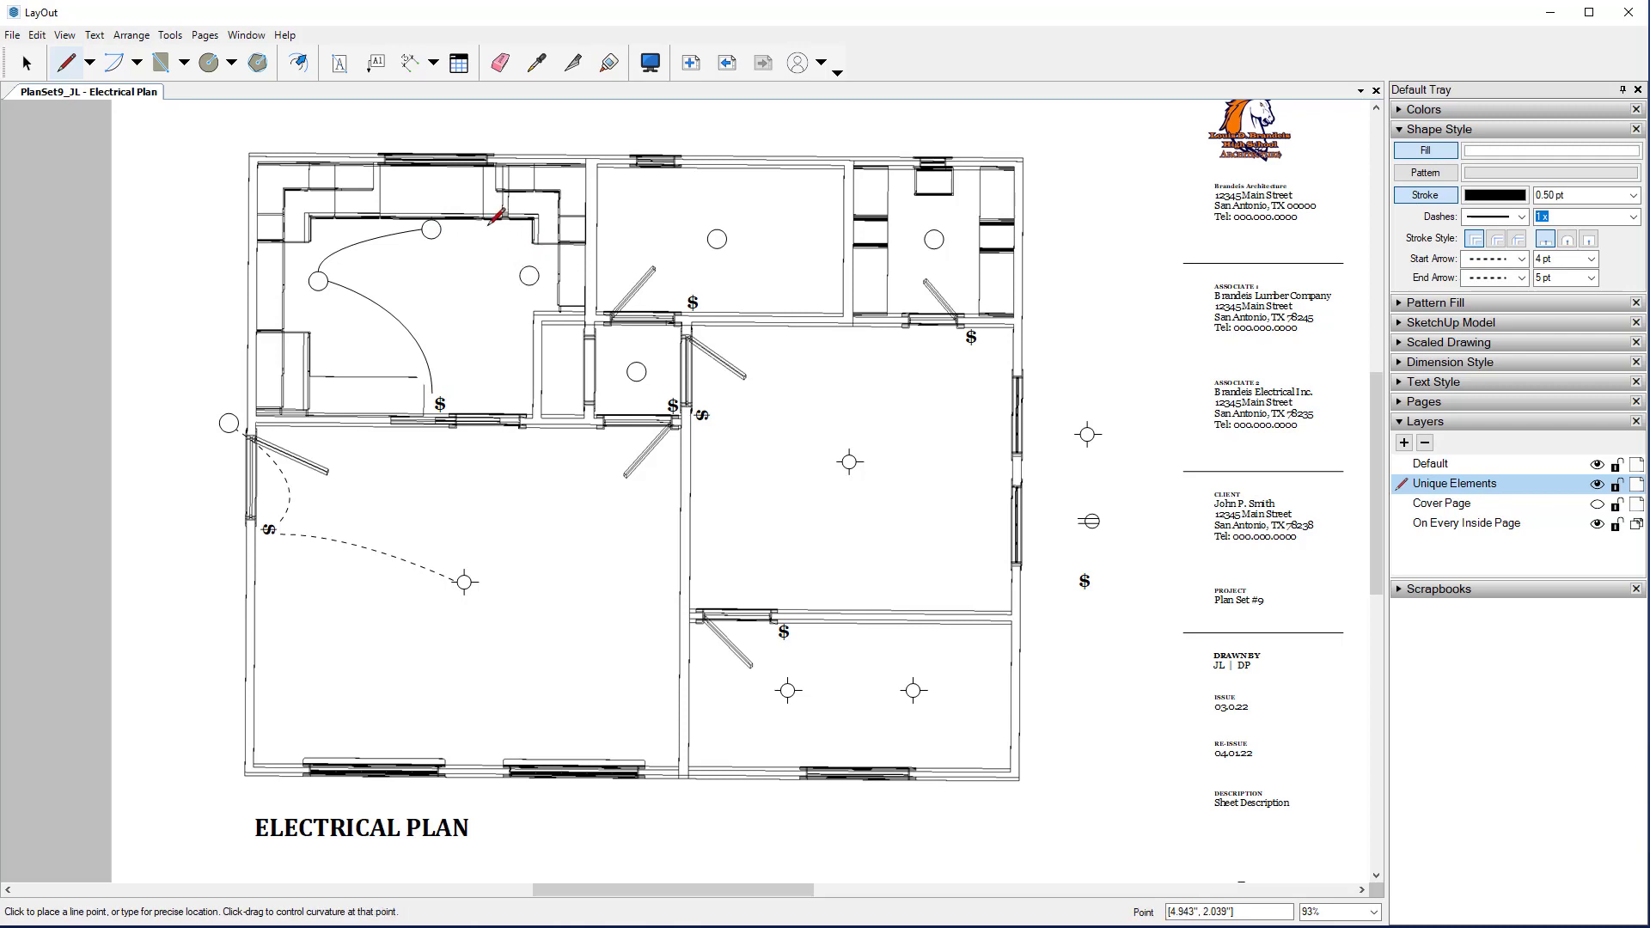
left_click(452, 220)
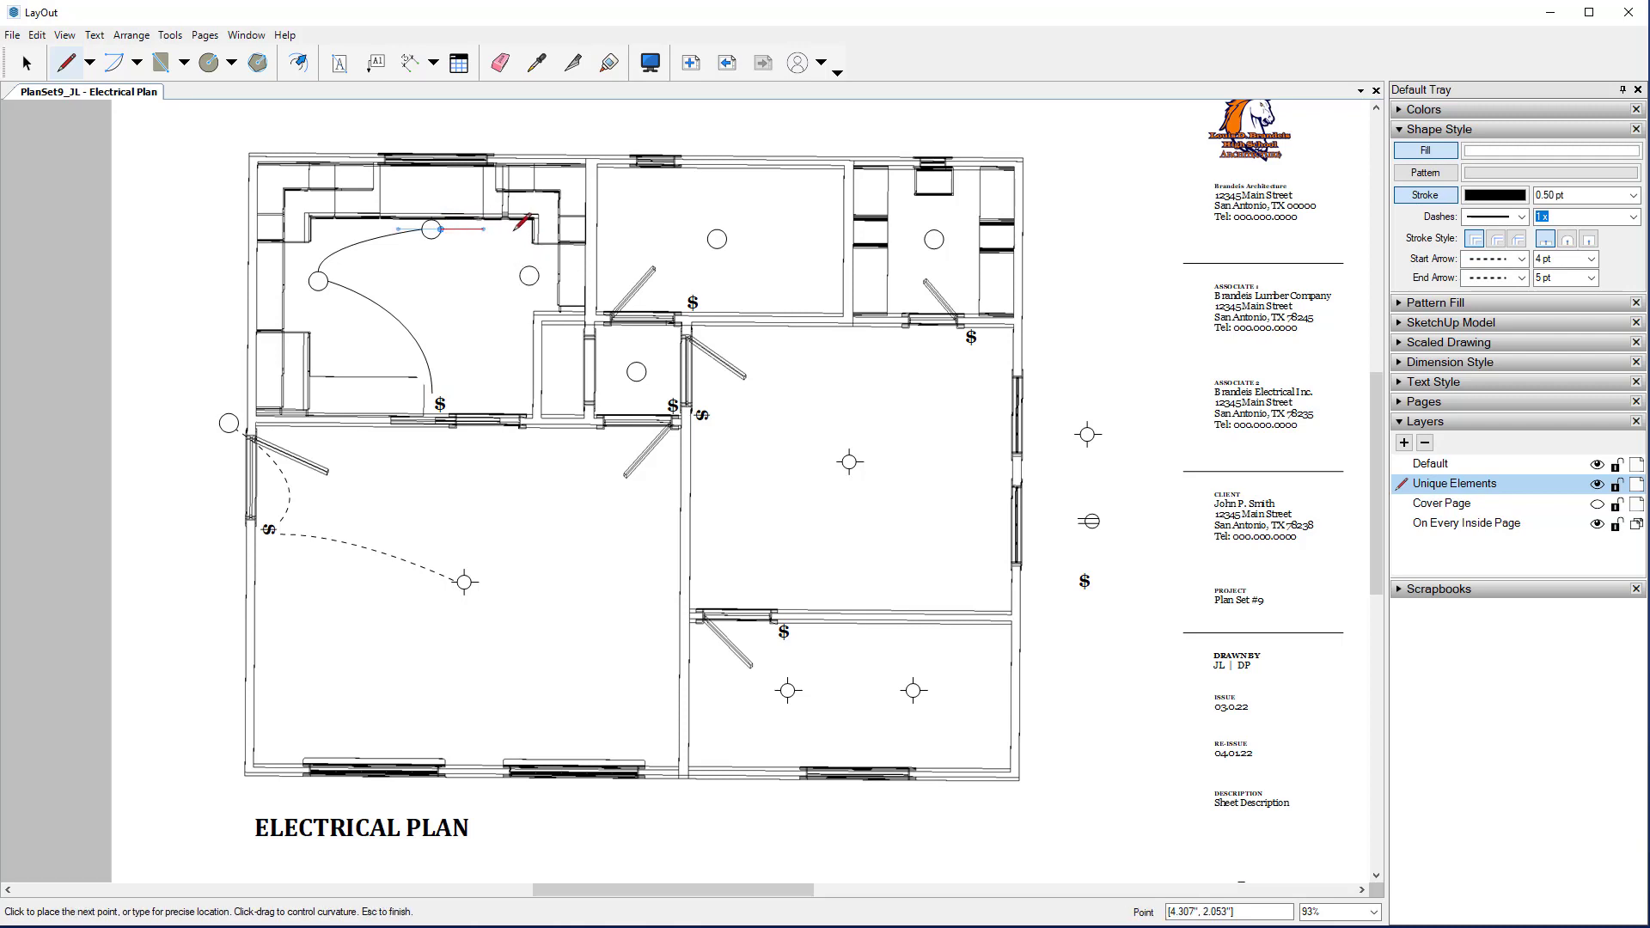
left_click(515, 229)
left_click_drag(524, 230, 526, 229)
left_click_drag(526, 227, 533, 232)
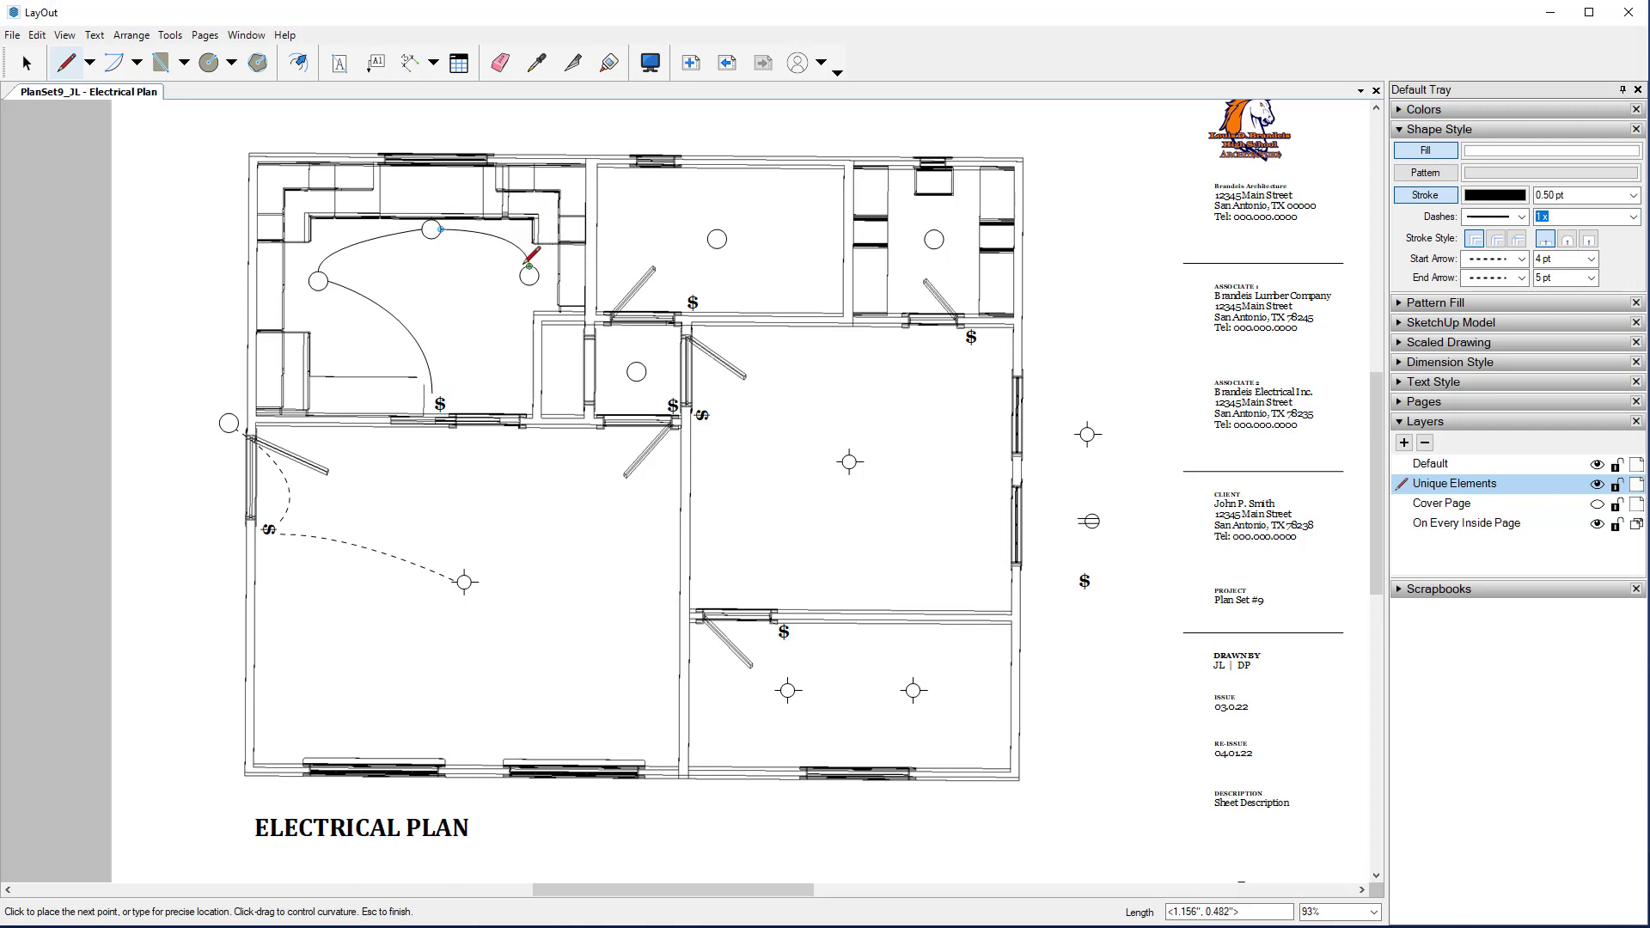
left_click_drag(530, 266, 495, 257)
key("Escape")
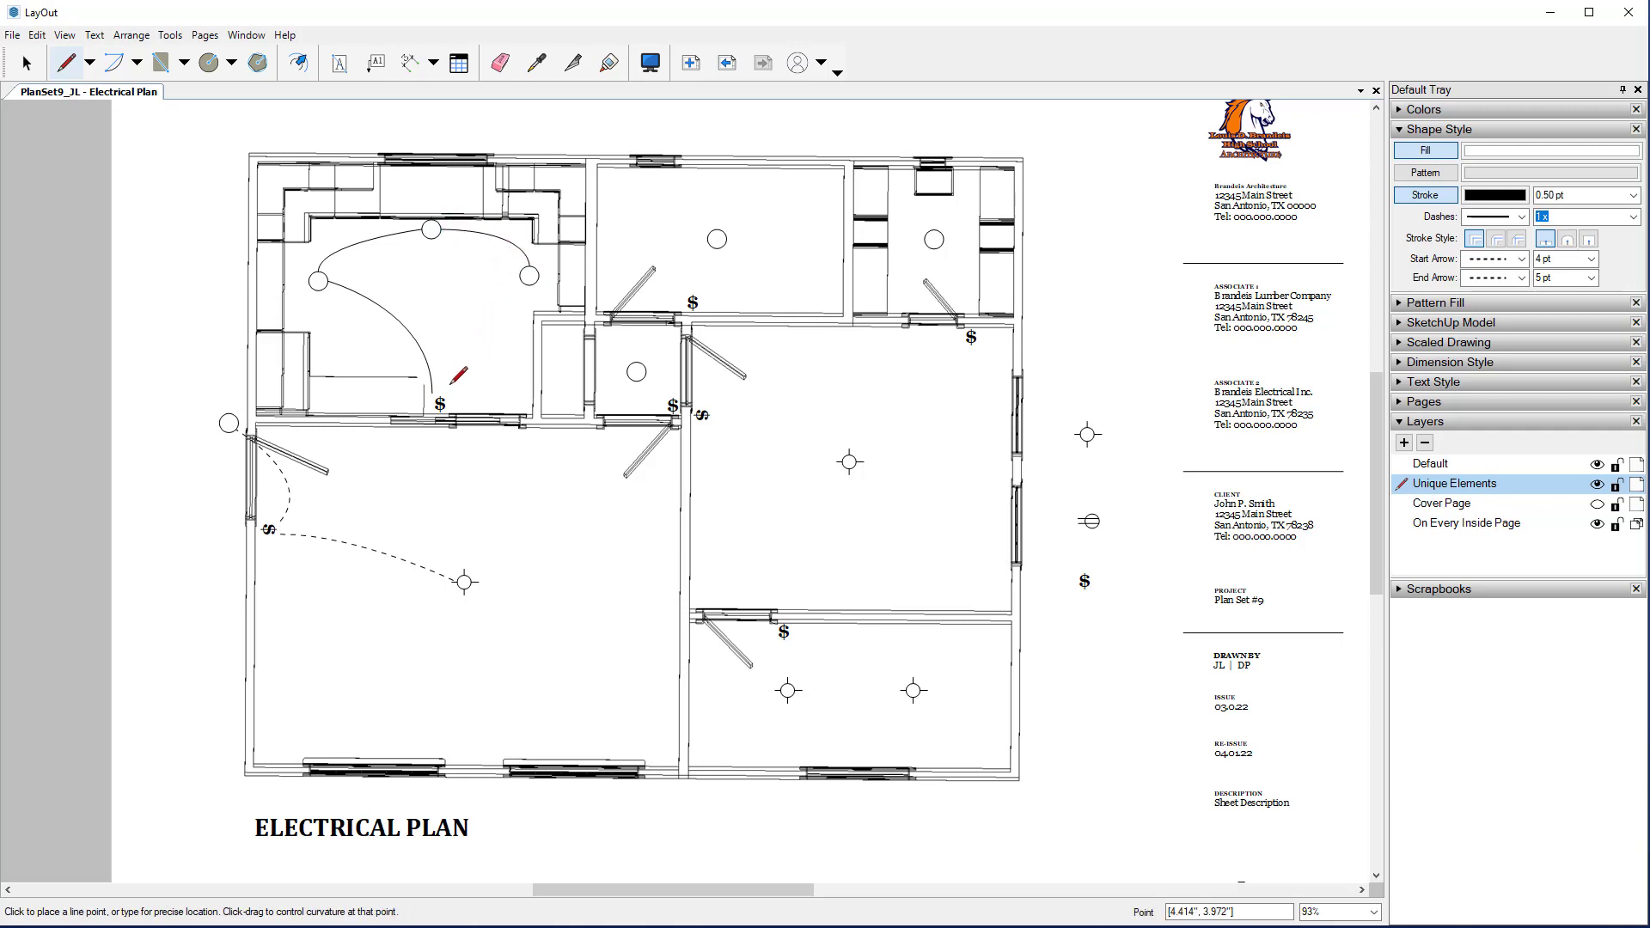
Step: Remove the fill from the three curved wires and give them a short-dash pattern
left_click(25, 63)
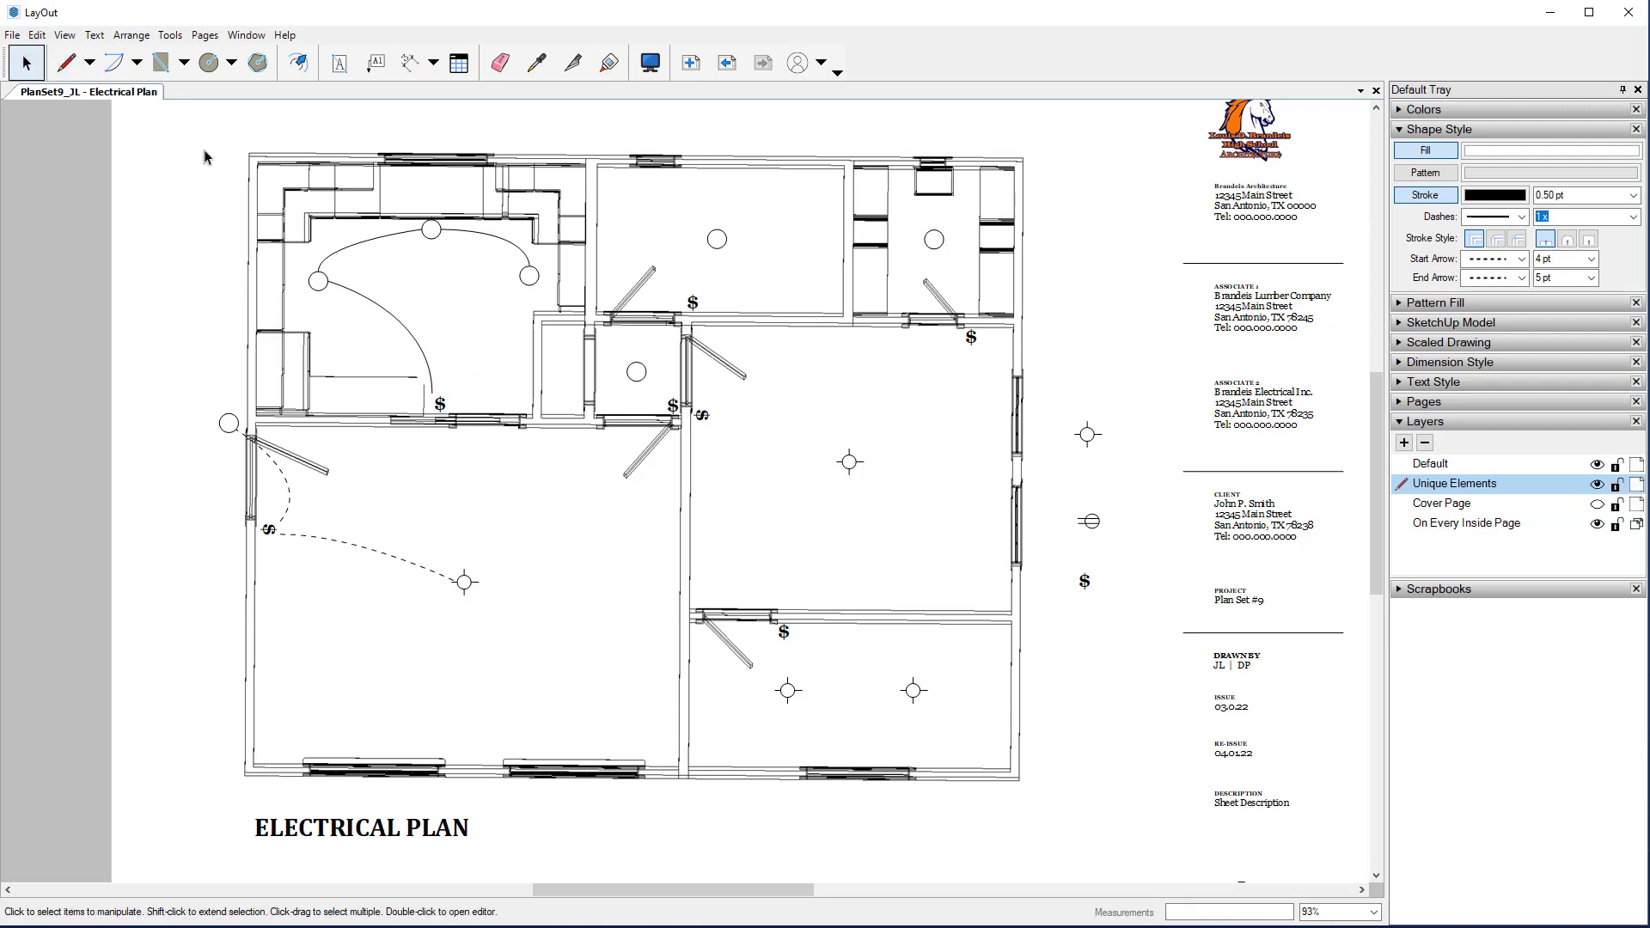
left_click(376, 312)
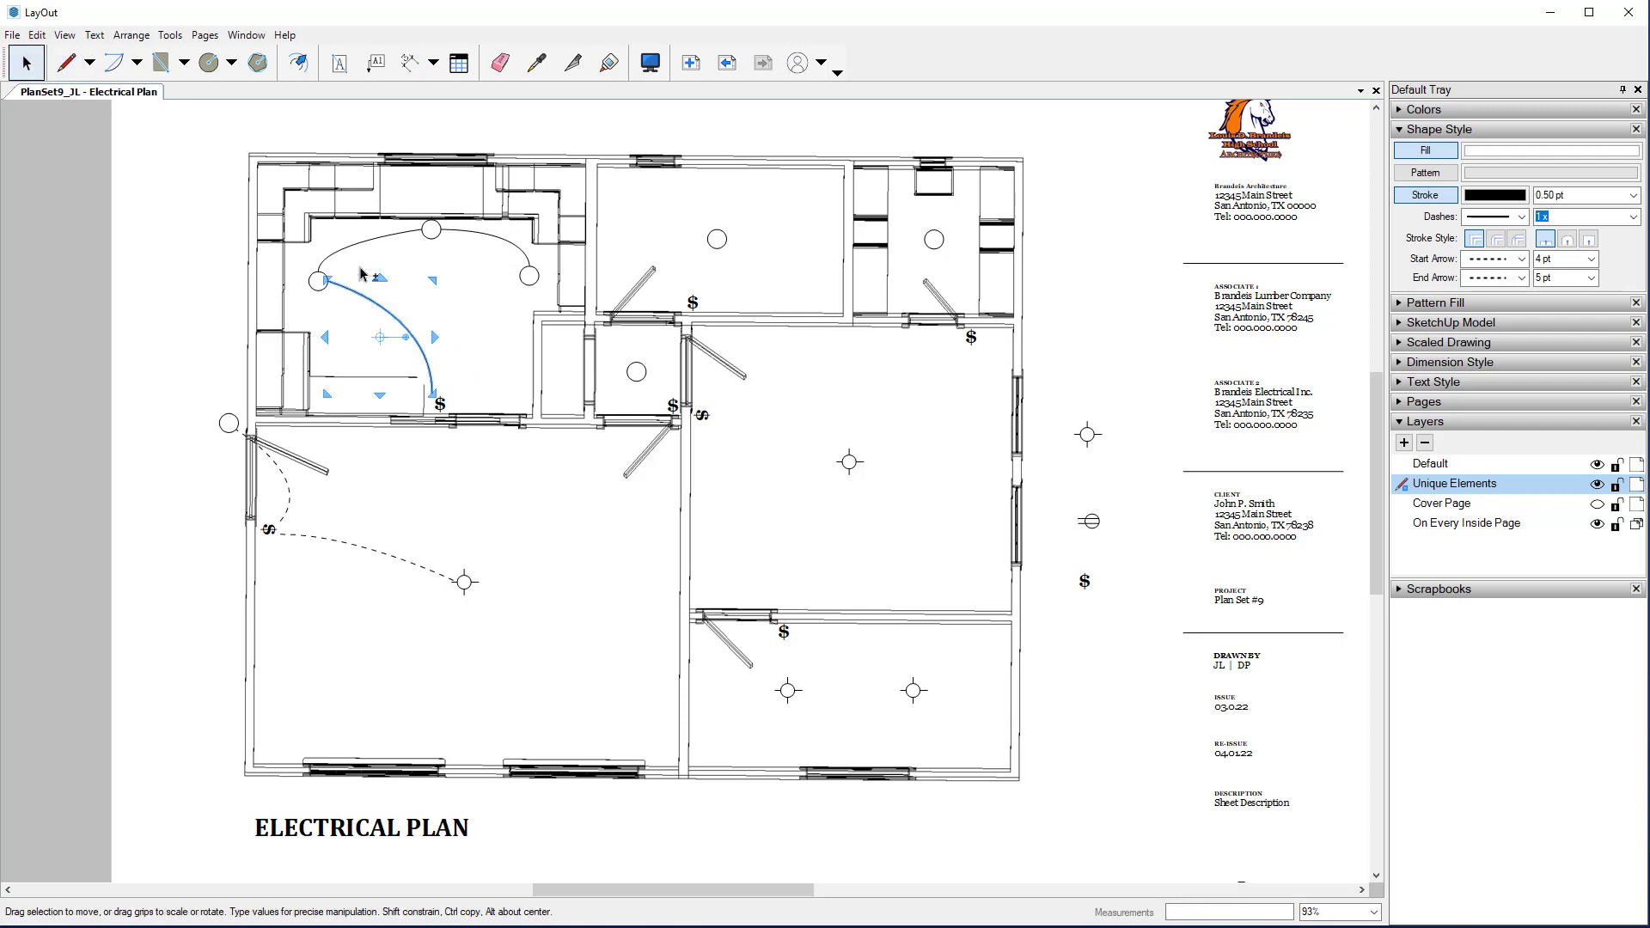
left_click(391, 240, "shift")
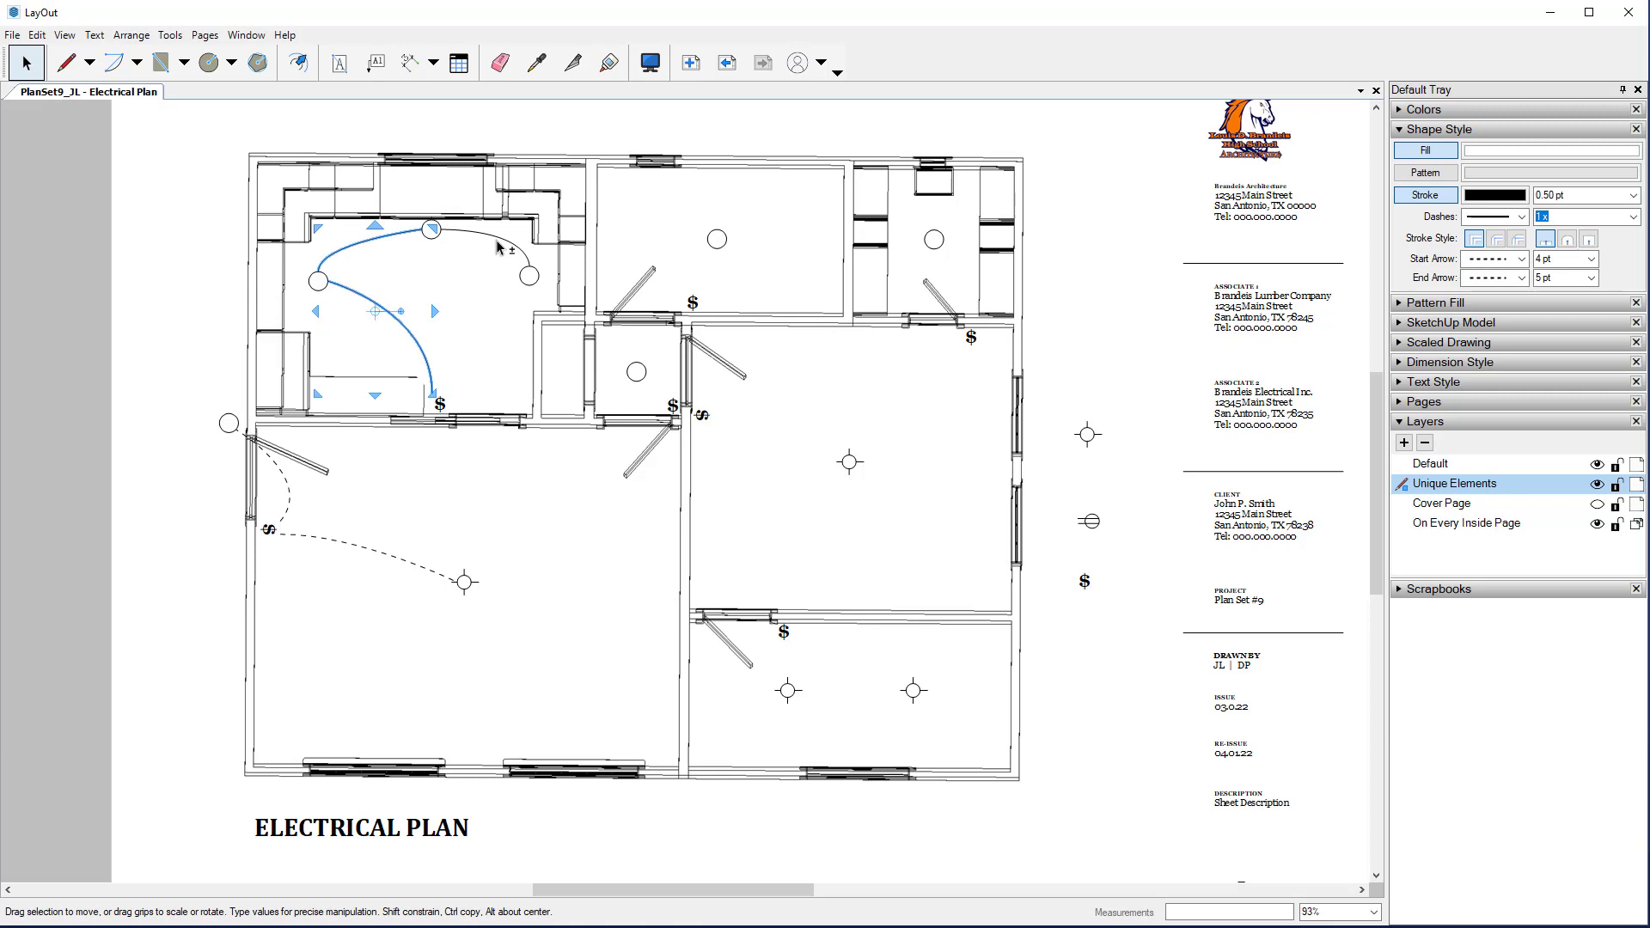
left_click(503, 247, "shift")
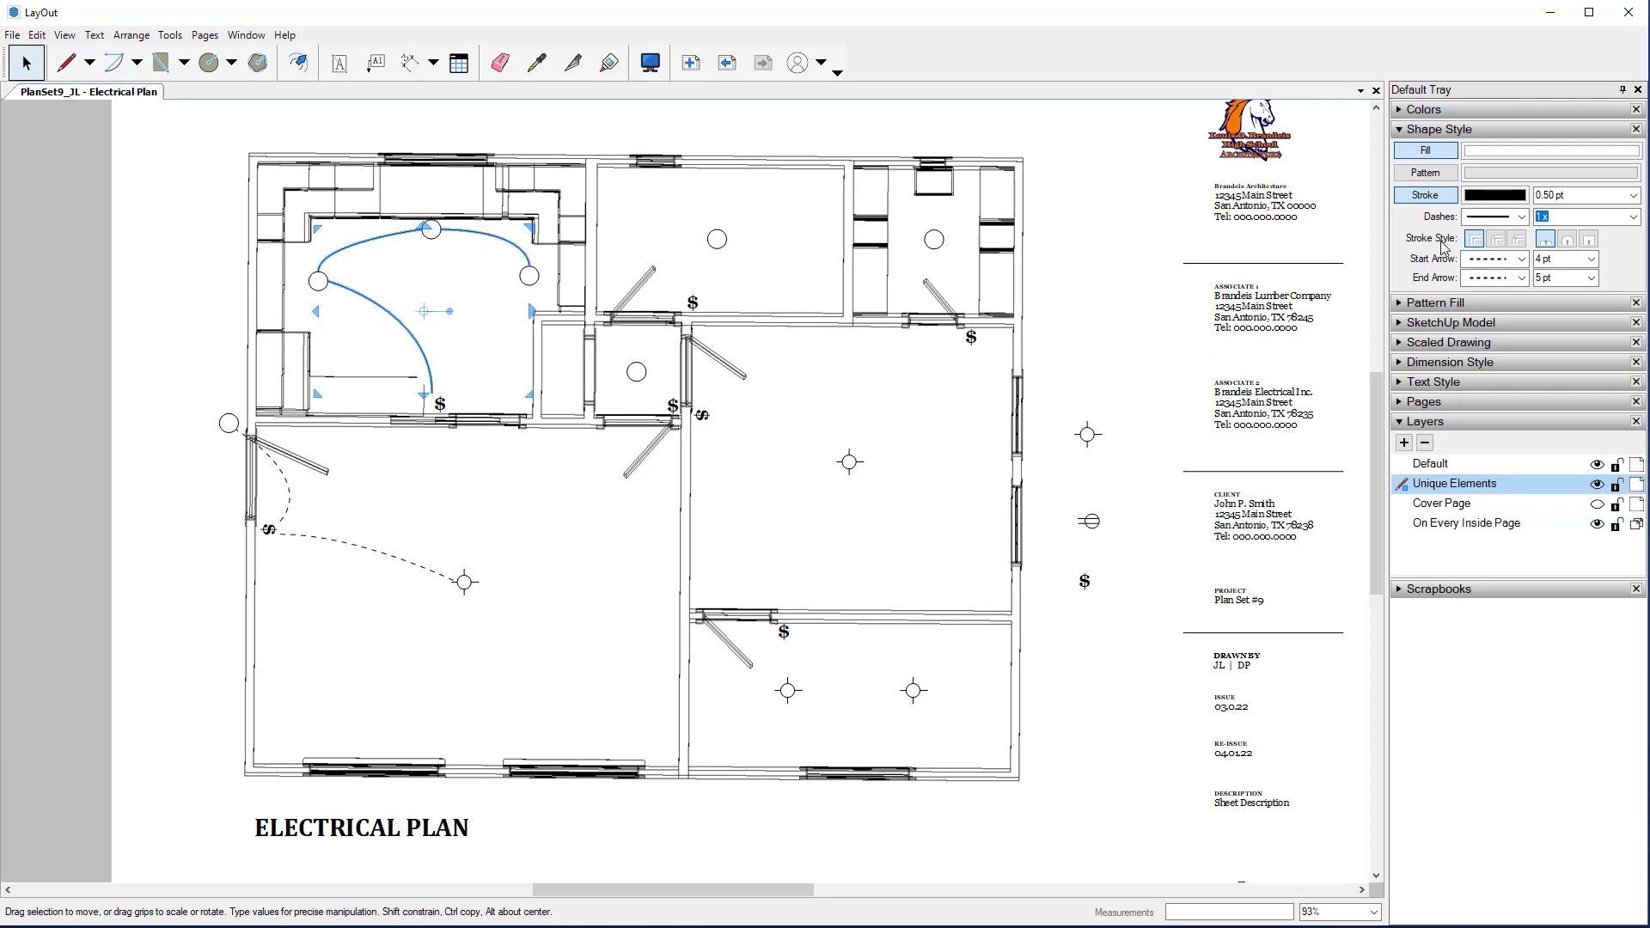
left_click(1452, 158)
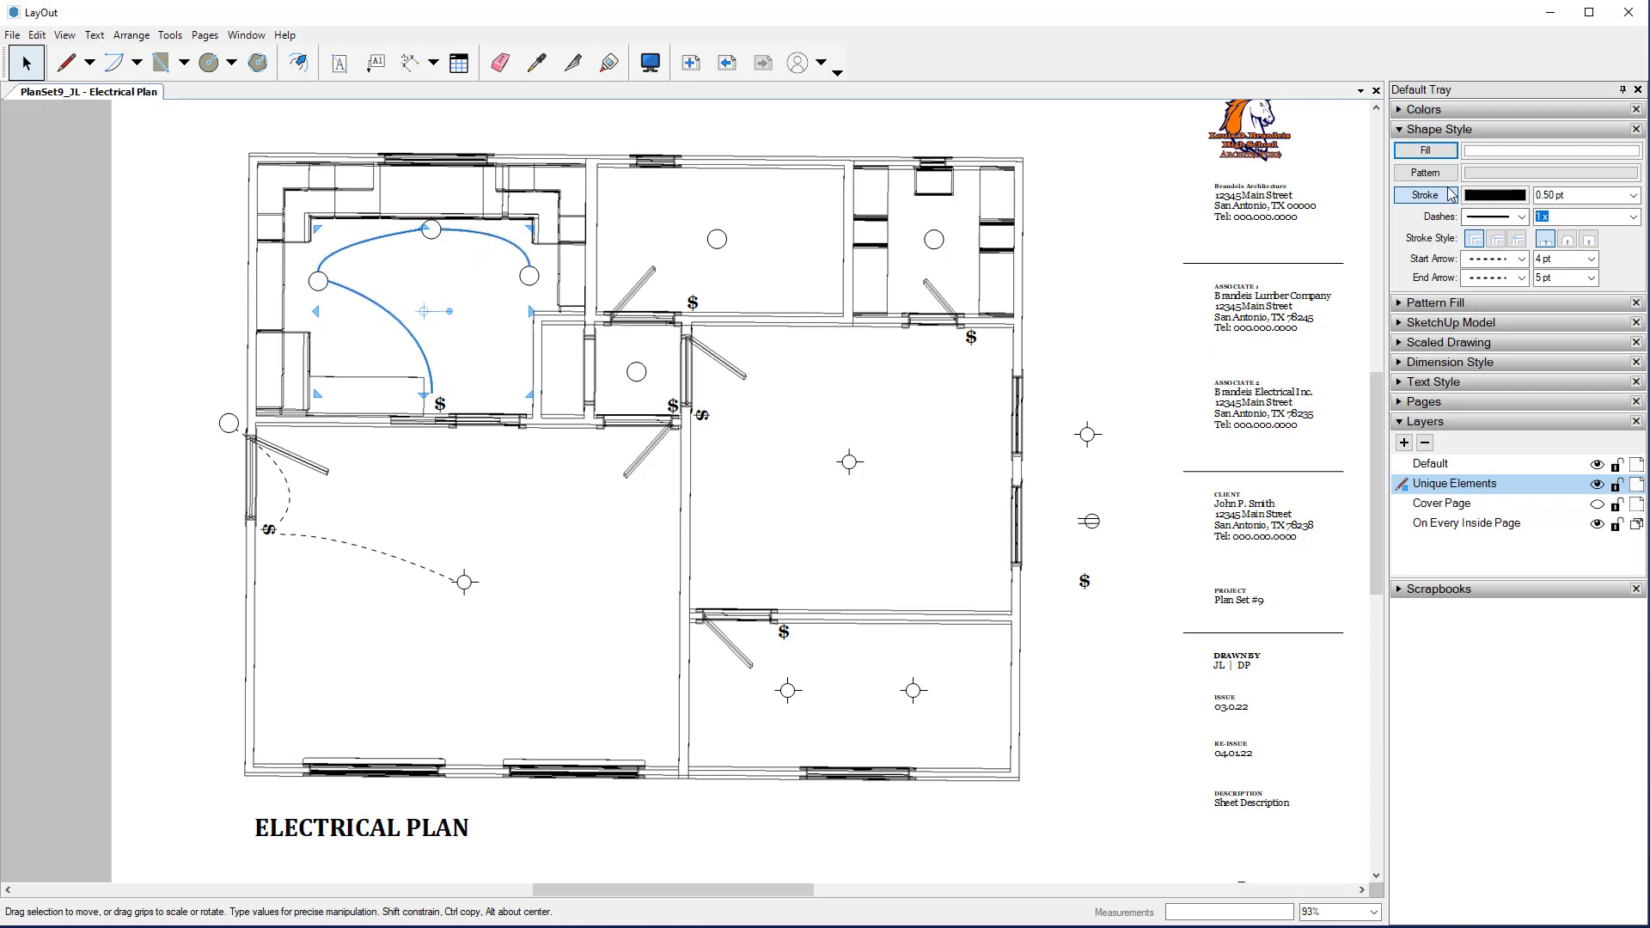
left_click(1519, 217)
left_click(1495, 255)
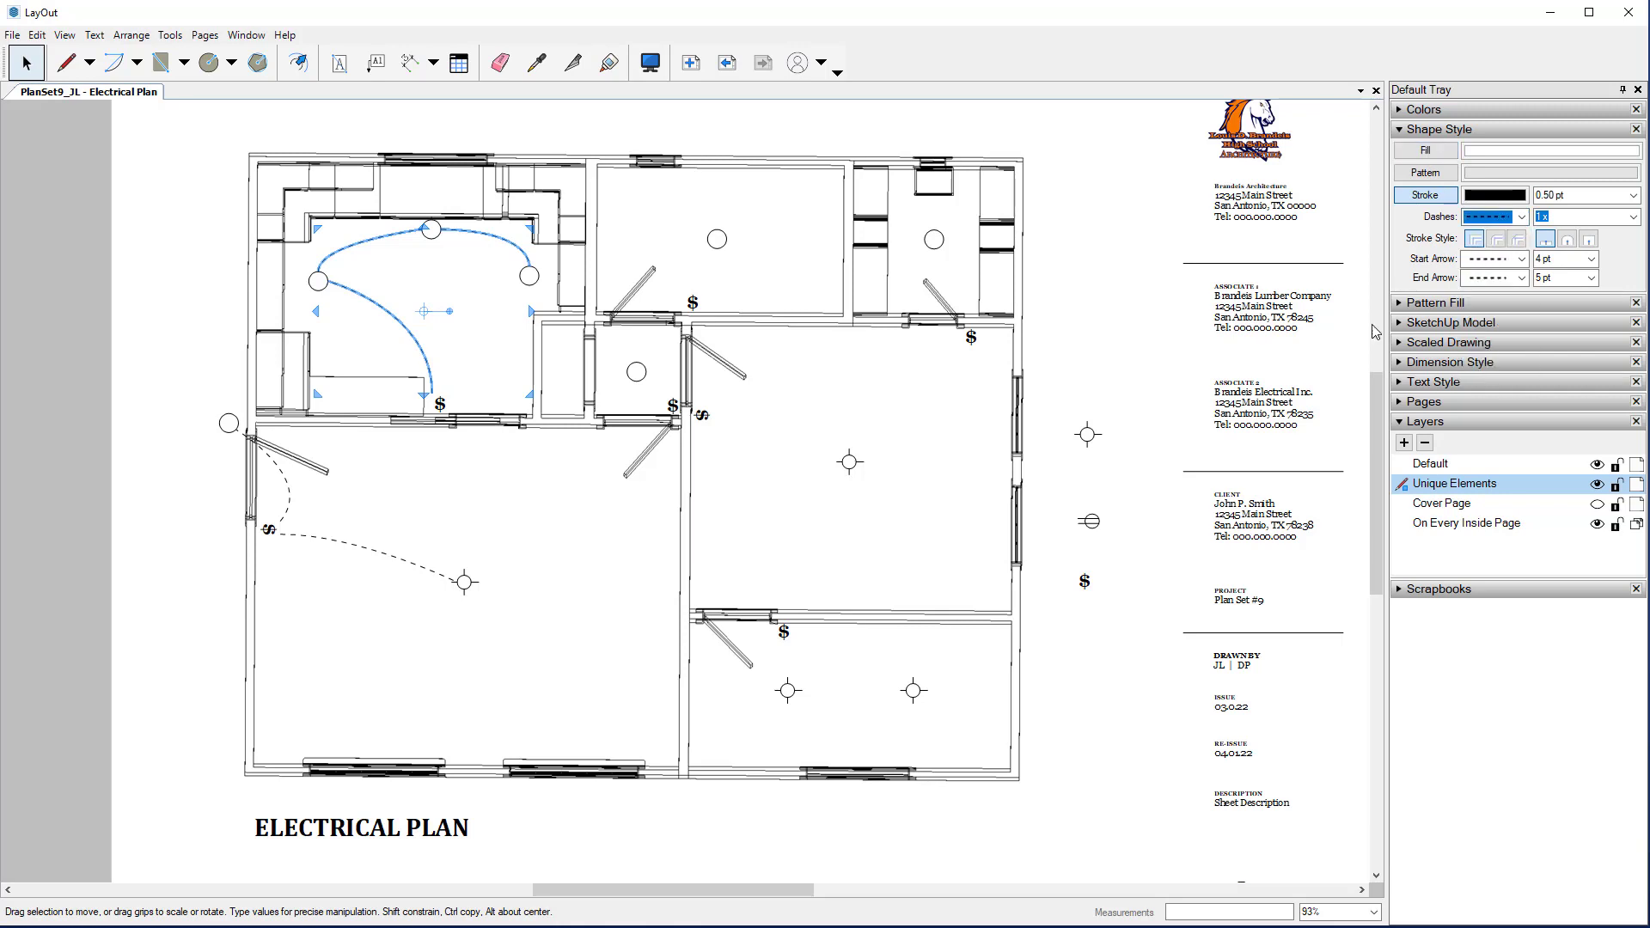
left_click(668, 623)
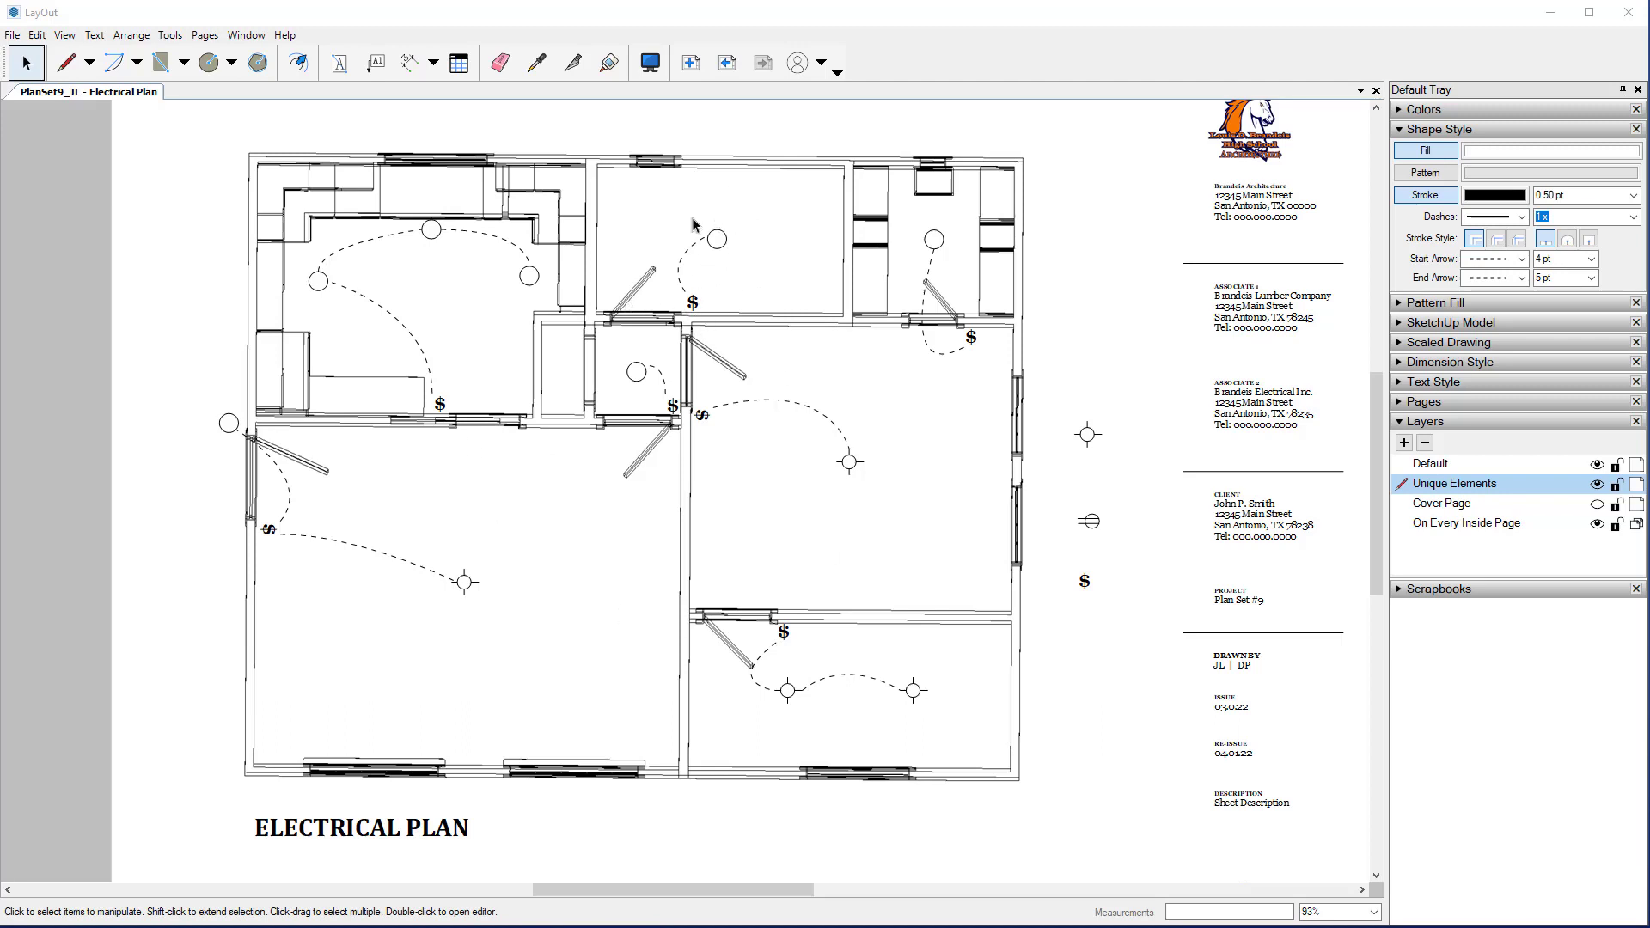
left_click(1083, 522)
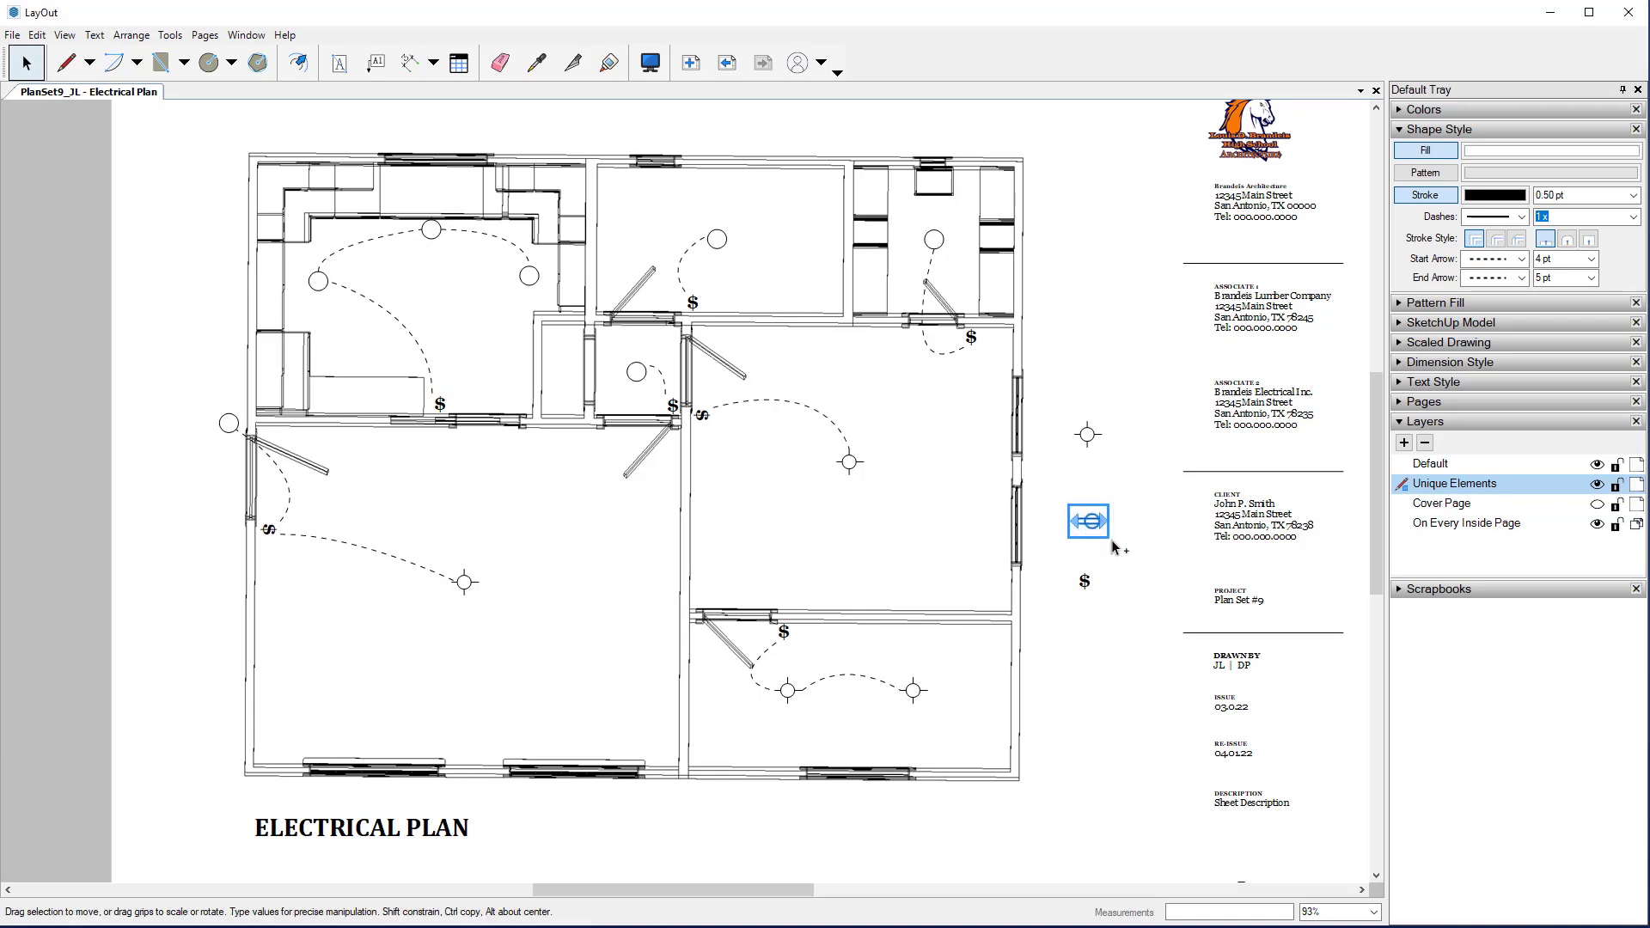
Step: Copy the receptacle symbol below a wall on the plan and rotate it 90°
left_click(1107, 492)
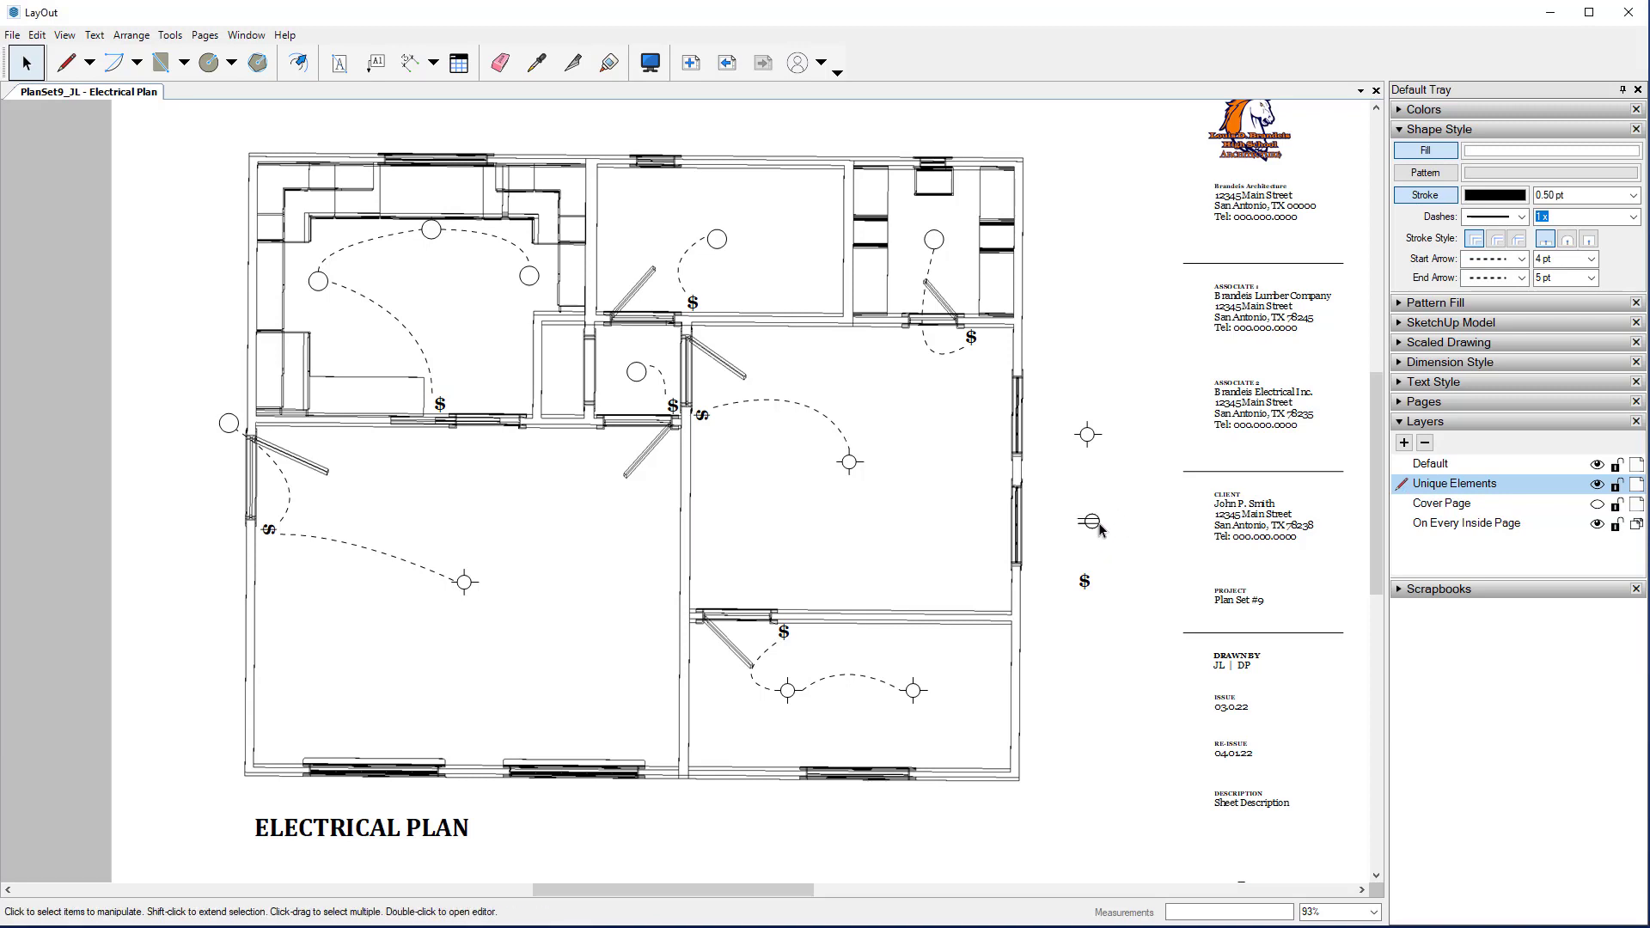
left_click_drag(1099, 524, 385, 446)
scroll(384, 455, "up", 6)
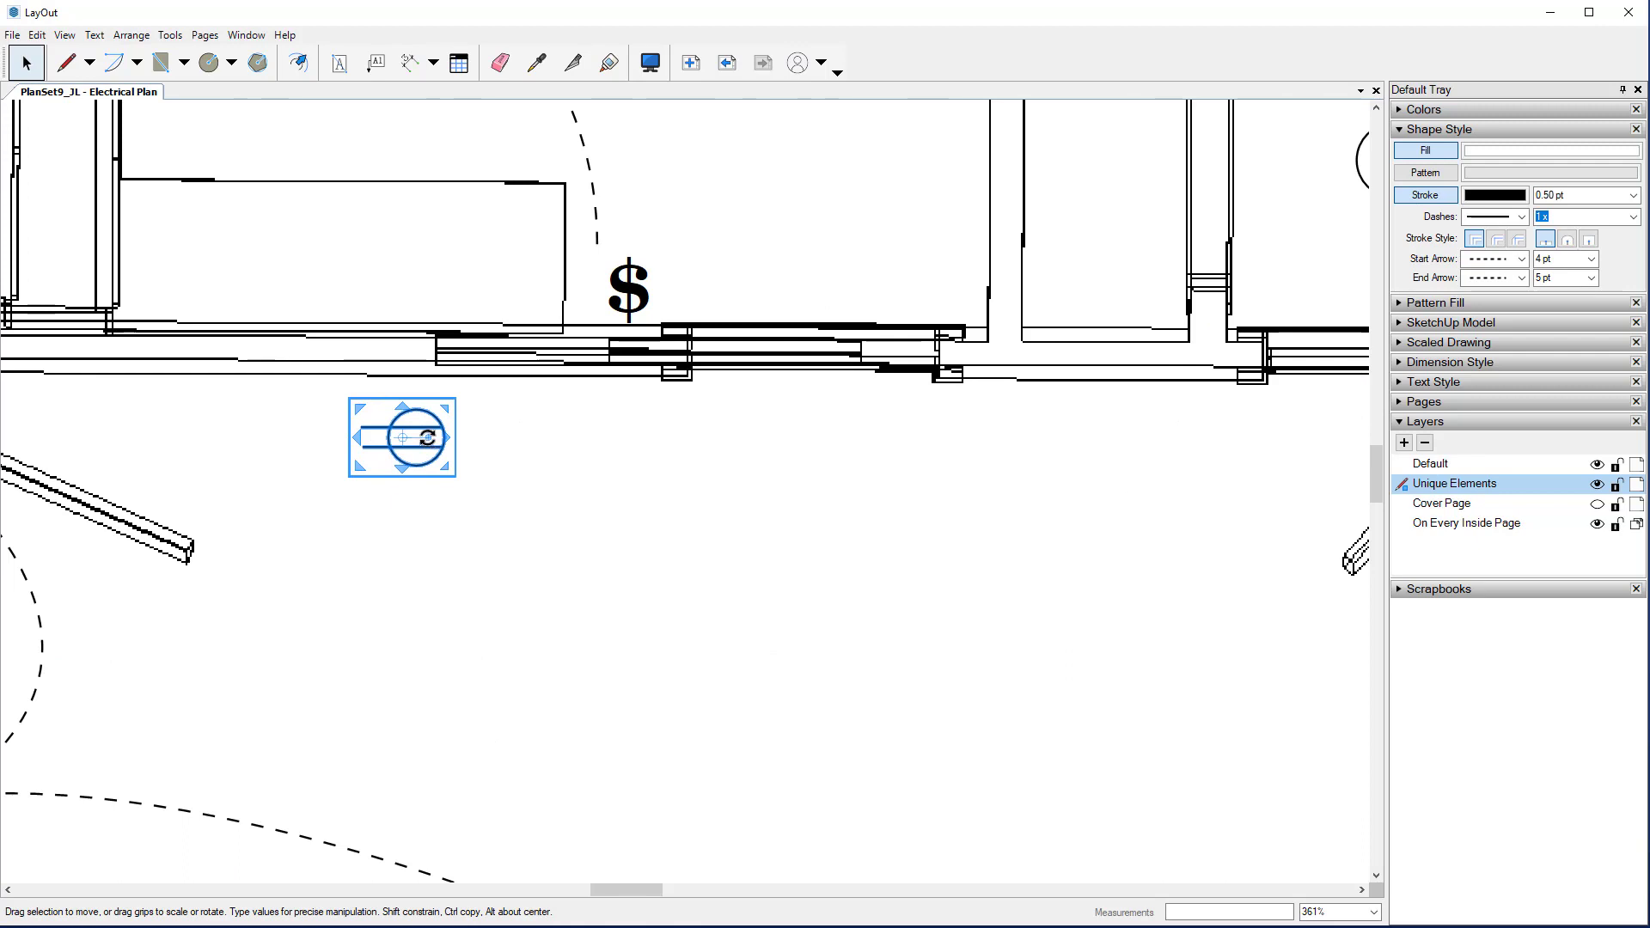
left_click_drag(427, 438, 400, 466)
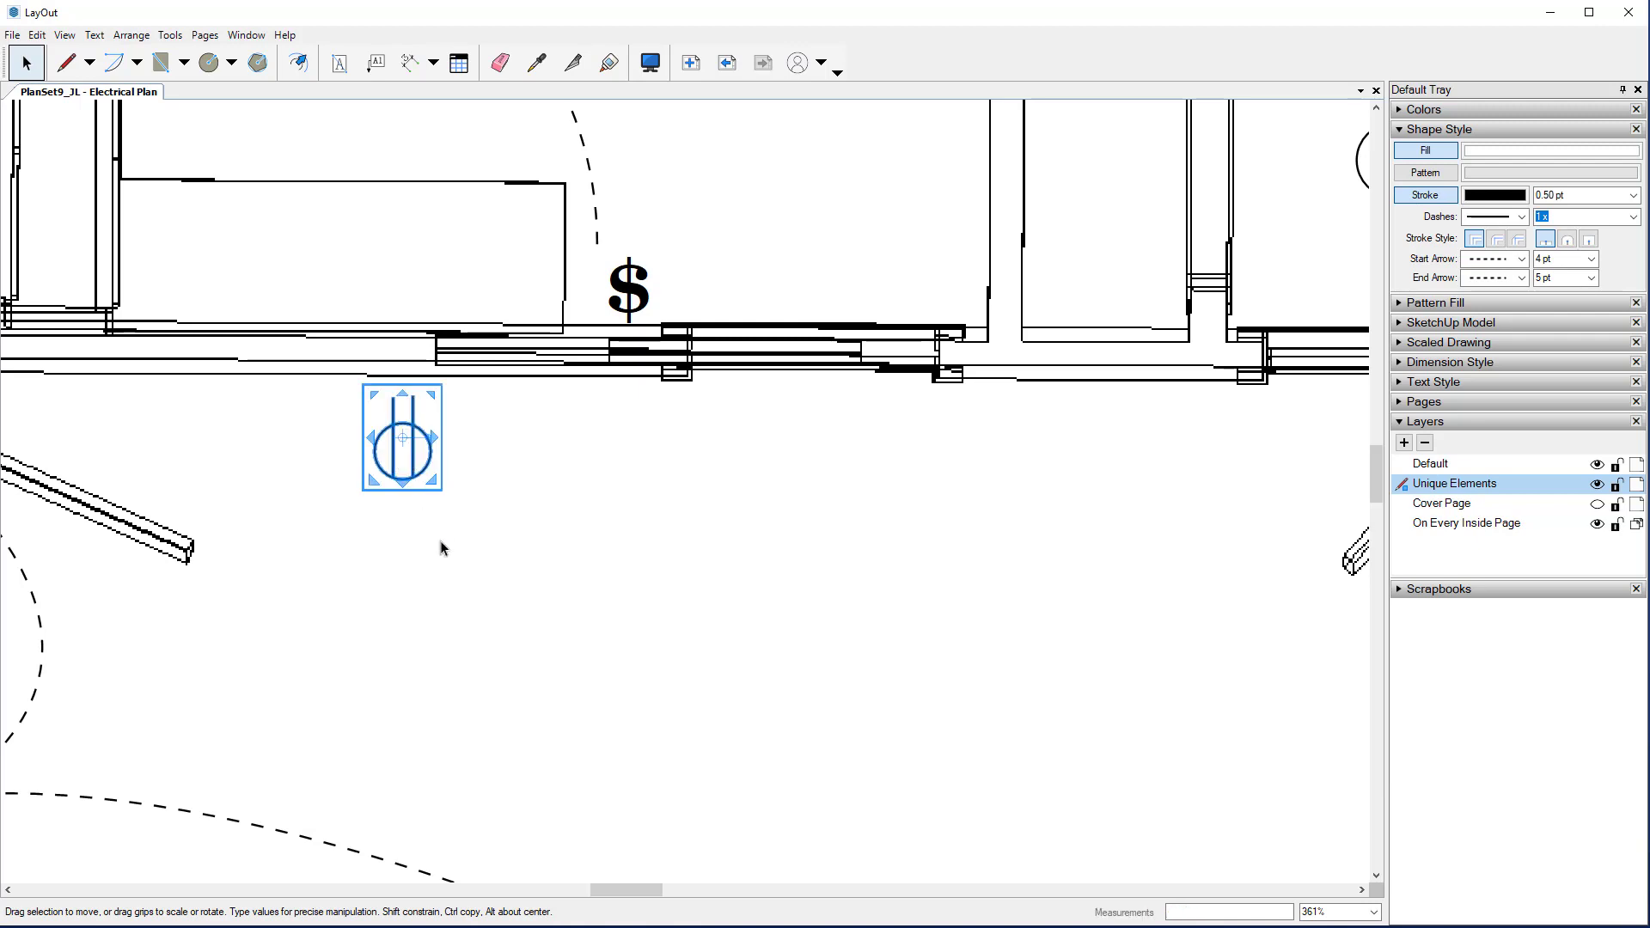
left_click(441, 547)
left_click(396, 478)
Step: Place a second receptacle copy along the same wall, shifted further left
left_click_drag(403, 461, 1273, 440)
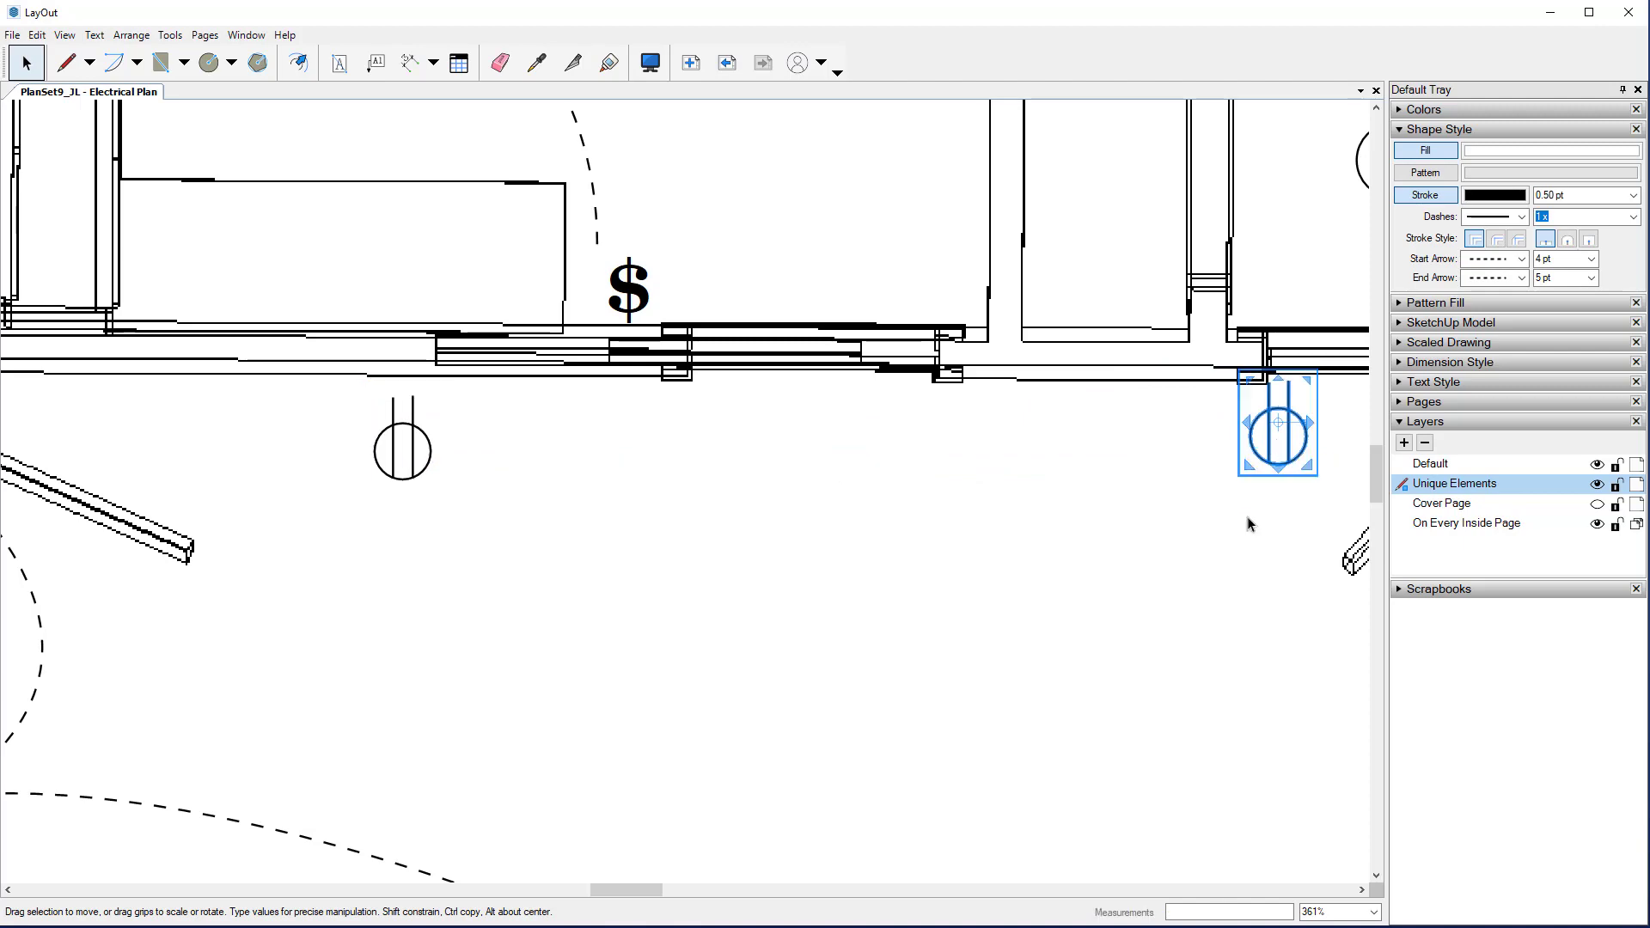
middle_click_drag(1252, 519, 686, 528)
left_click_drag(722, 512, 549, 512)
scroll(530, 579, "down", 3)
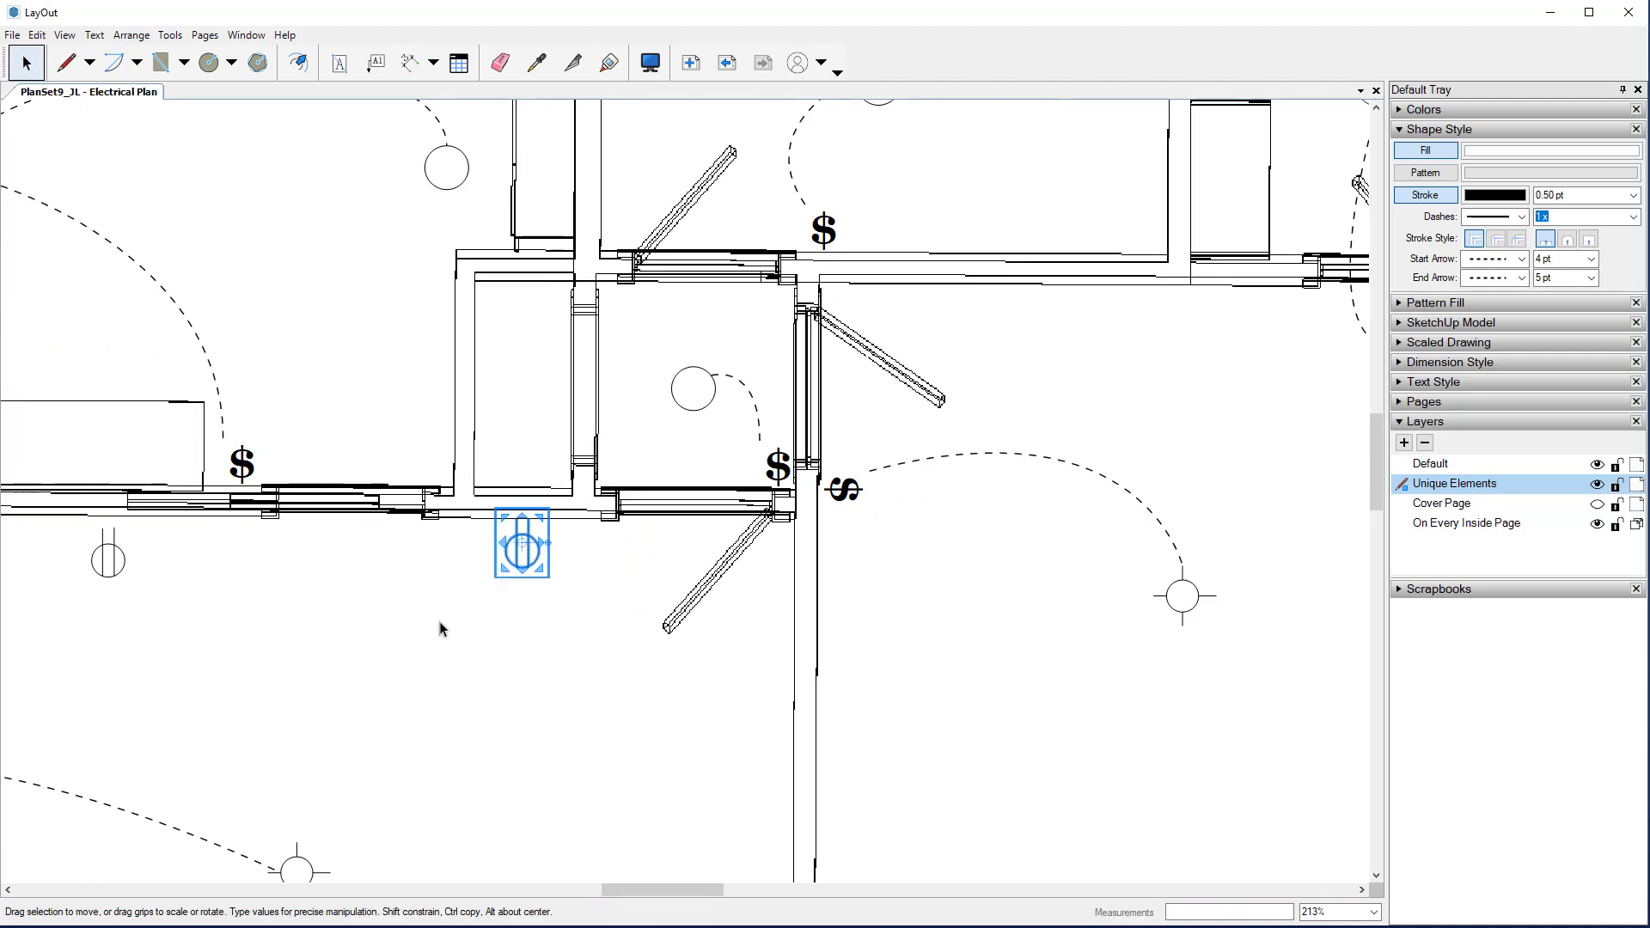
scroll(483, 584, "down", 2)
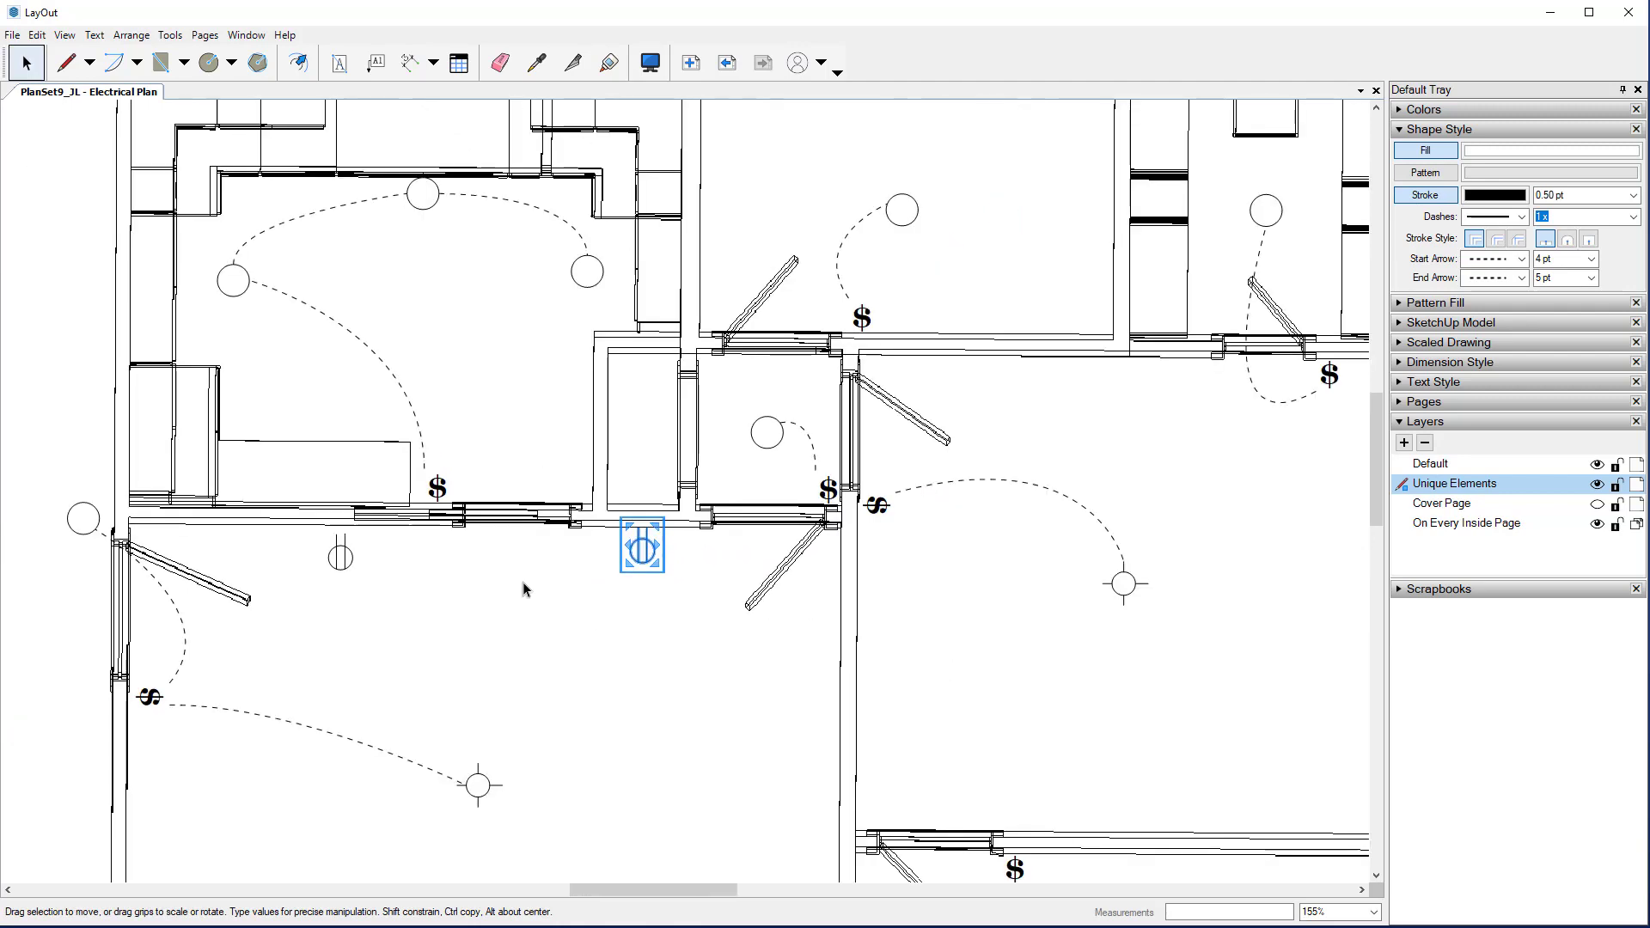
mouse_move(523, 590)
middle_mouse_down()
mouse_move(431, 596)
mouse_move(364, 643)
middle_mouse_up()
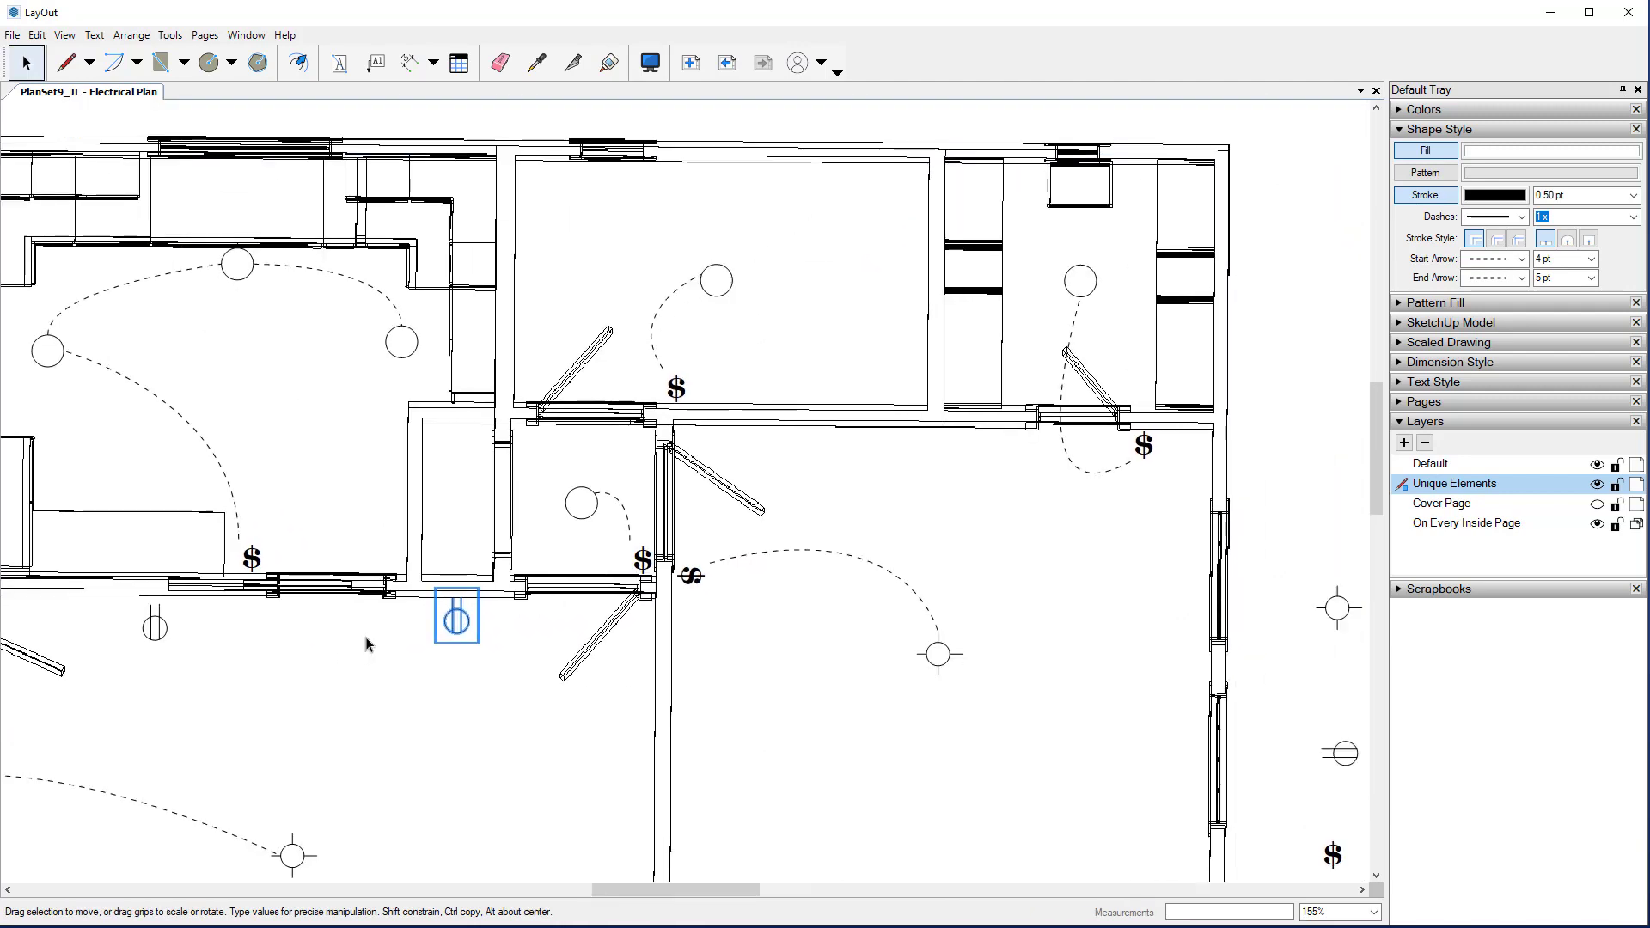
Step: Add receptacle copies on the right room's top wall and in the bottom-right room
left_click(447, 640)
left_click_drag(464, 618, 881, 446)
scroll(675, 640, "down", 3)
scroll(687, 638, "down", 2)
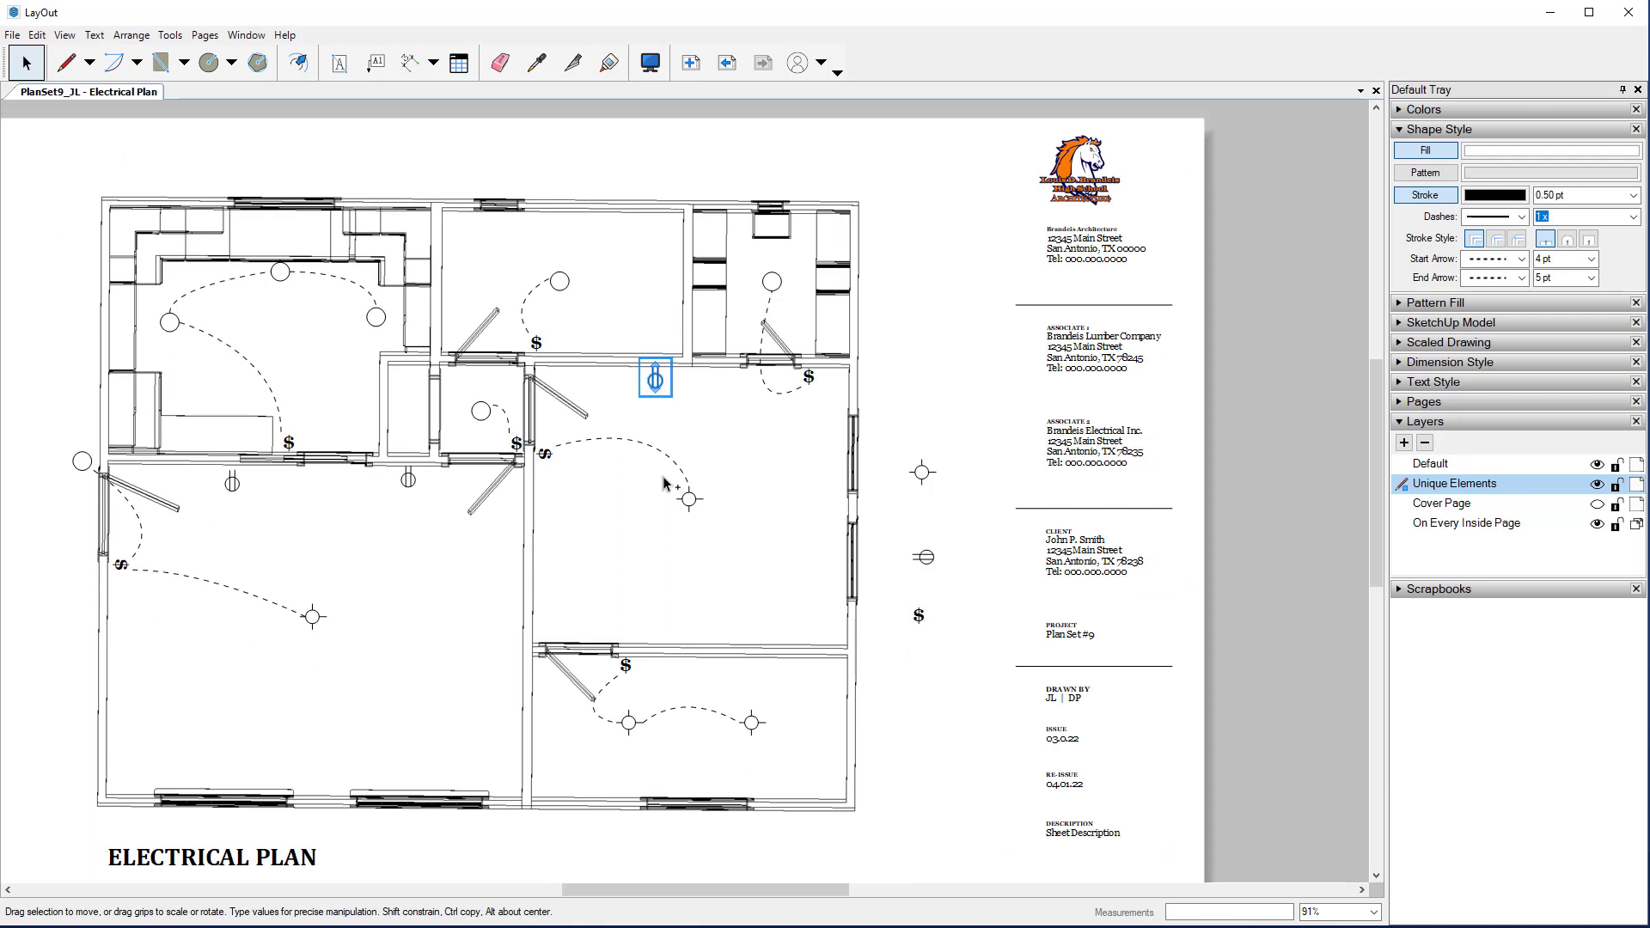
left_click_drag(654, 382, 715, 685)
Step: Move the bottom-right room's receptacle onto the upper middle room's top wall, nudged slightly left
key("Up")
key("Up")
key("Up")
key("Up")
key("Up")
key("Up")
key("Up")
key("Up")
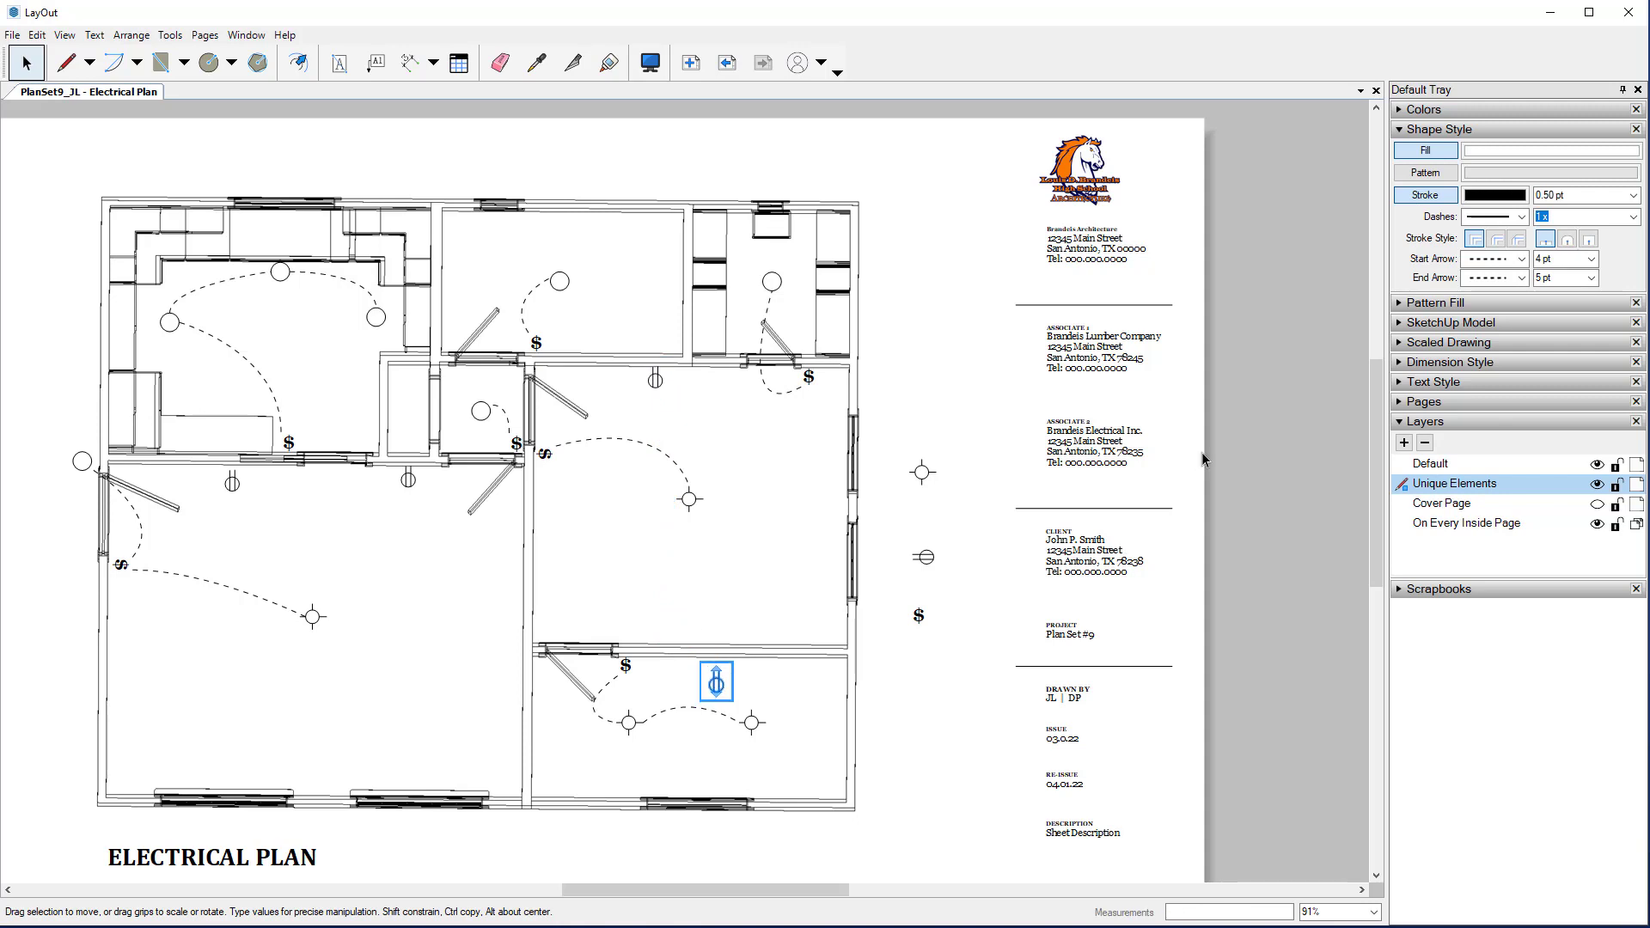
key("Up")
key("Up")
key("Up")
key("Up")
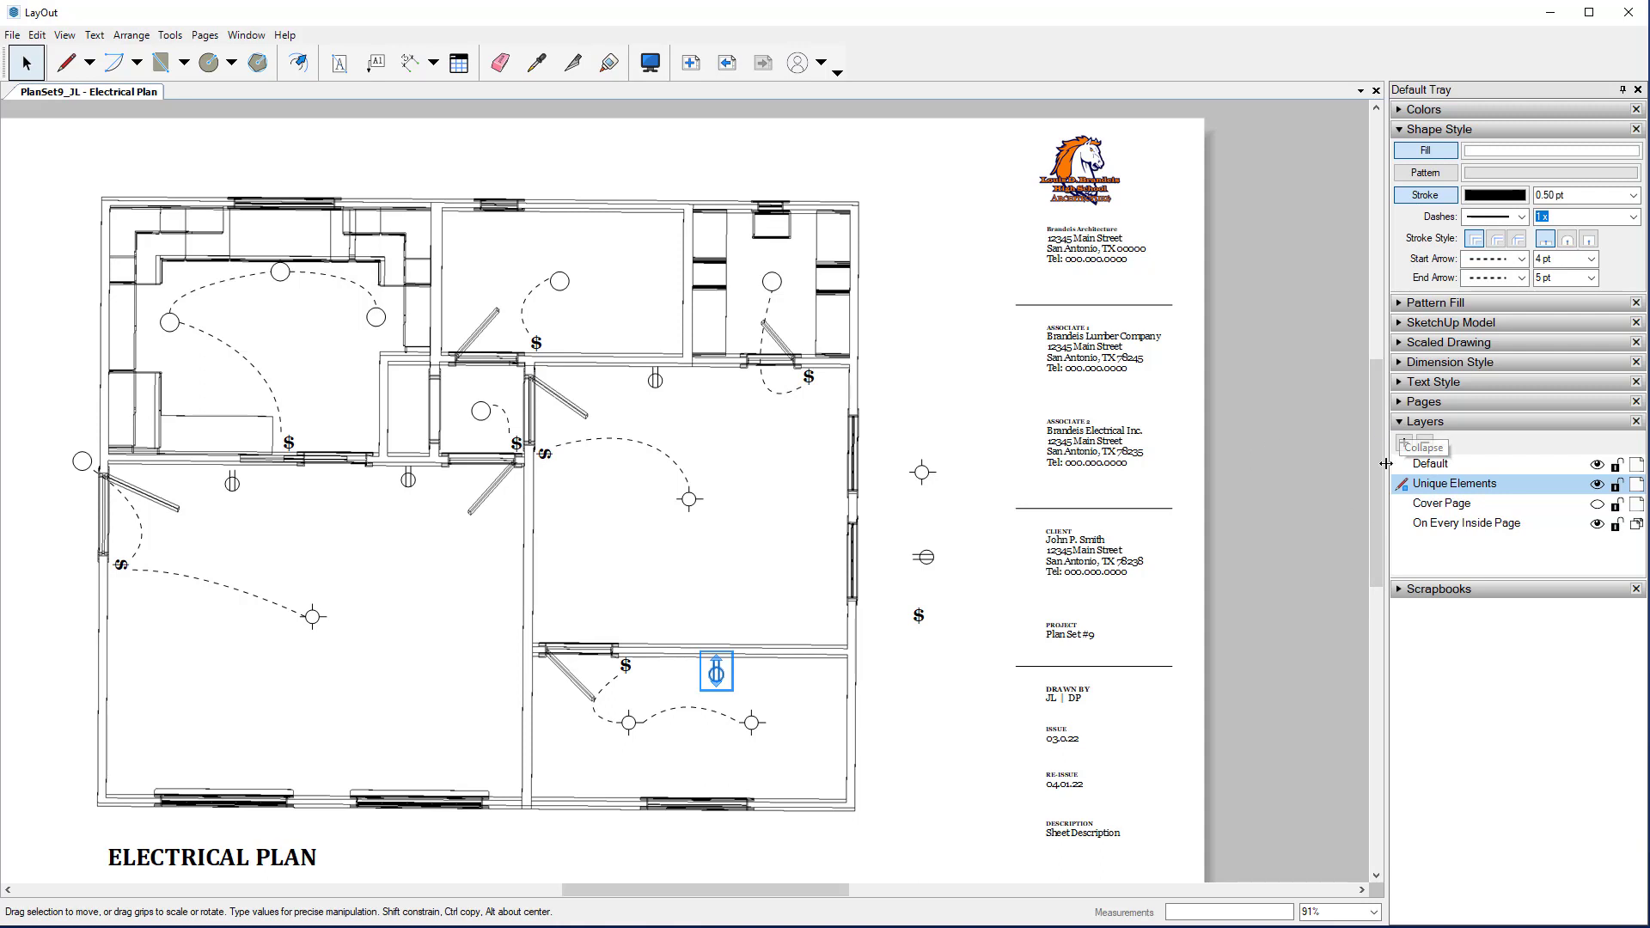
left_click_drag(720, 668, 615, 224)
key("Left")
key("Left")
key("Left")
key("Left")
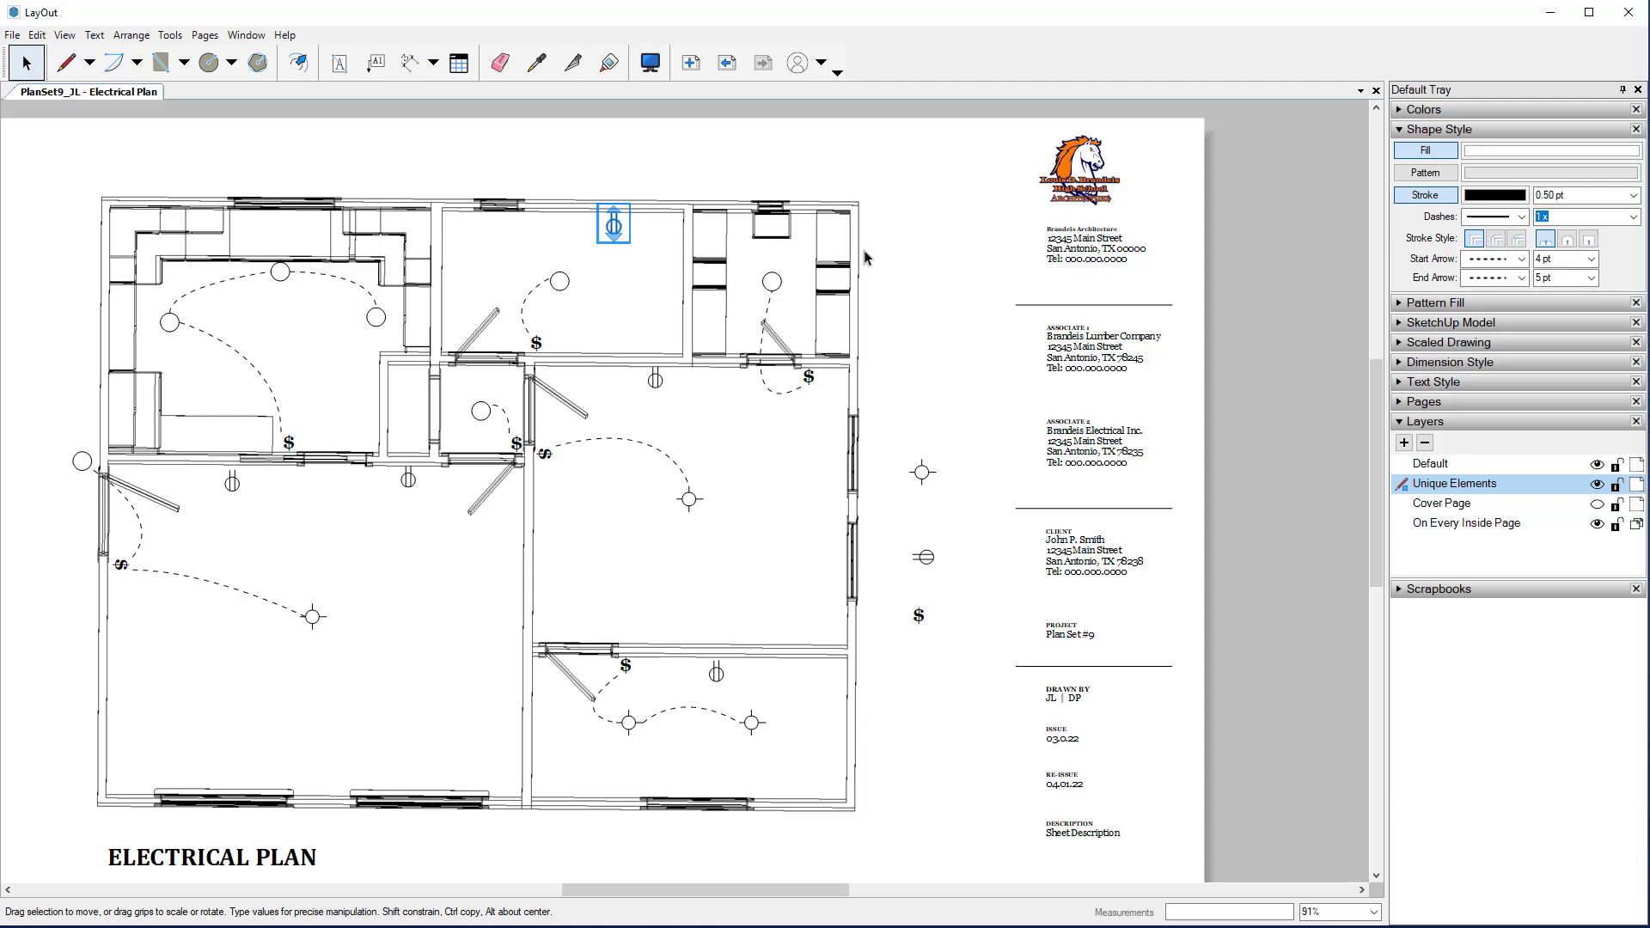
key("Left")
key("Left")
key("Left")
key("Left")
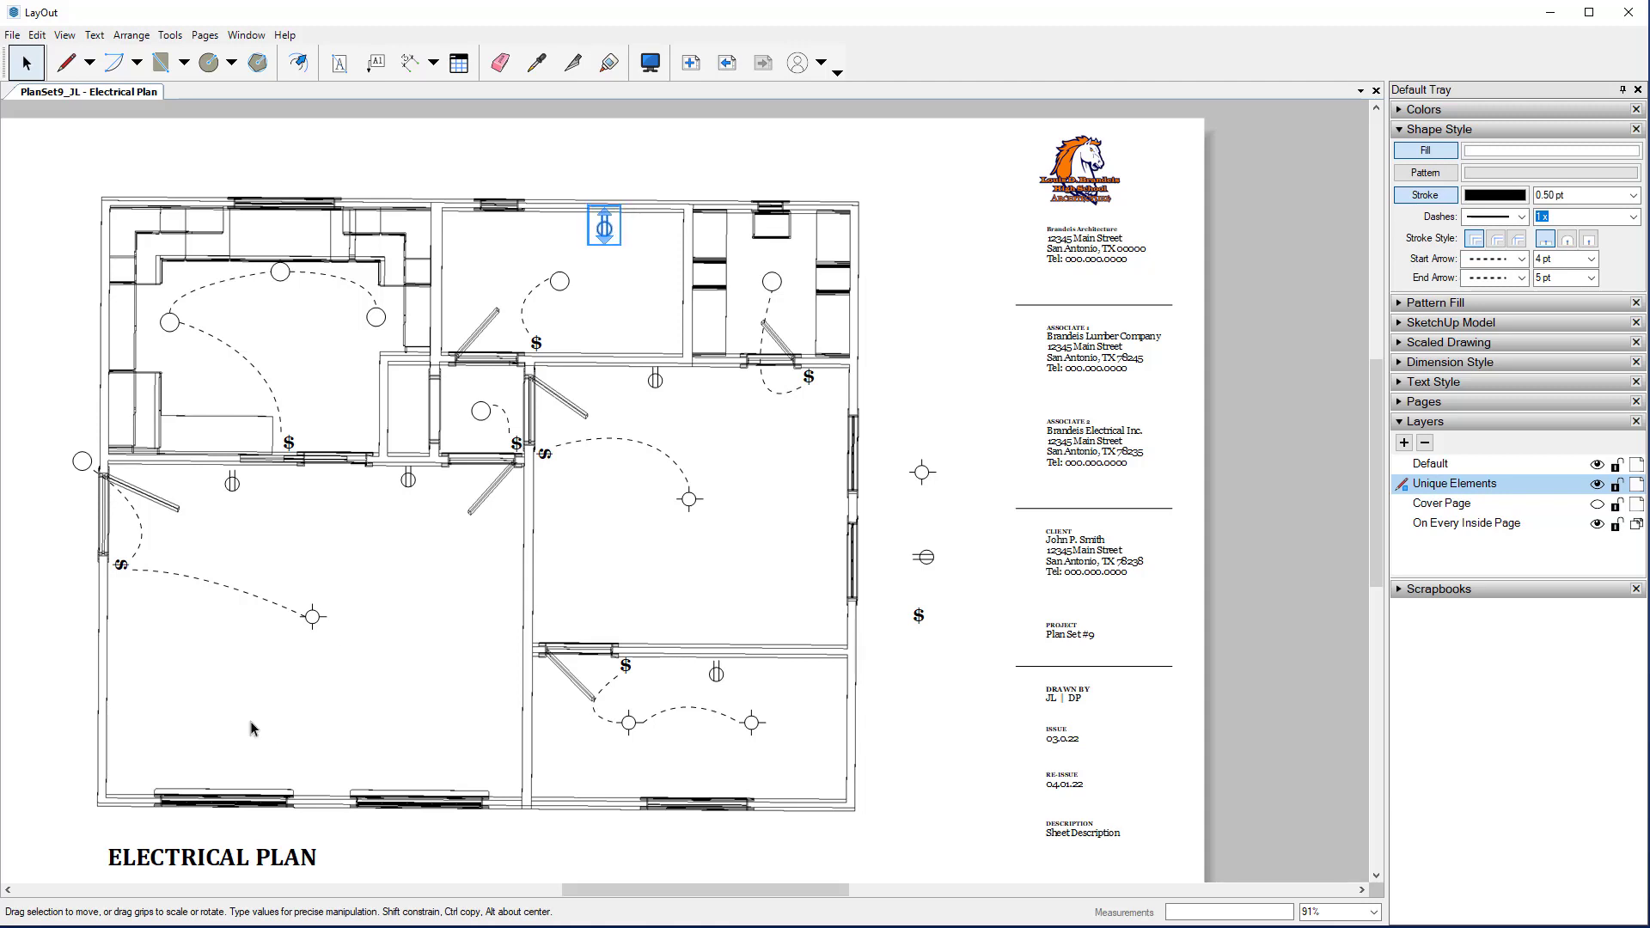
left_click(250, 561)
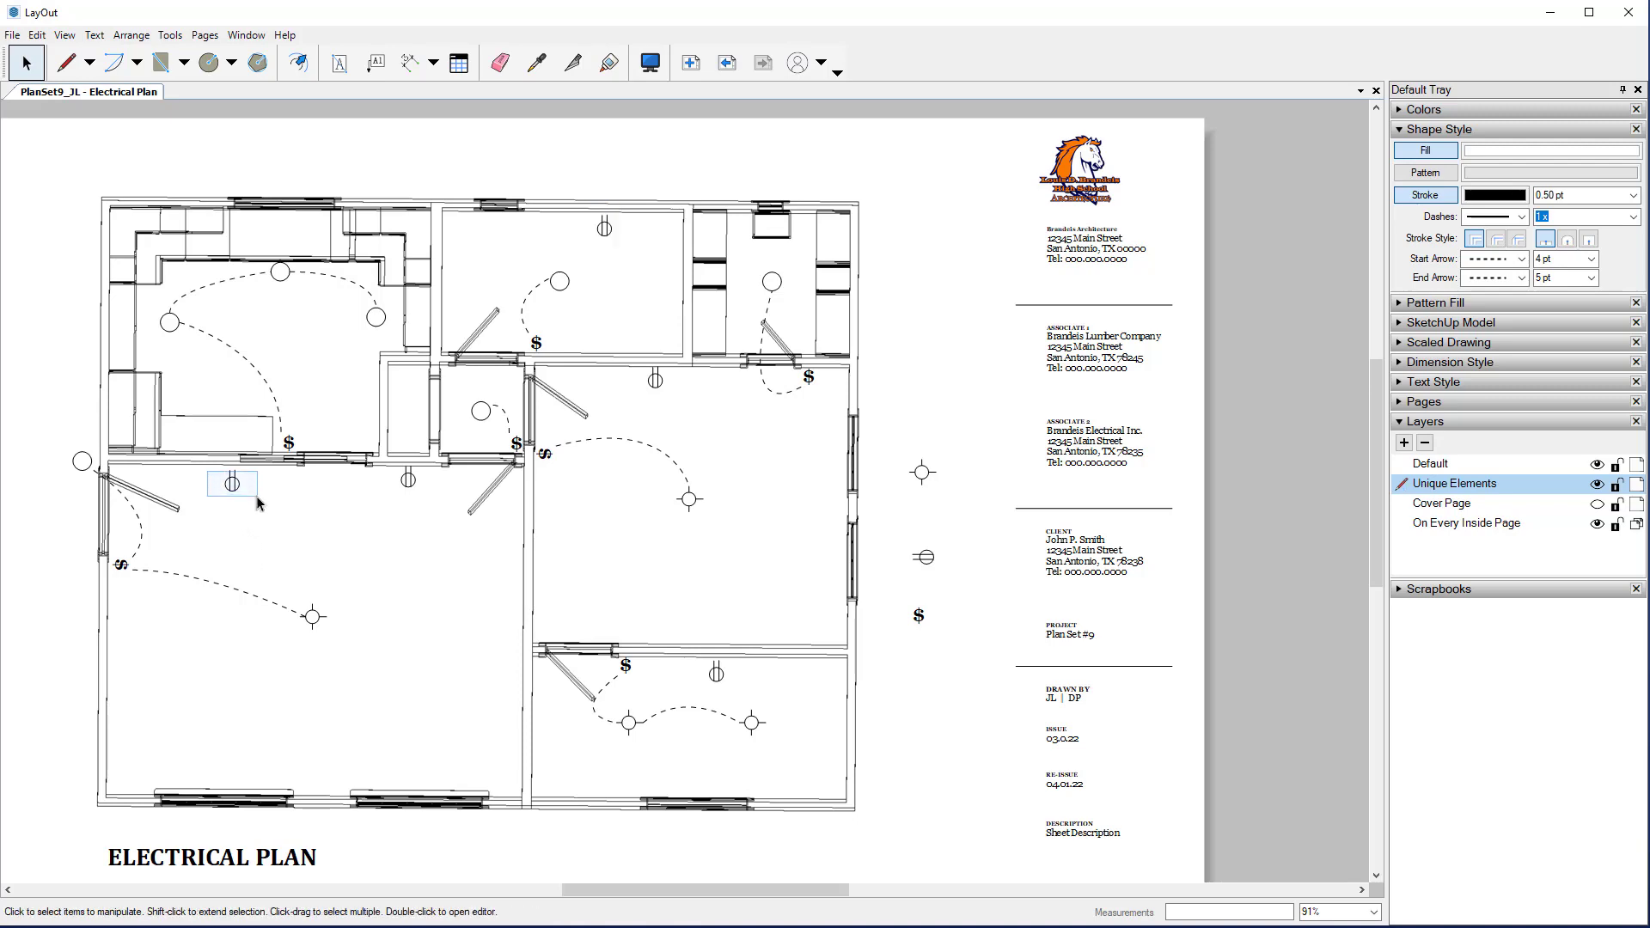
Step: Rotate the receptacle below the kitchen wall by -90°
scroll(213, 469, "up", 3)
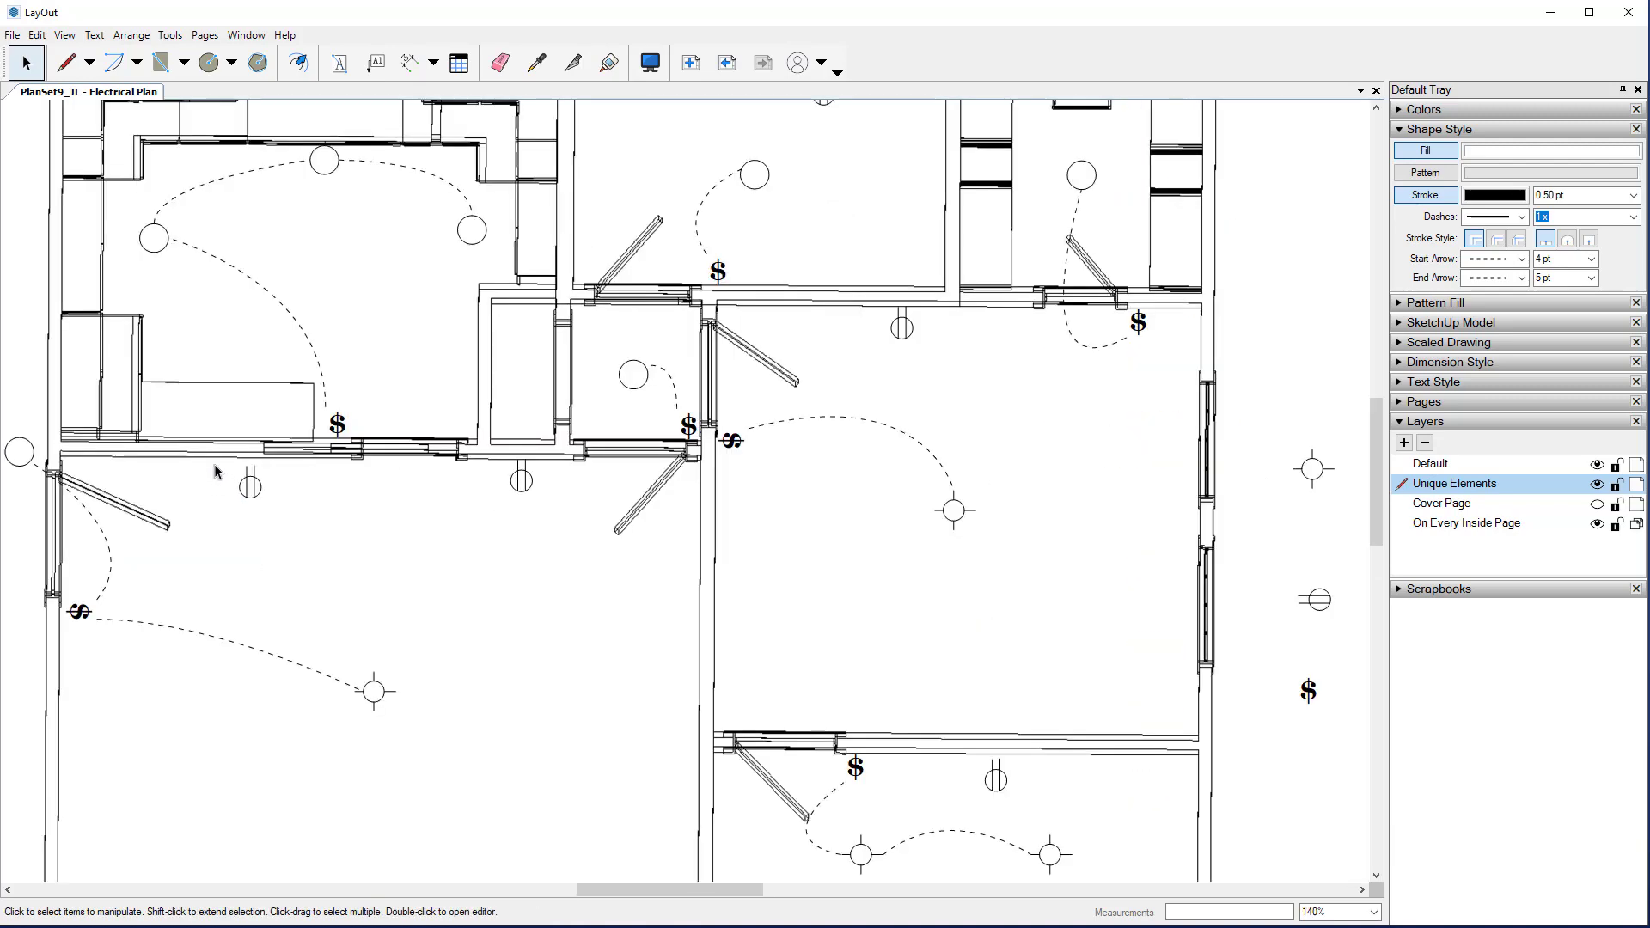
left_click_drag(214, 464, 282, 524)
scroll(253, 482, "up", 5)
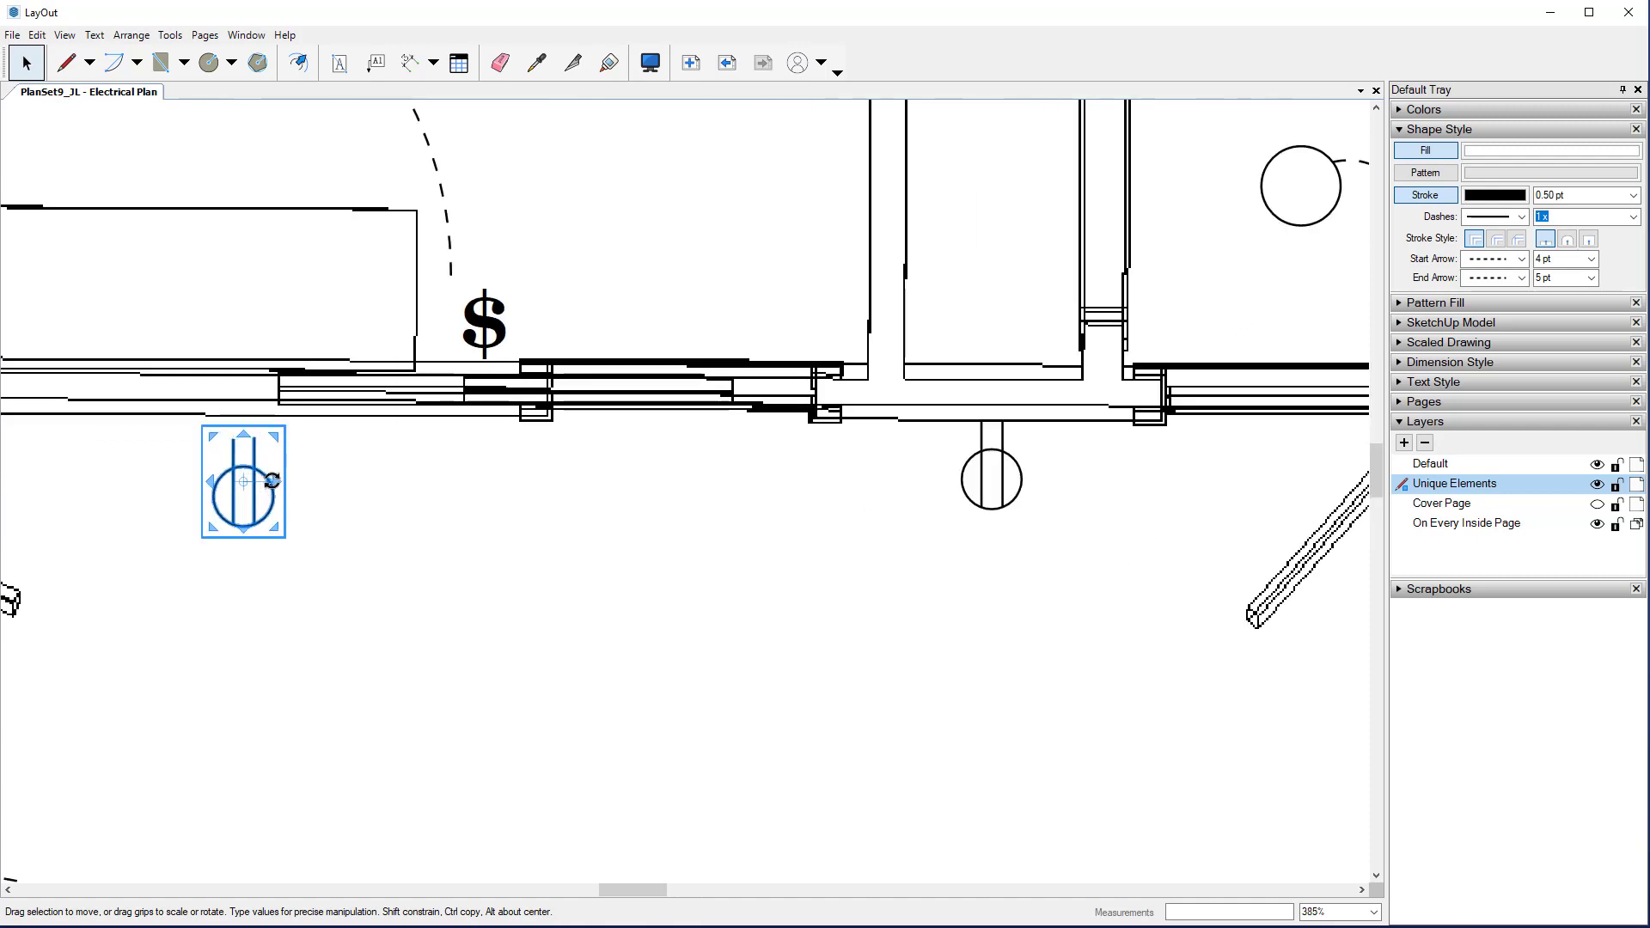
left_click_drag(272, 481, 244, 286)
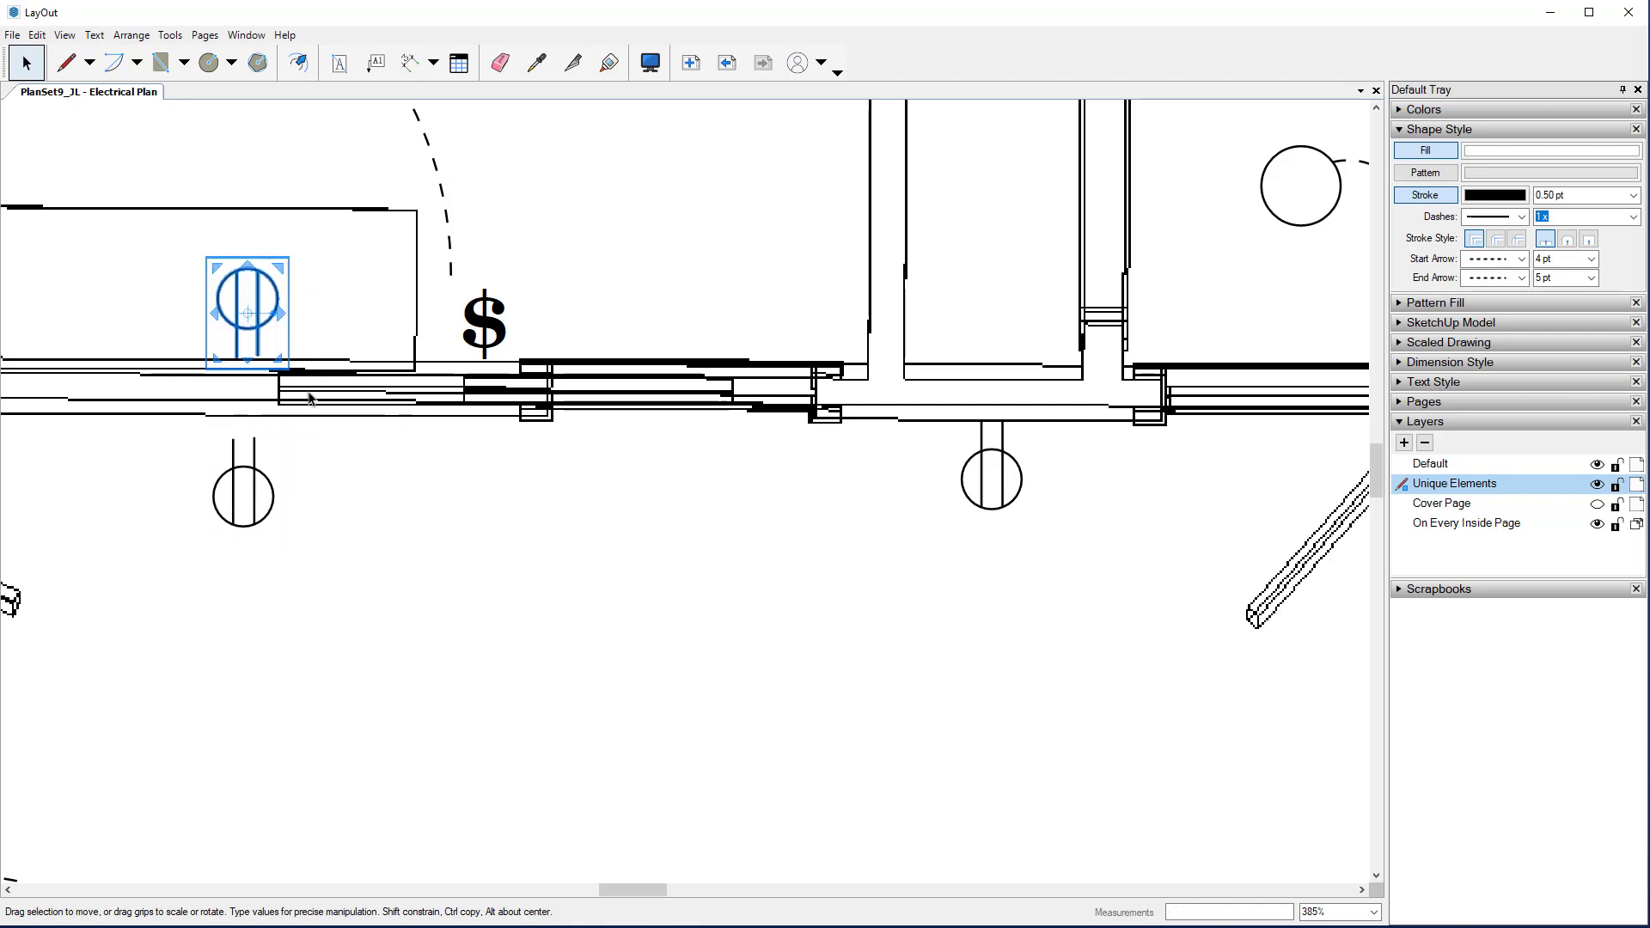
Step: Nudge the lower receptacle up and the middle-wall receptacle down so both sit tight against the wall
scroll(415, 593, "down", 1)
left_click(249, 472)
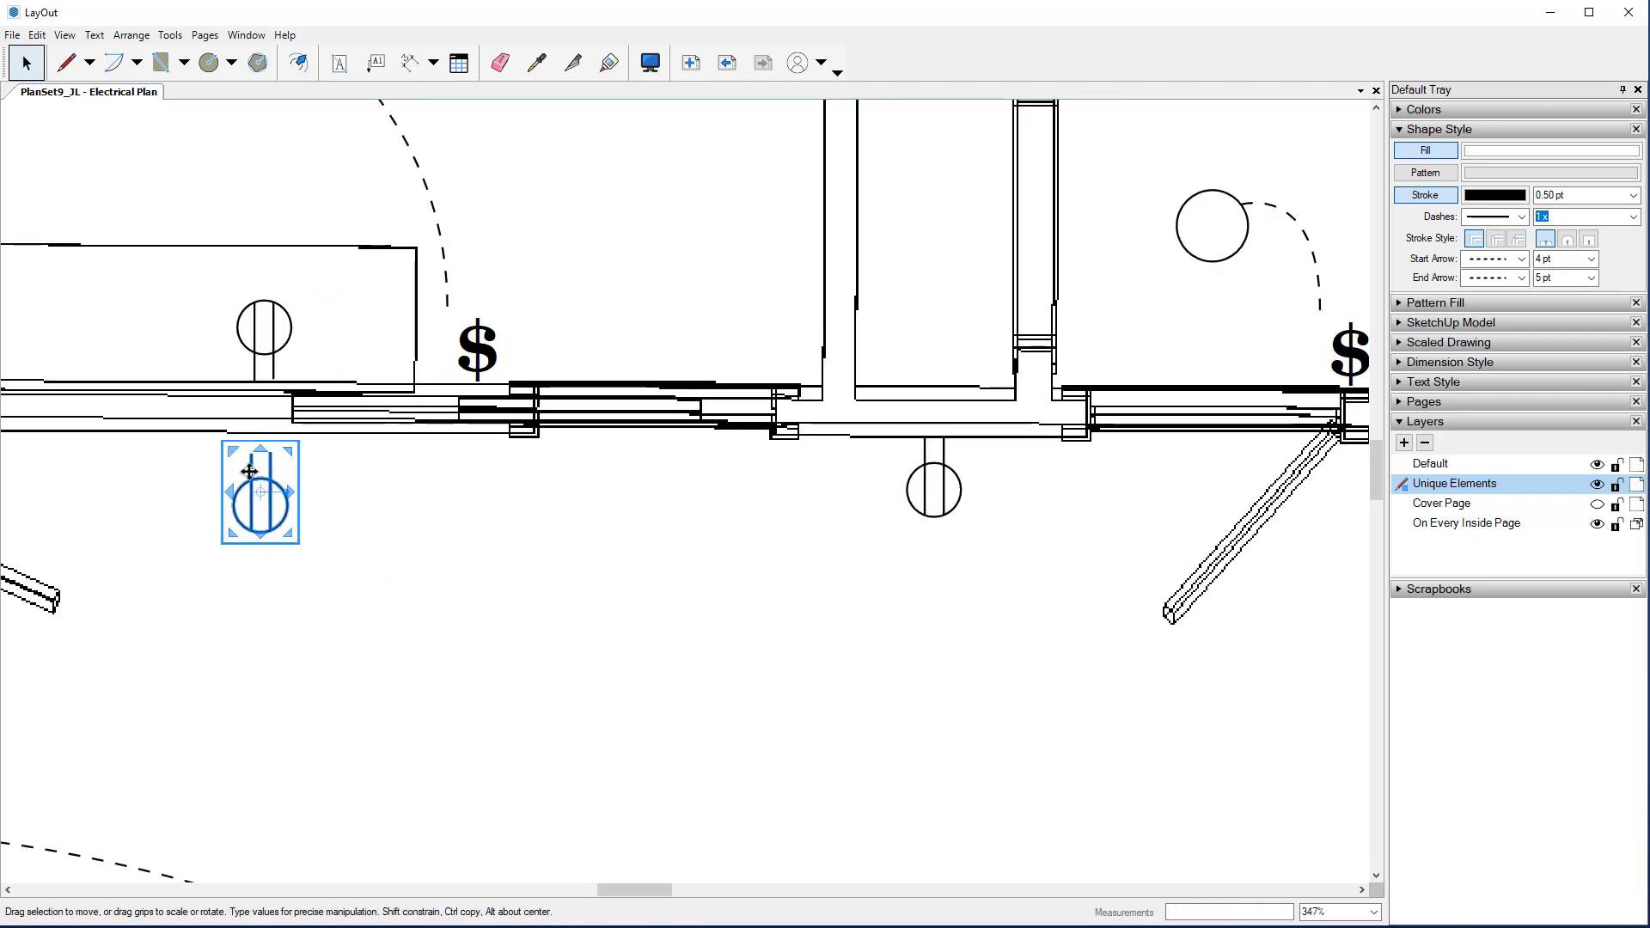
key("Up")
key("Up")
key("Up")
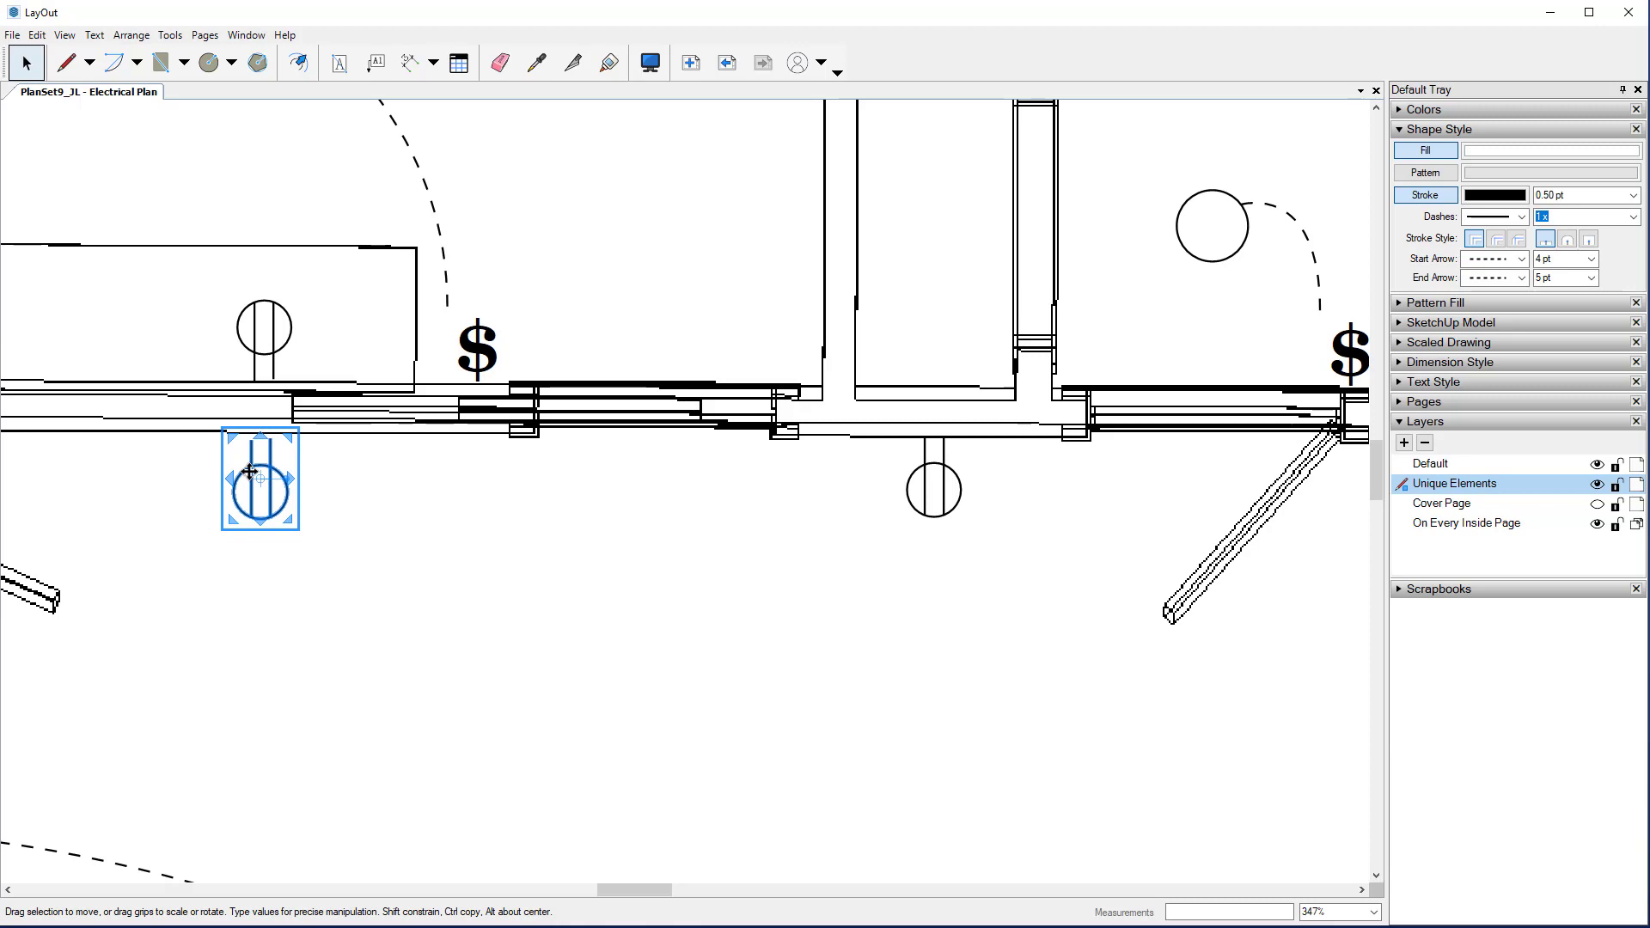
left_click(665, 573)
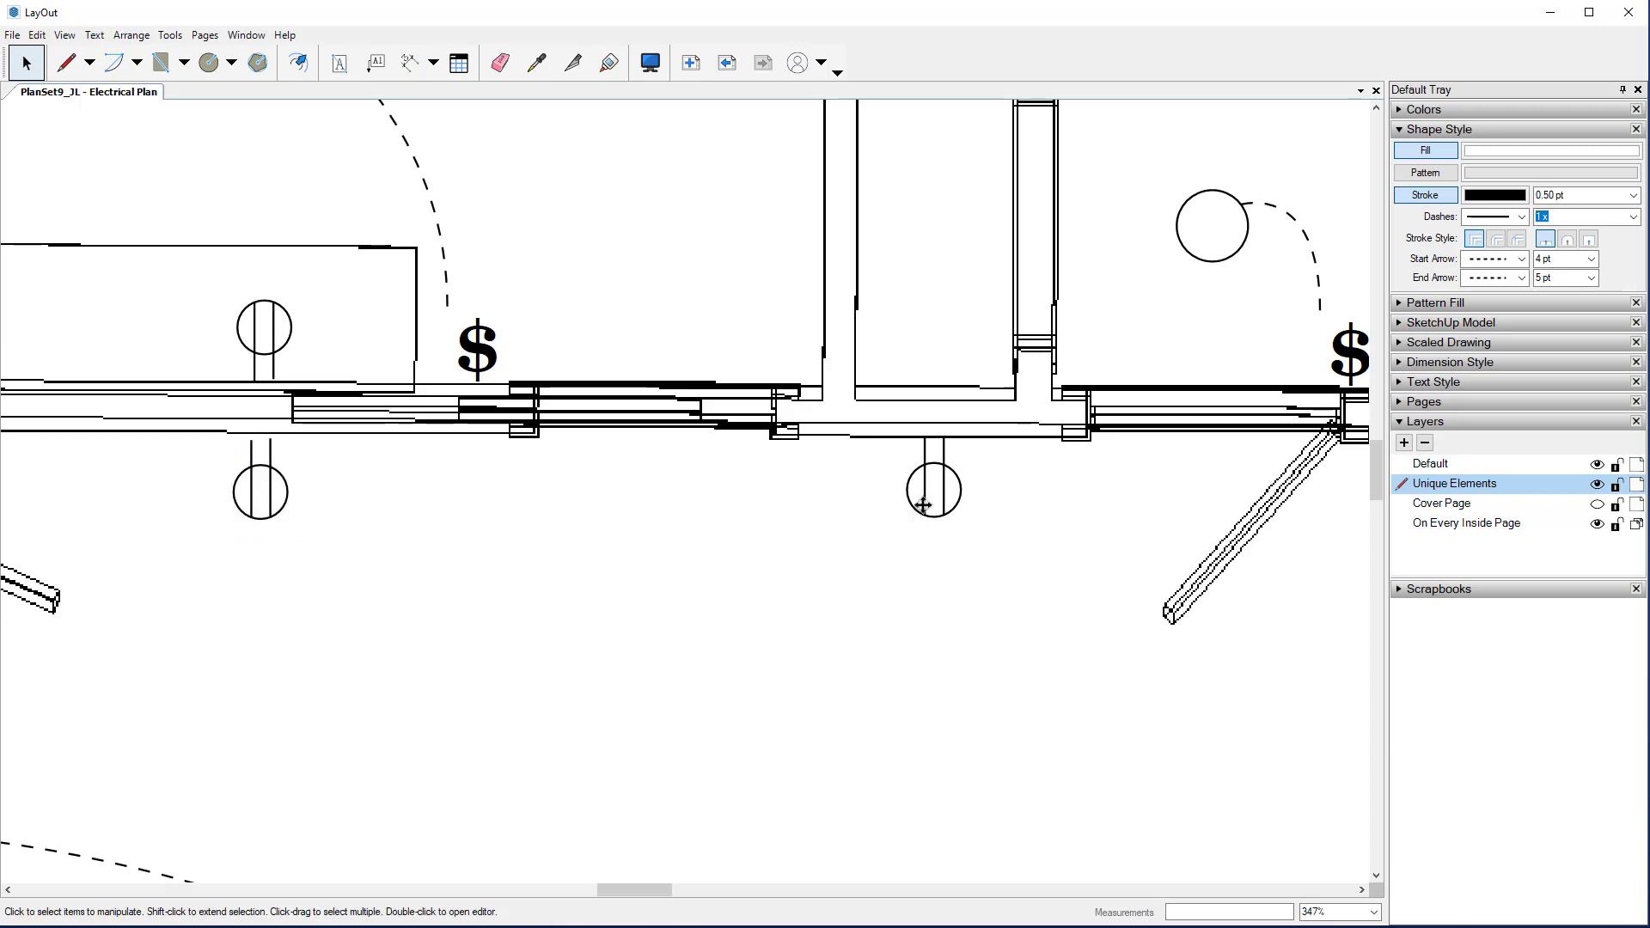
left_click(923, 505)
key("Down")
key("Down")
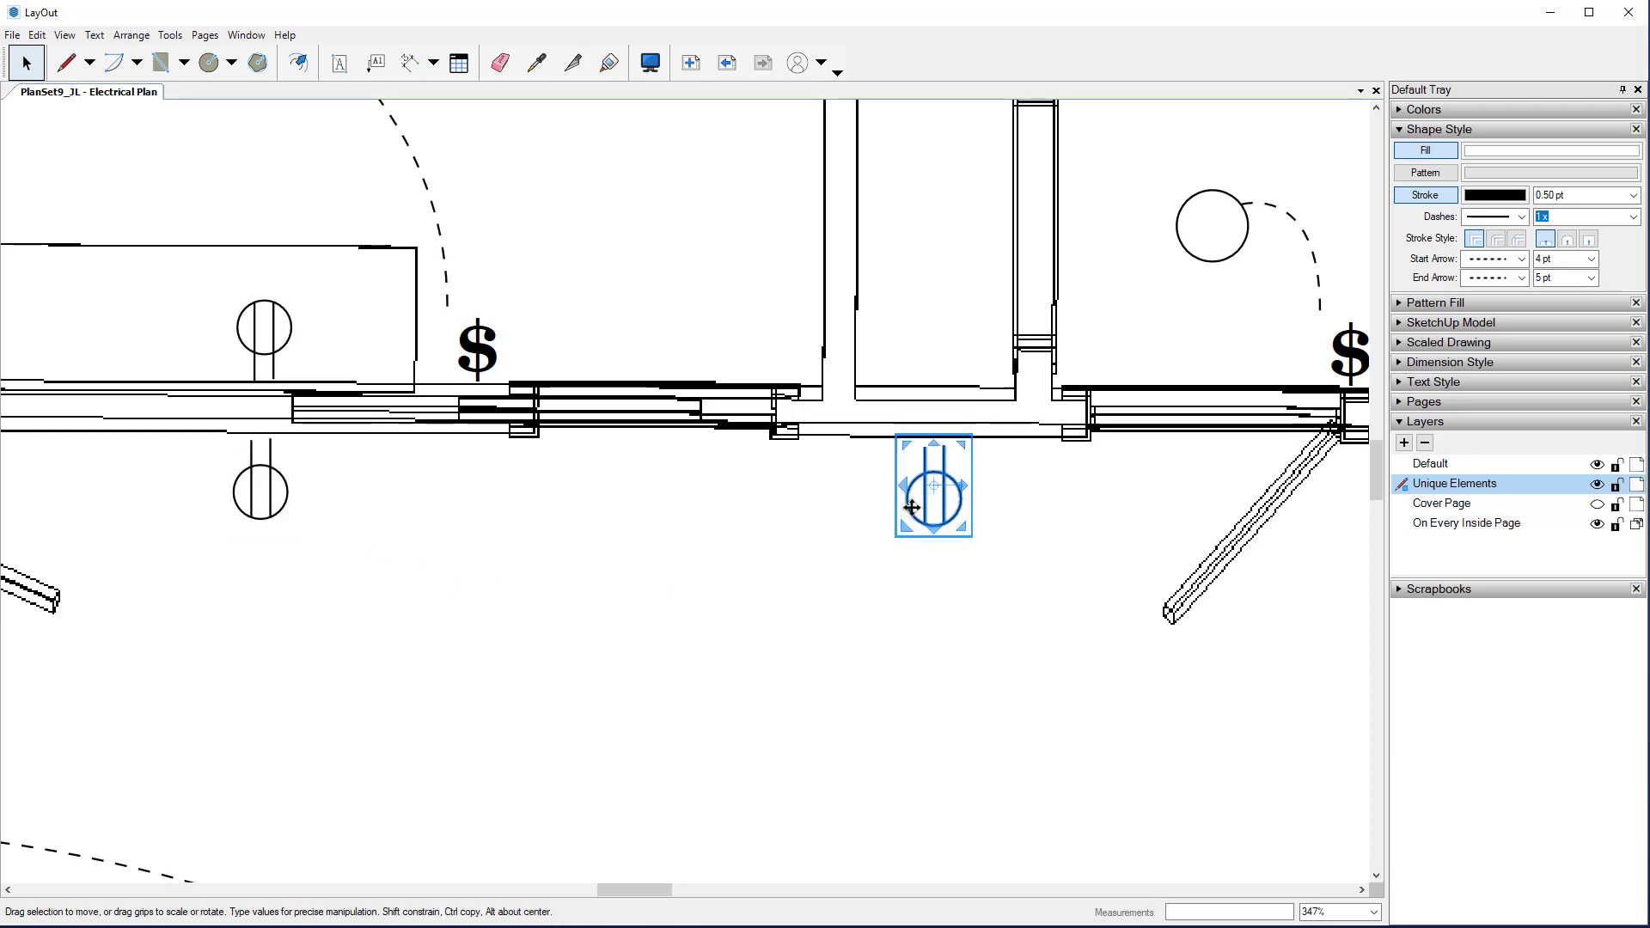
left_click(451, 663)
scroll(452, 663, "down", 6)
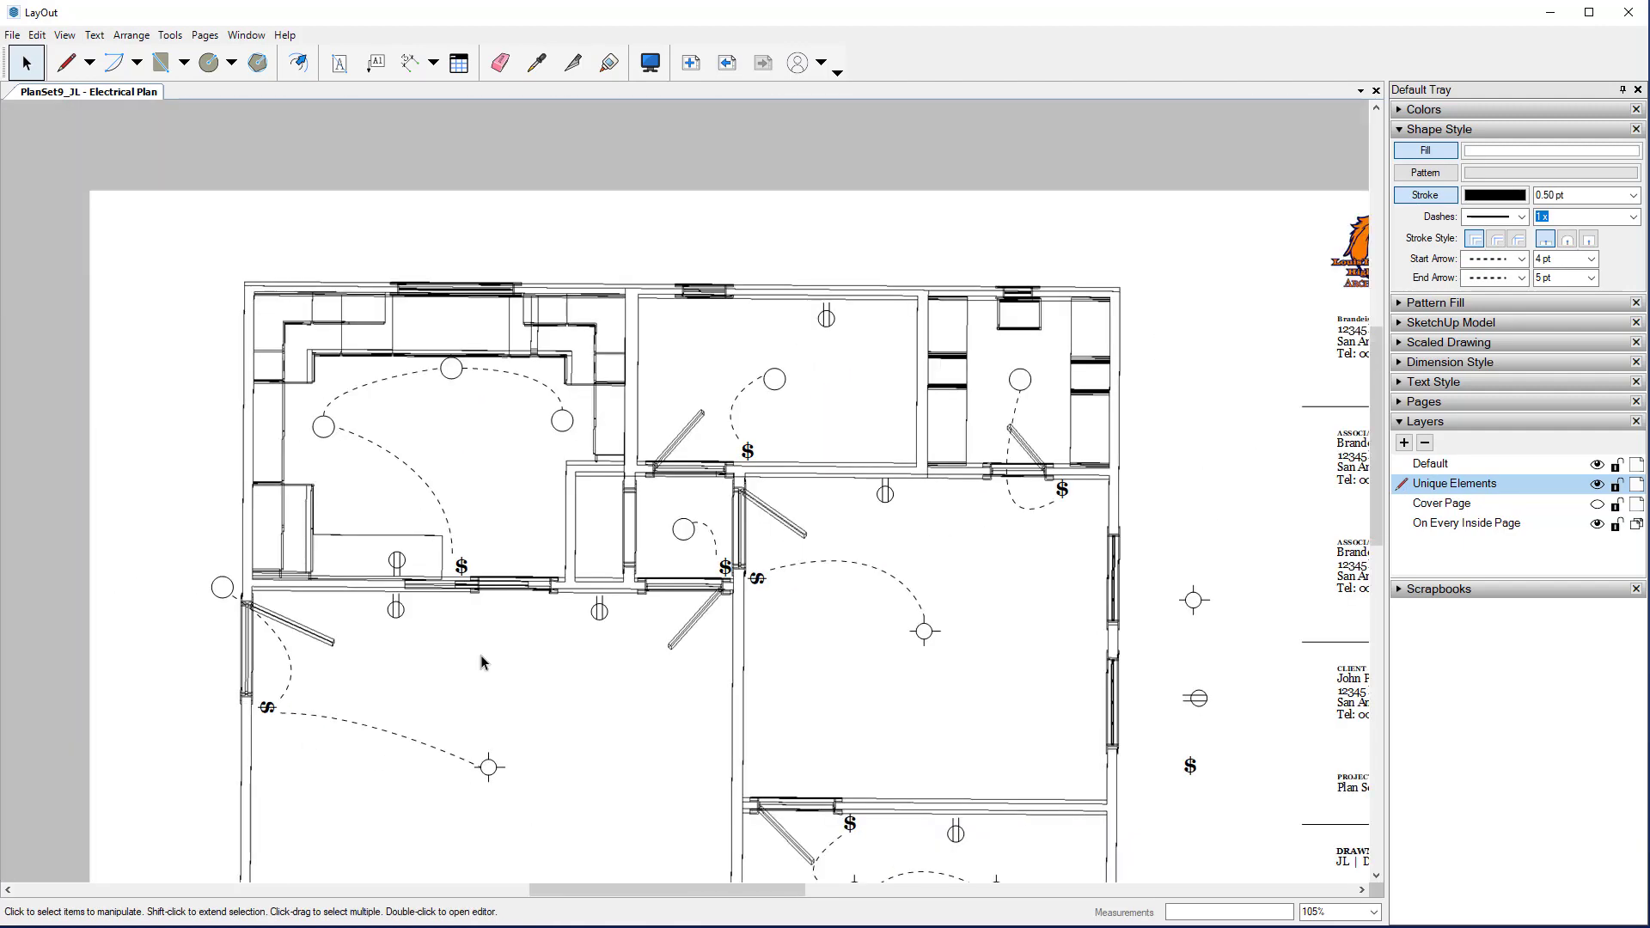
Step: Zoom out and back in to review the whole floor plan sheet
scroll(481, 655, "down", 2)
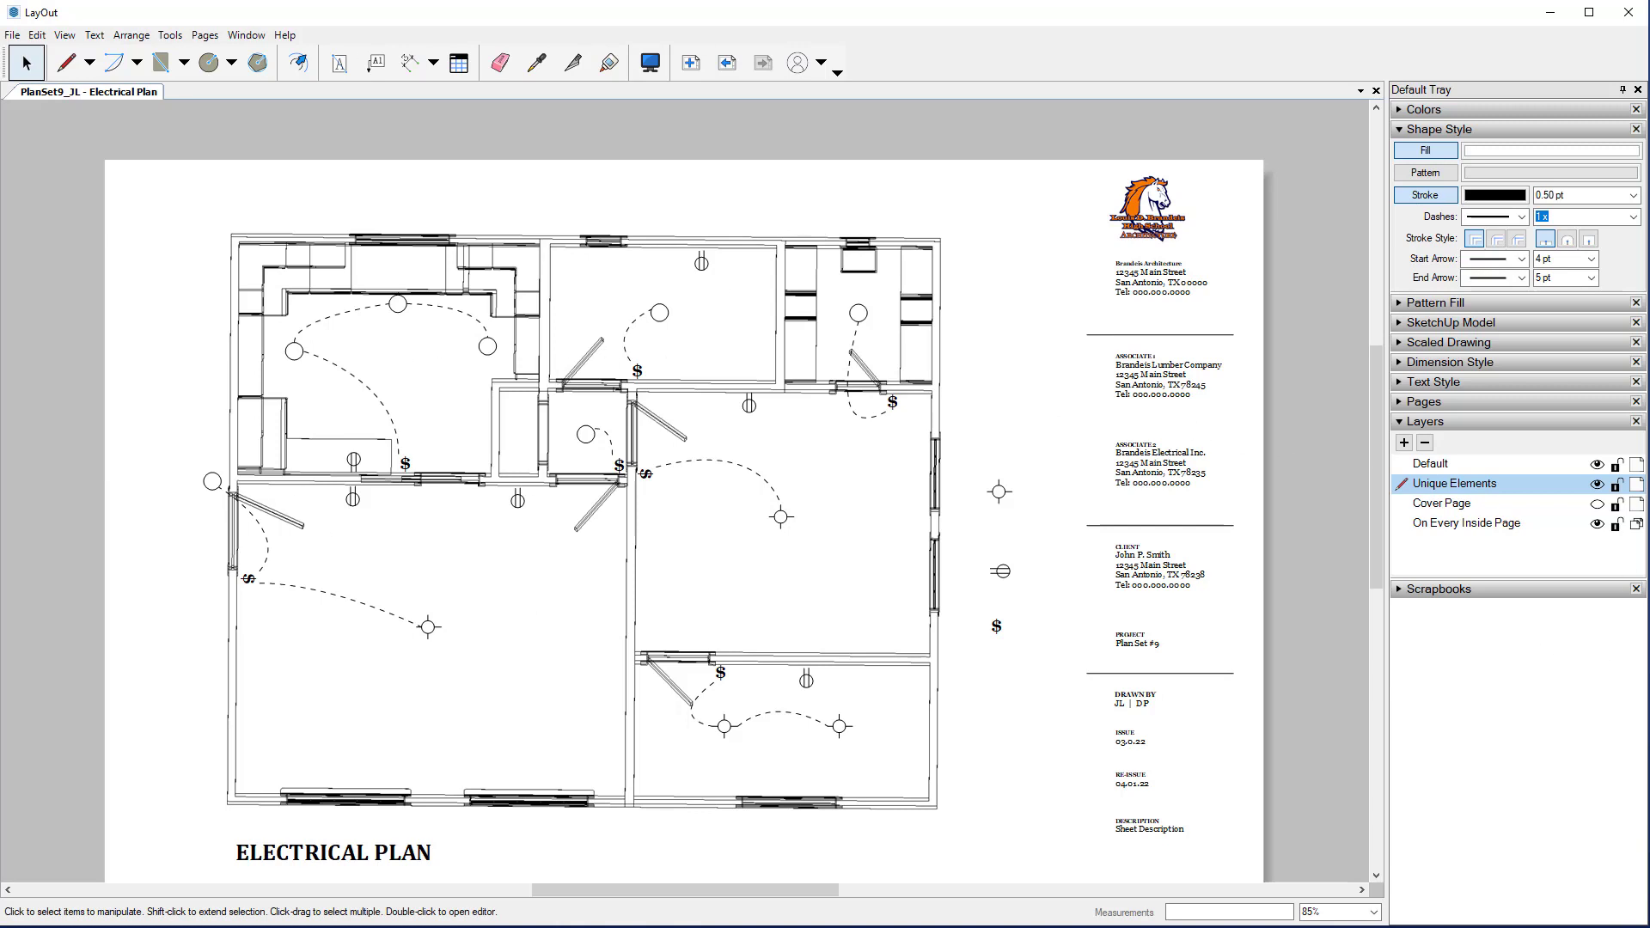
scroll(1173, 857, "up", 1)
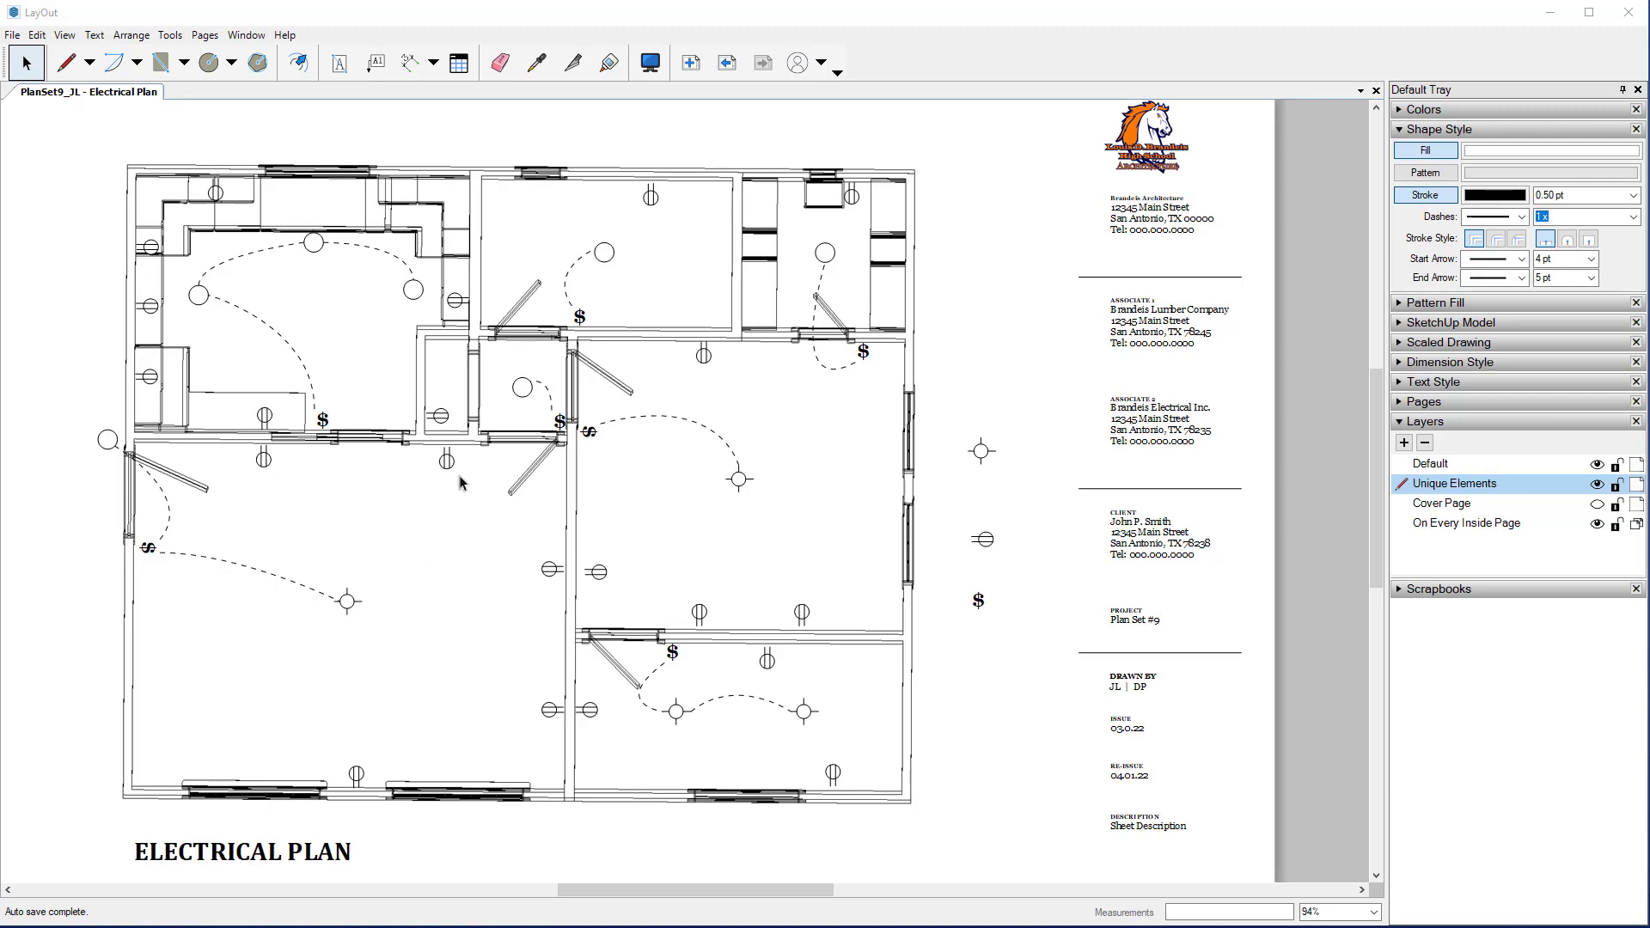
Step: Copy the lower-left light switch and place the copy just beside the original
left_click(151, 551)
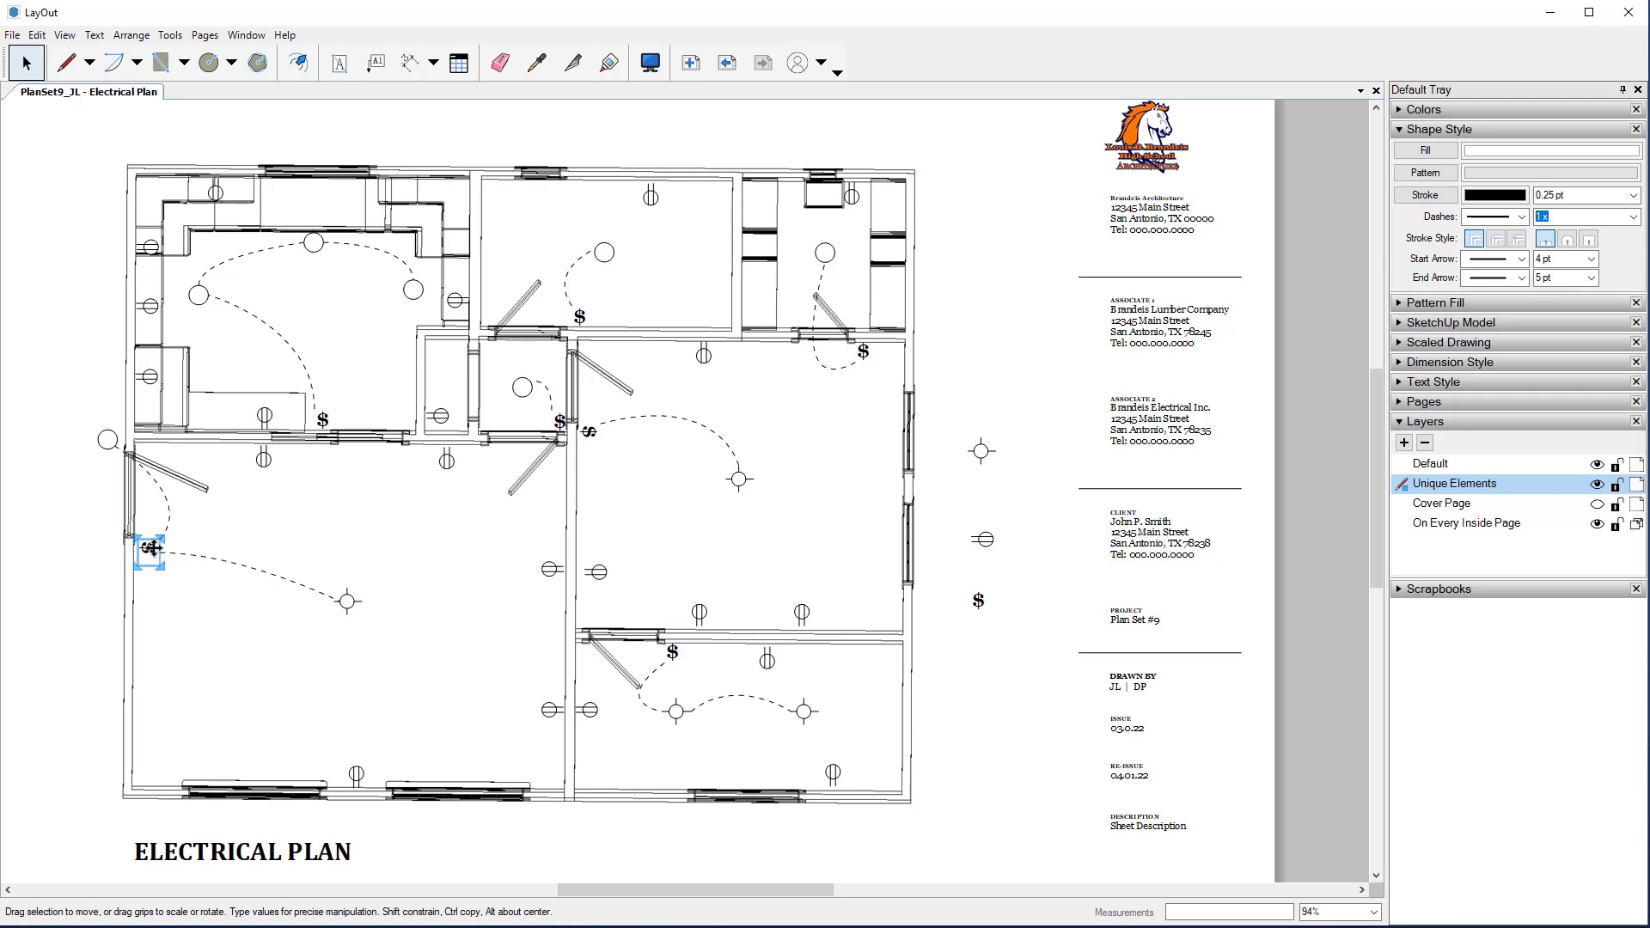
left_click_drag(154, 547, 155, 573)
key("Up")
key("Up")
key("Up")
key("Up")
key("Up")
key("Up")
key("Up")
key("Up")
key("Up")
left_click(256, 607)
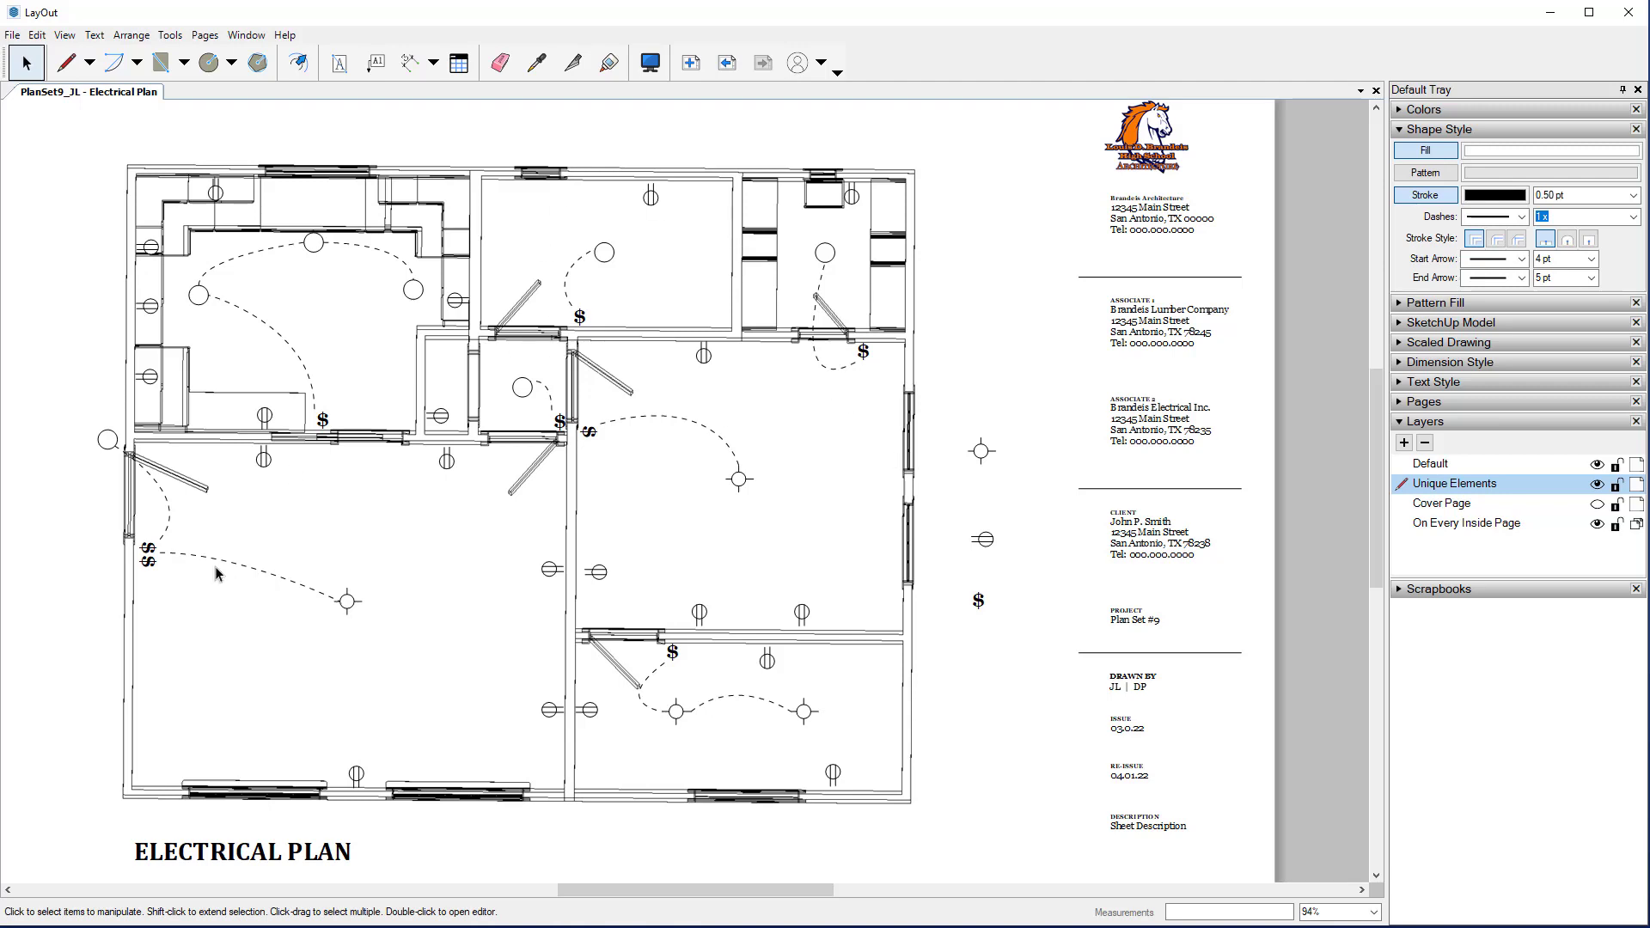
Step: Draw curved wires from the switches to the ceiling light and between the two wall receptacles
left_click(66, 61)
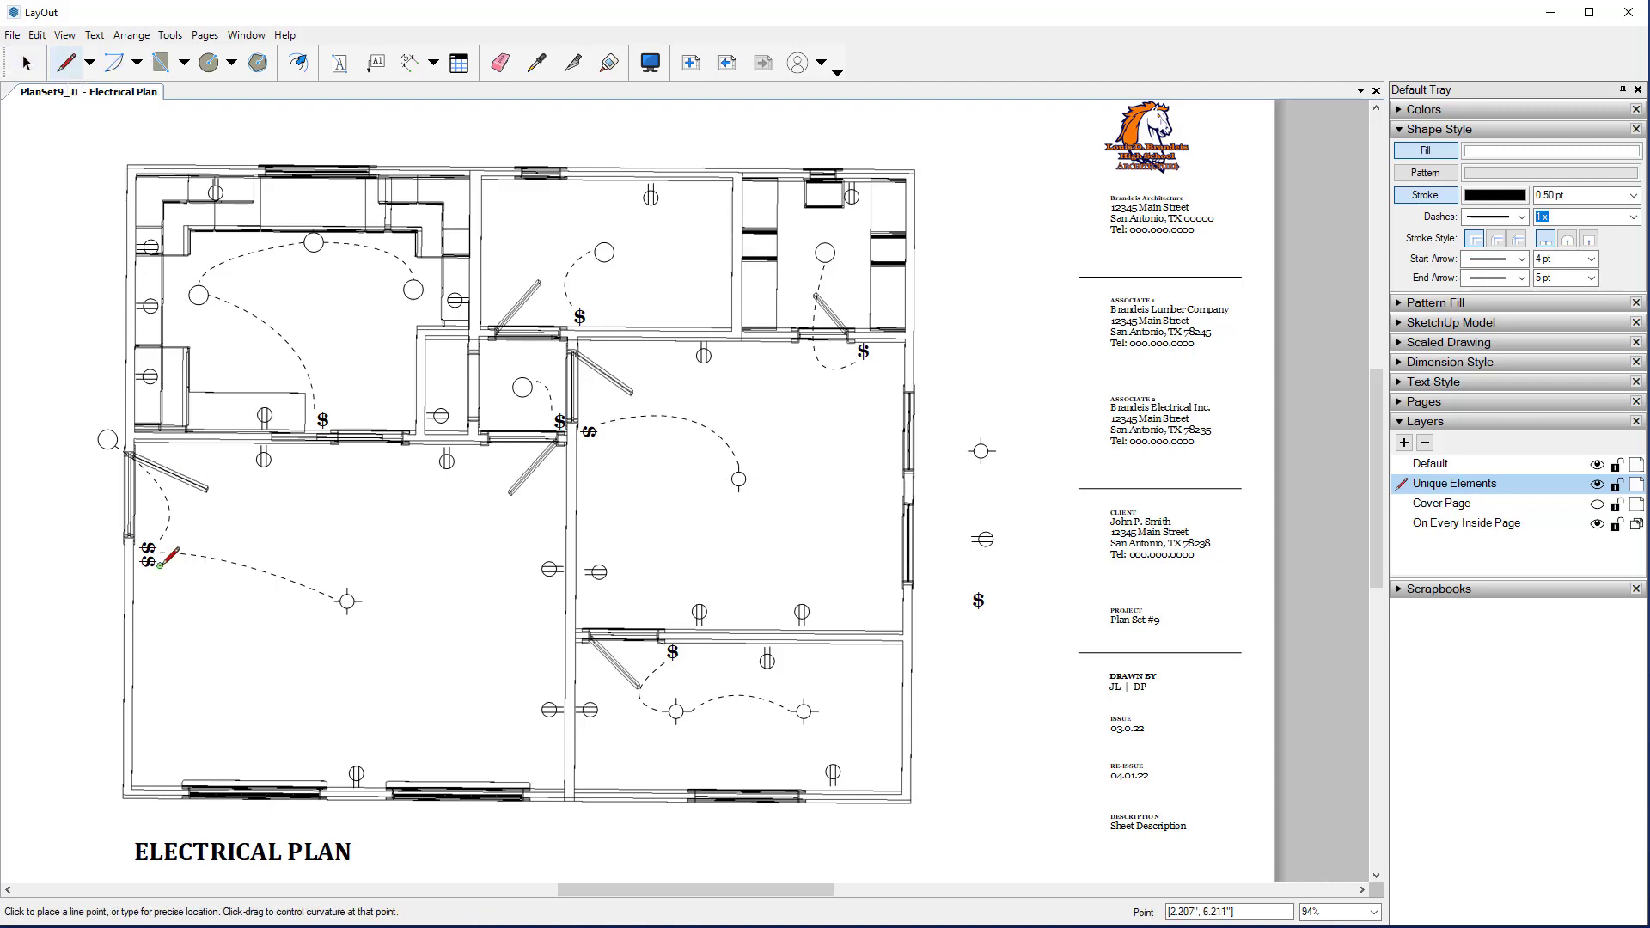
left_click_drag(159, 554, 289, 539)
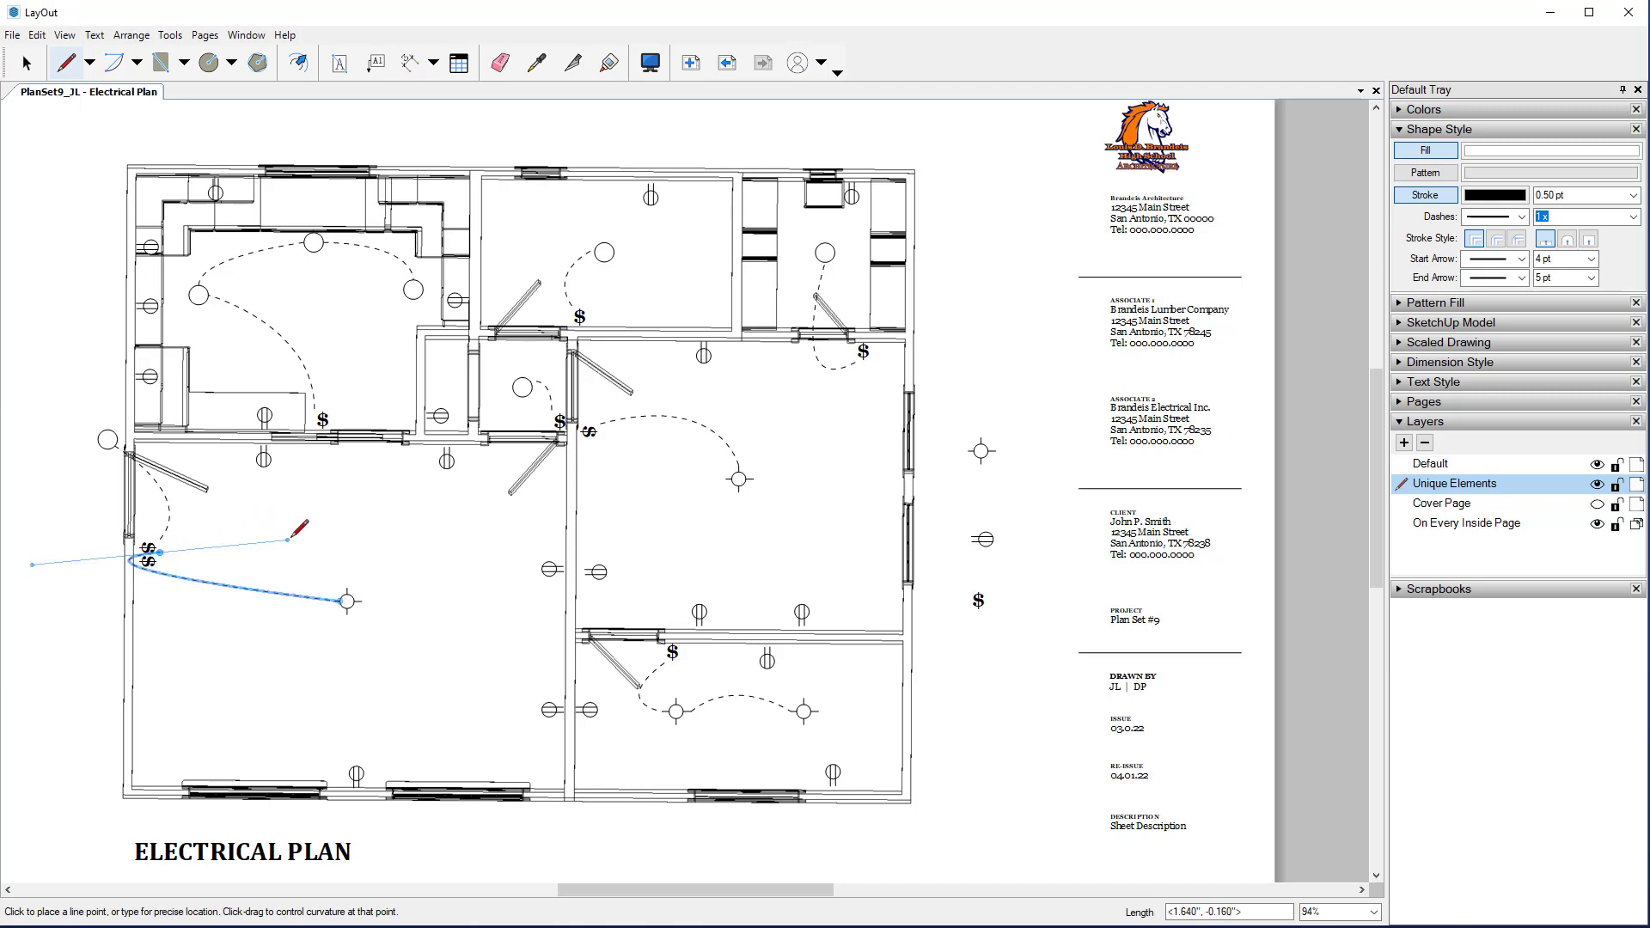
key("Escape")
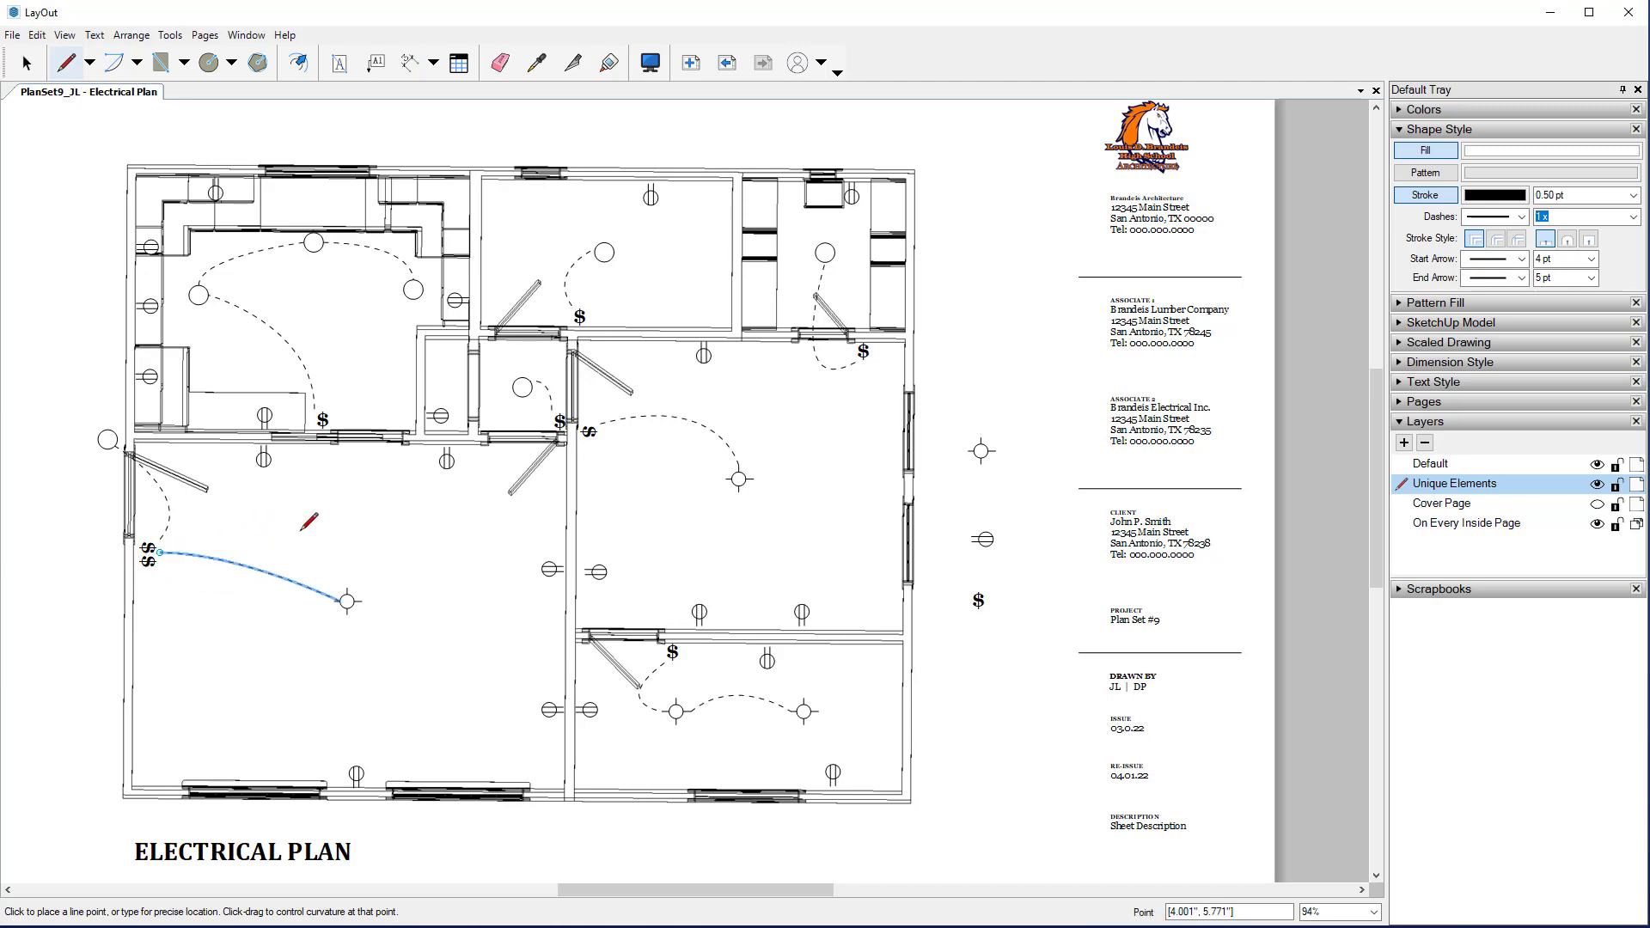
left_click(160, 567)
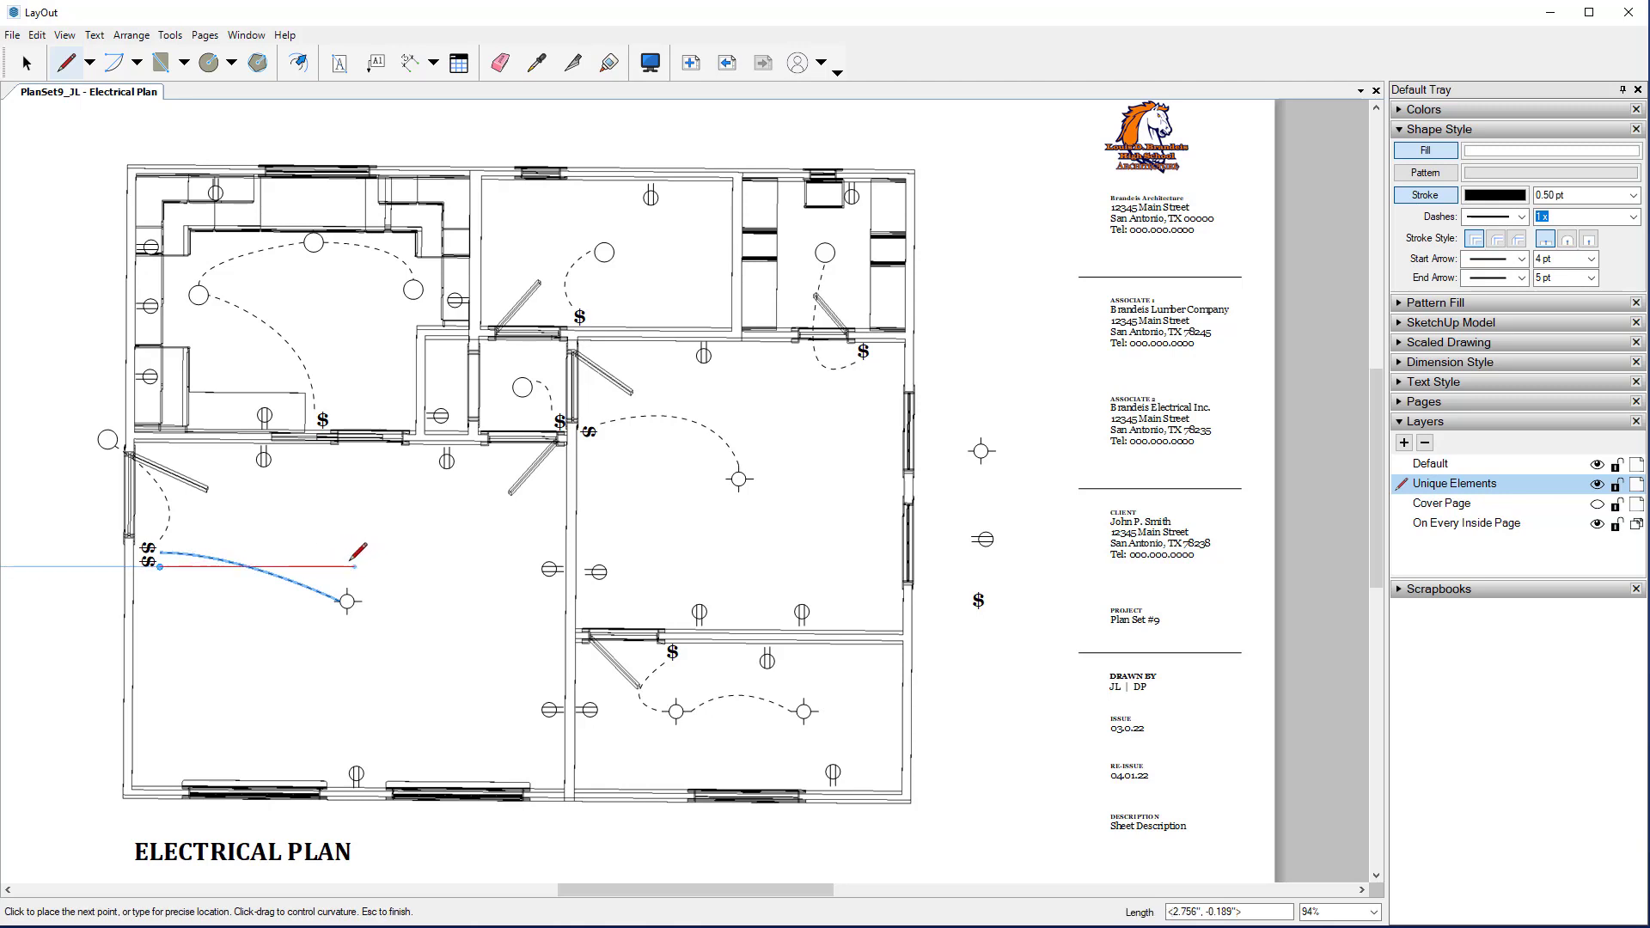
mouse_move(266, 466)
left_mouse_down()
mouse_move(291, 458)
mouse_move(272, 471)
left_mouse_up()
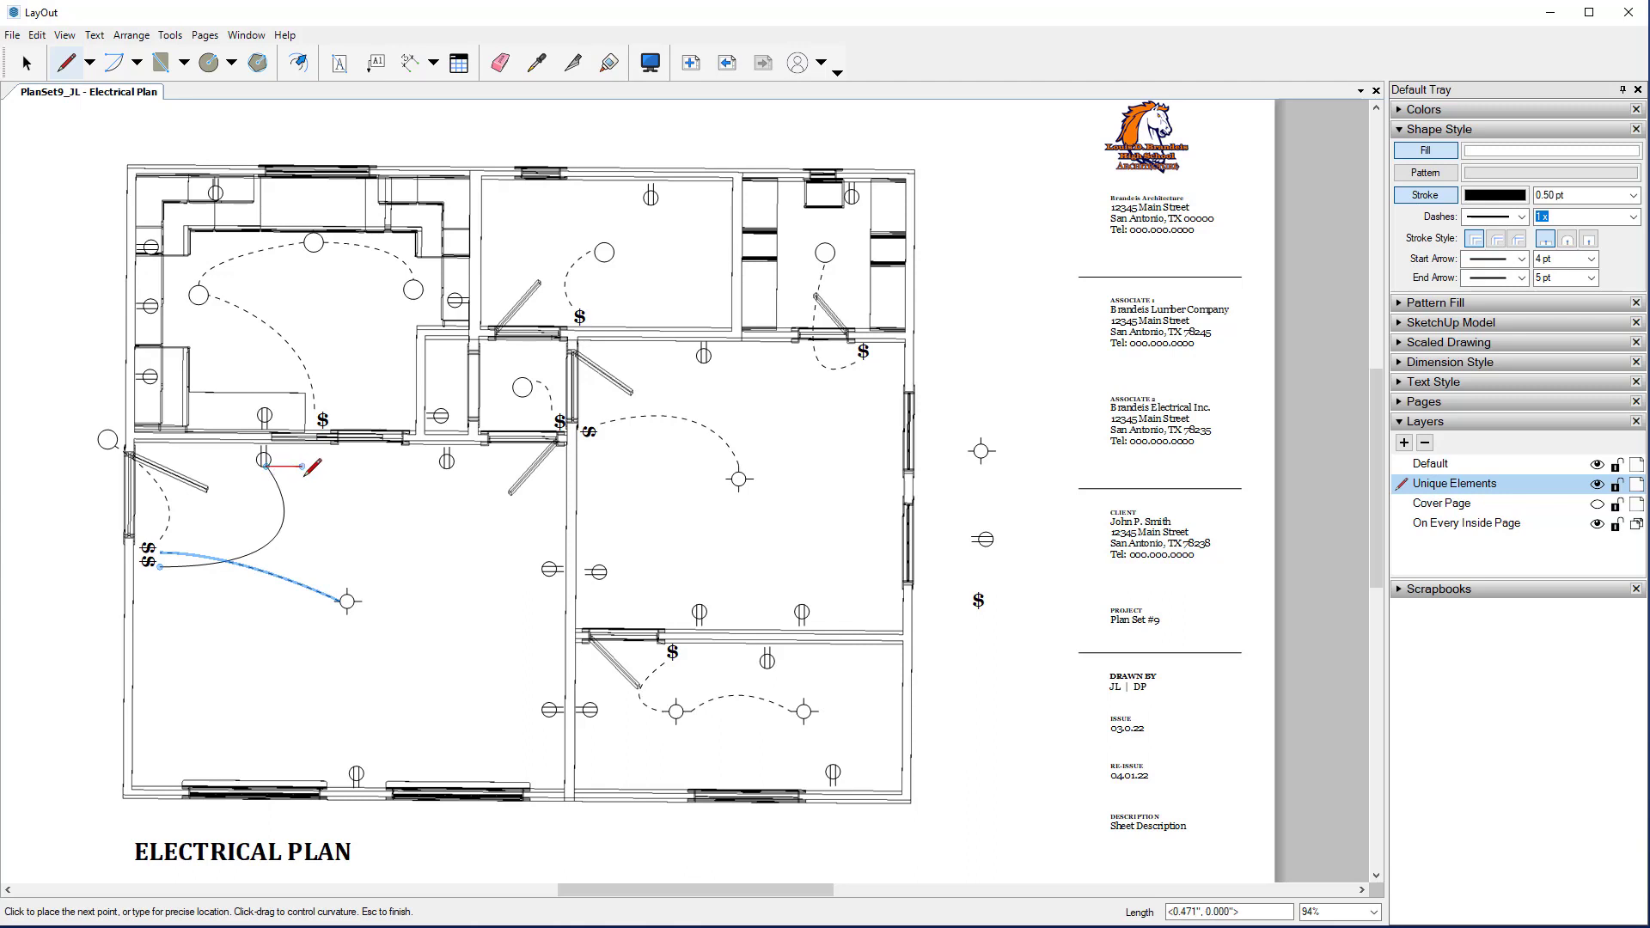
key("Escape")
left_click(269, 460)
left_click_drag(442, 479, 441, 470)
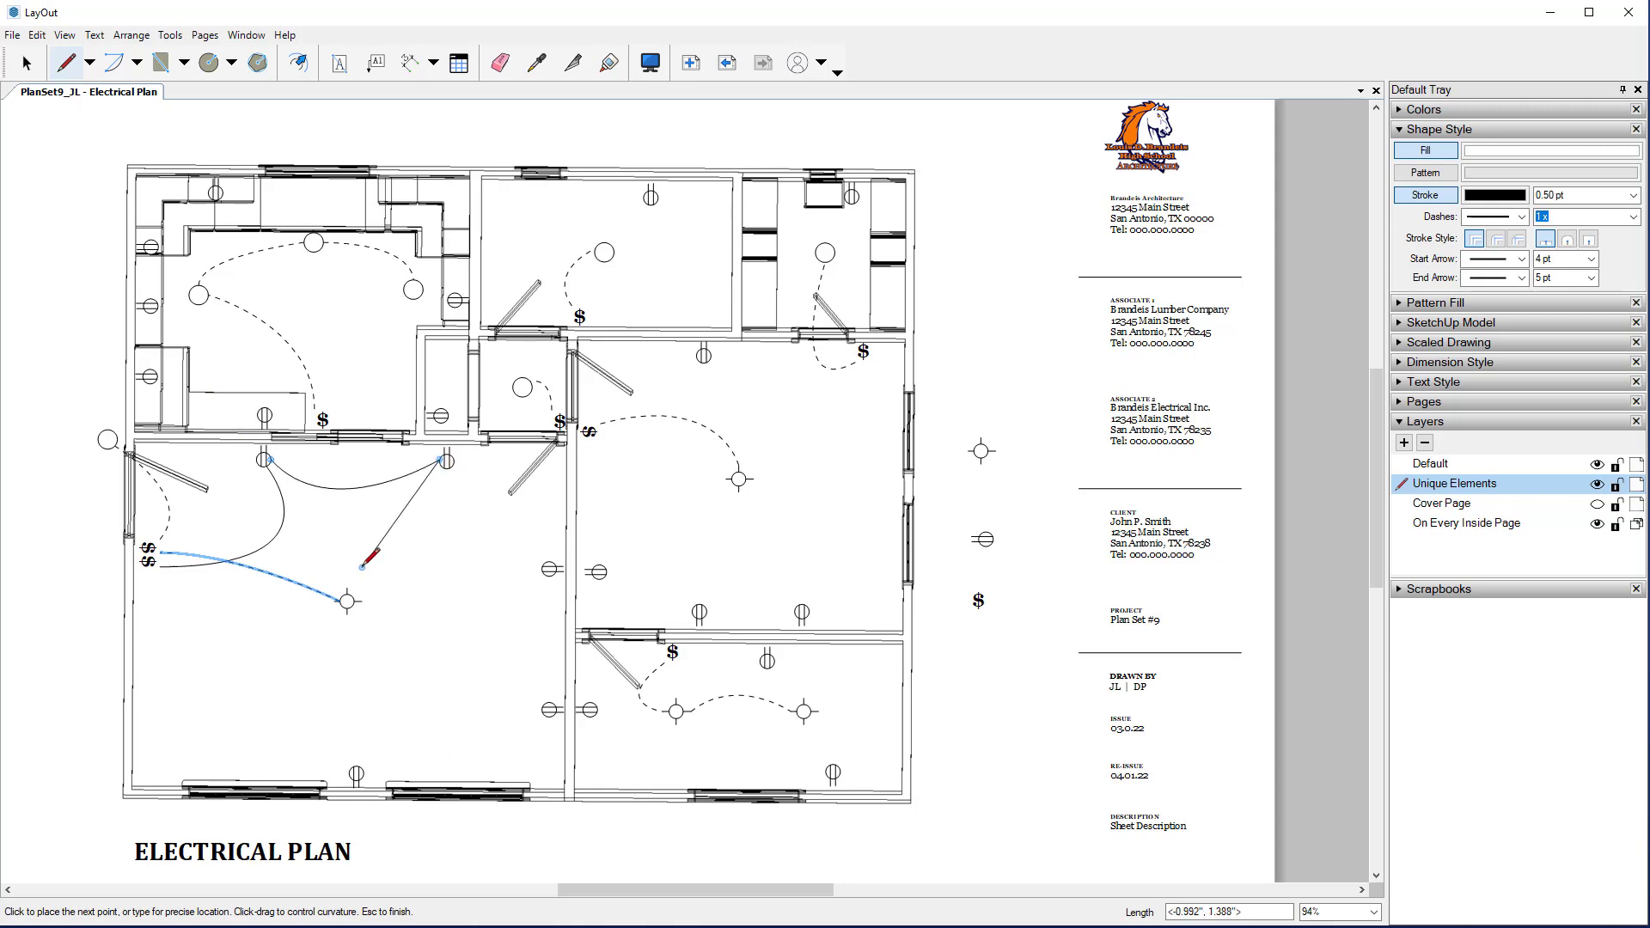
key("Escape")
Step: Give the new curved wires a dashed pattern
key("space")
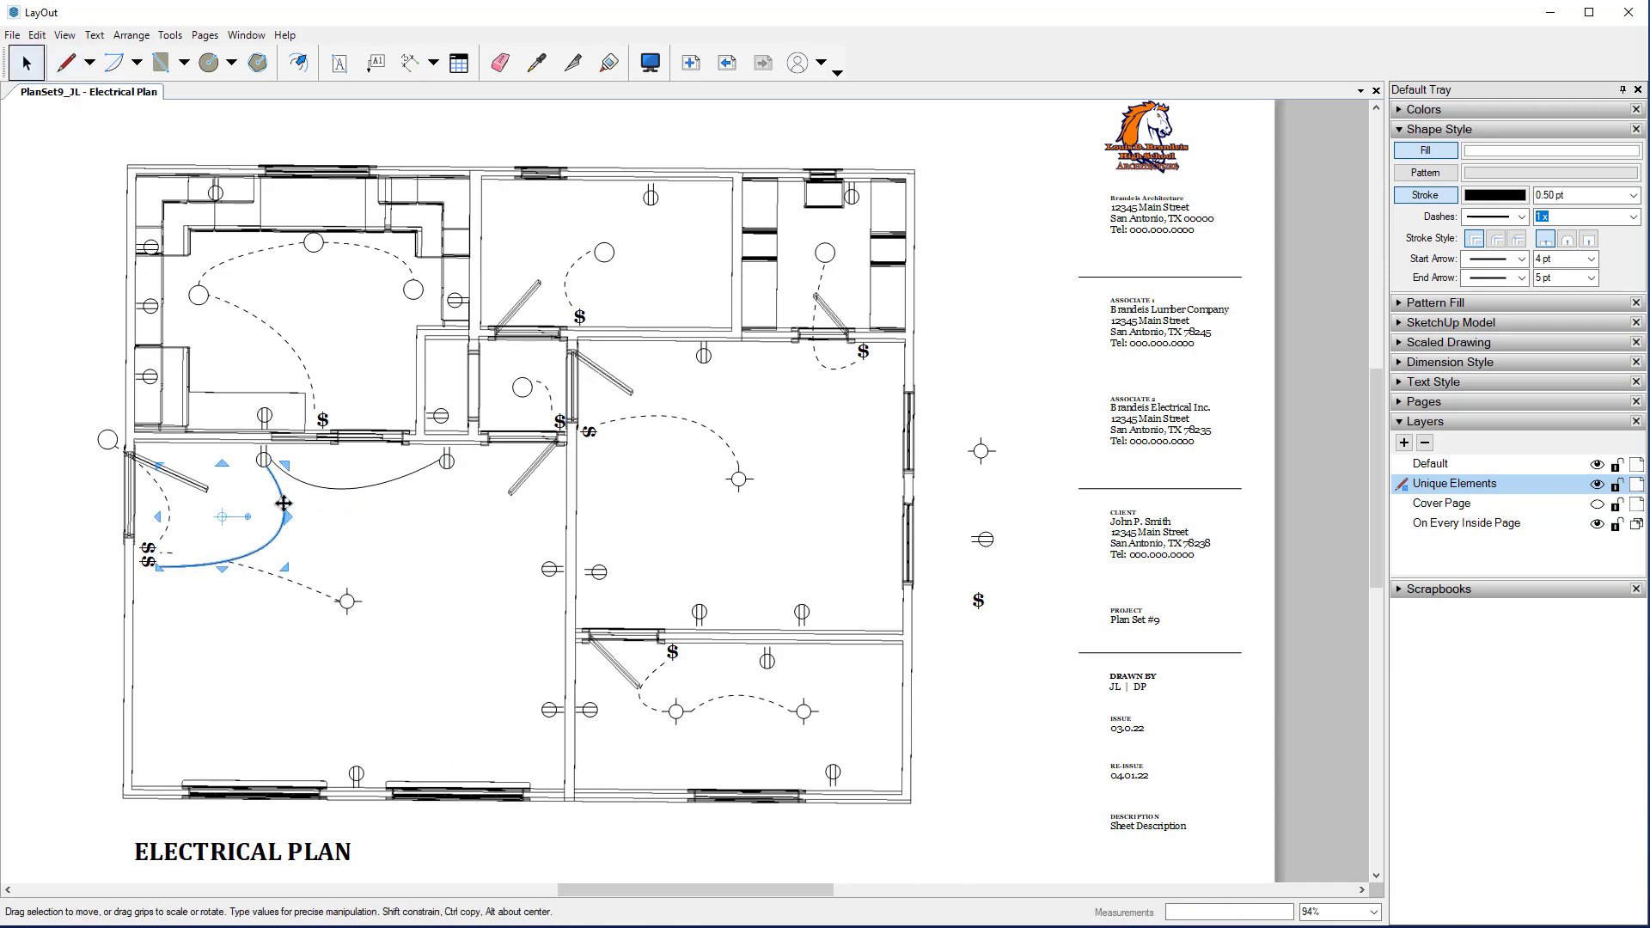
left_click(282, 513)
left_click(324, 489, "shift")
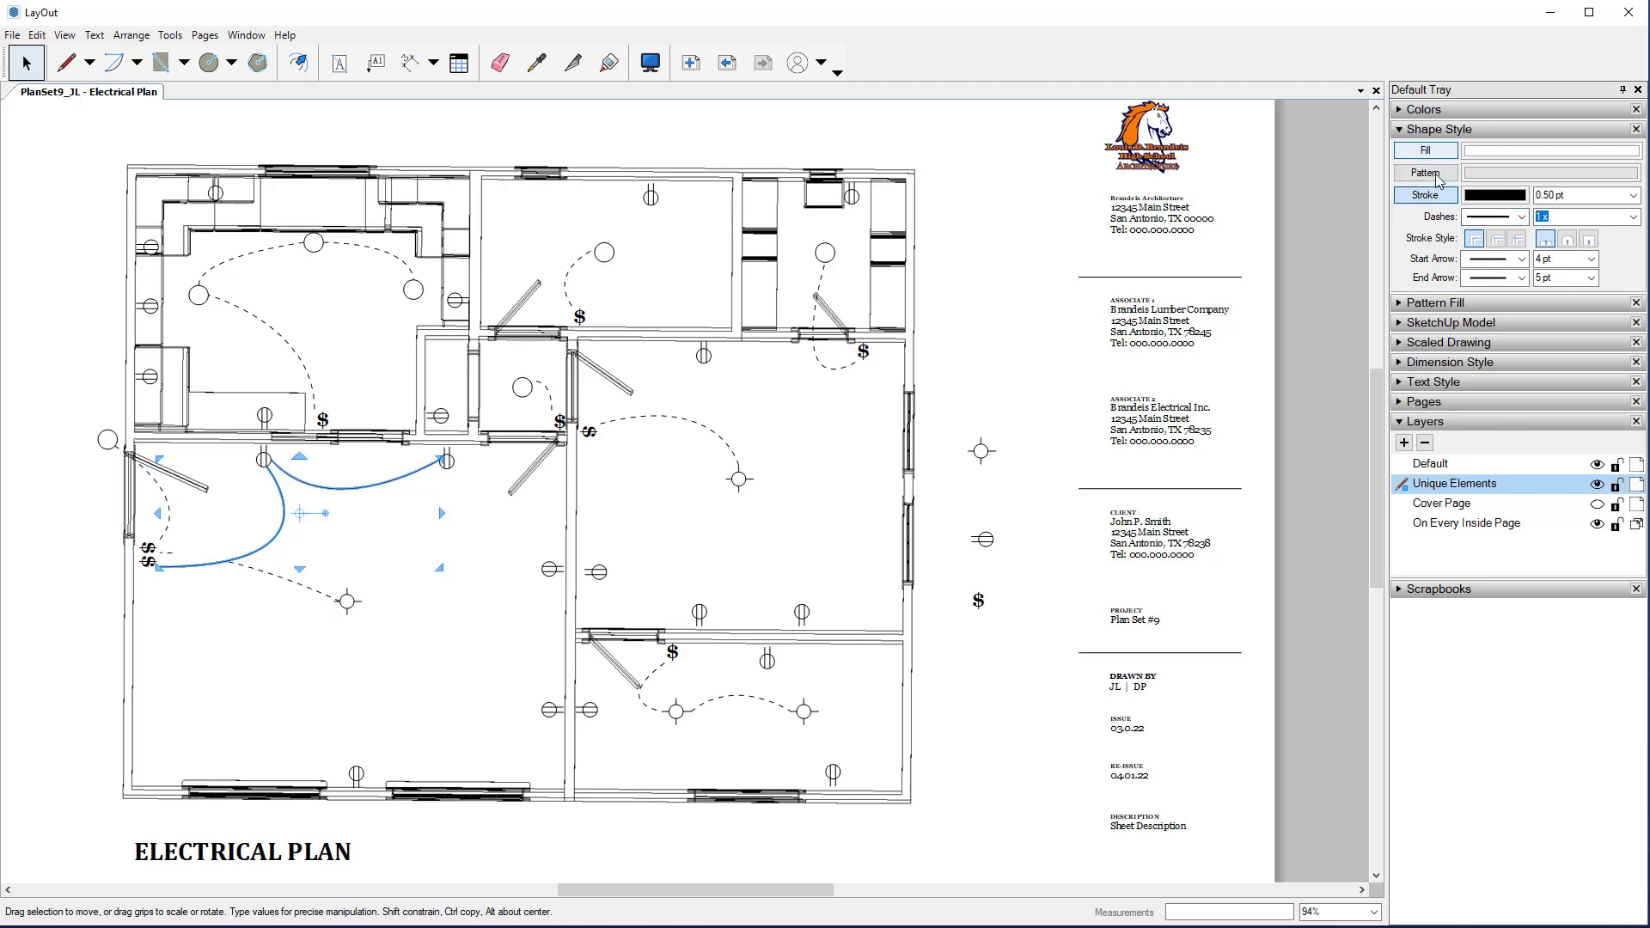
left_click(1492, 219)
left_click(1485, 256)
key("Escape")
scroll(977, 599, "down", 3)
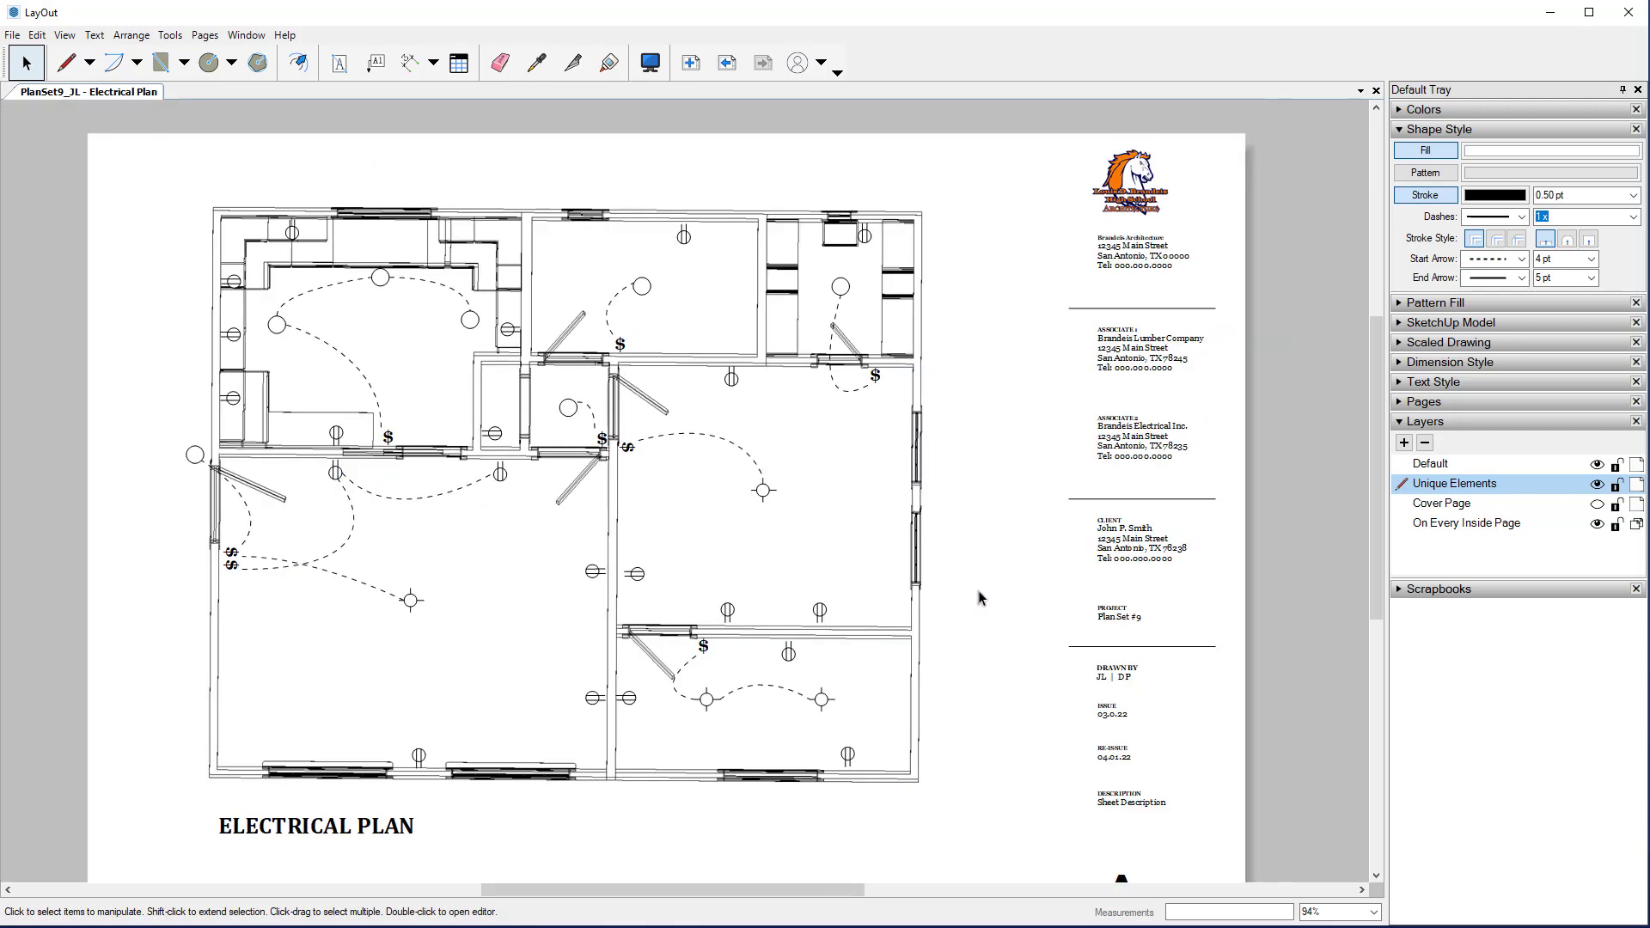
Step: Select all electrical items, add a layer named 'Electrical Plan Groups', then expand Pages
mouse_move(390, 287)
left_mouse_down()
mouse_move(456, 388)
mouse_move(944, 823)
mouse_move(964, 751)
left_mouse_up()
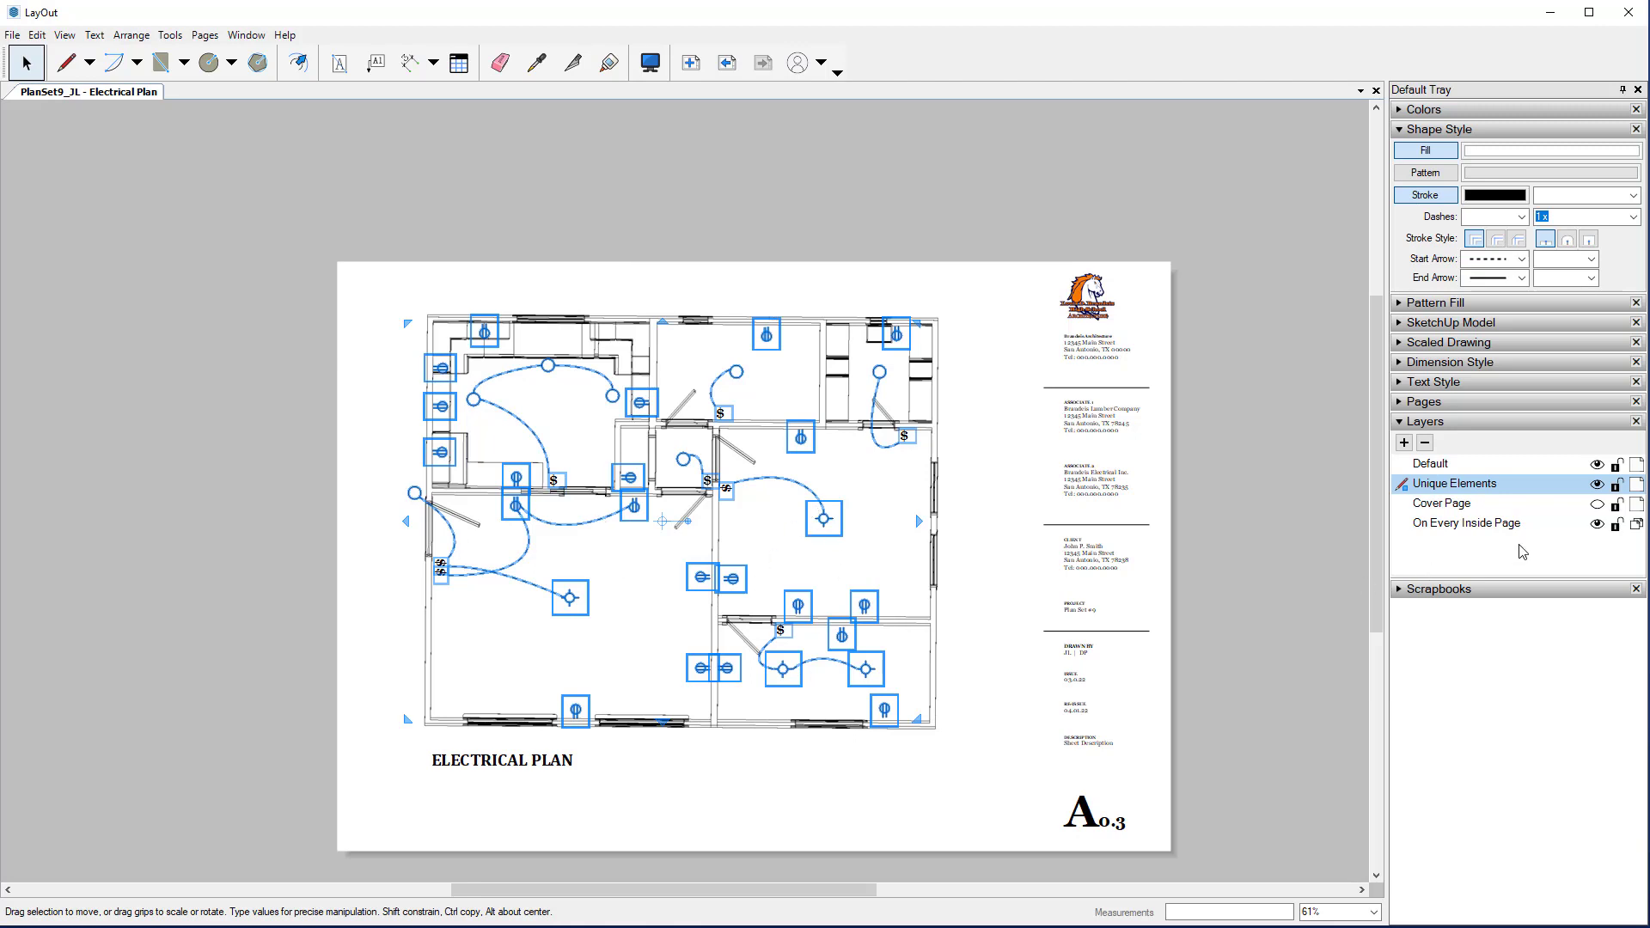
left_click(1404, 443)
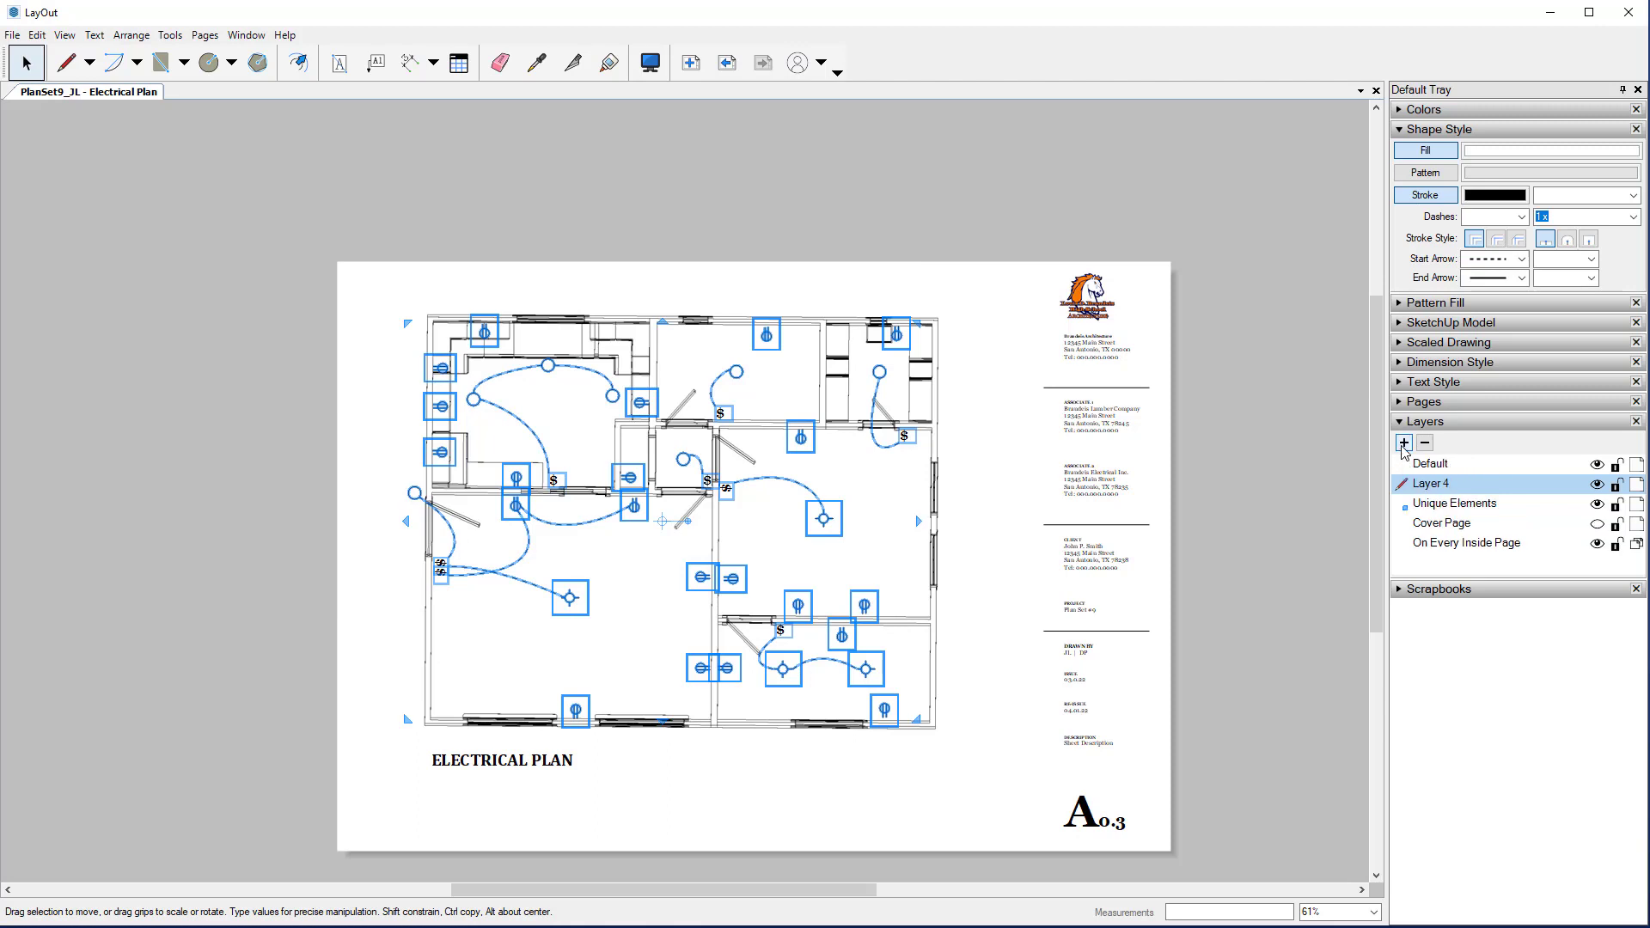
double_click(1435, 484)
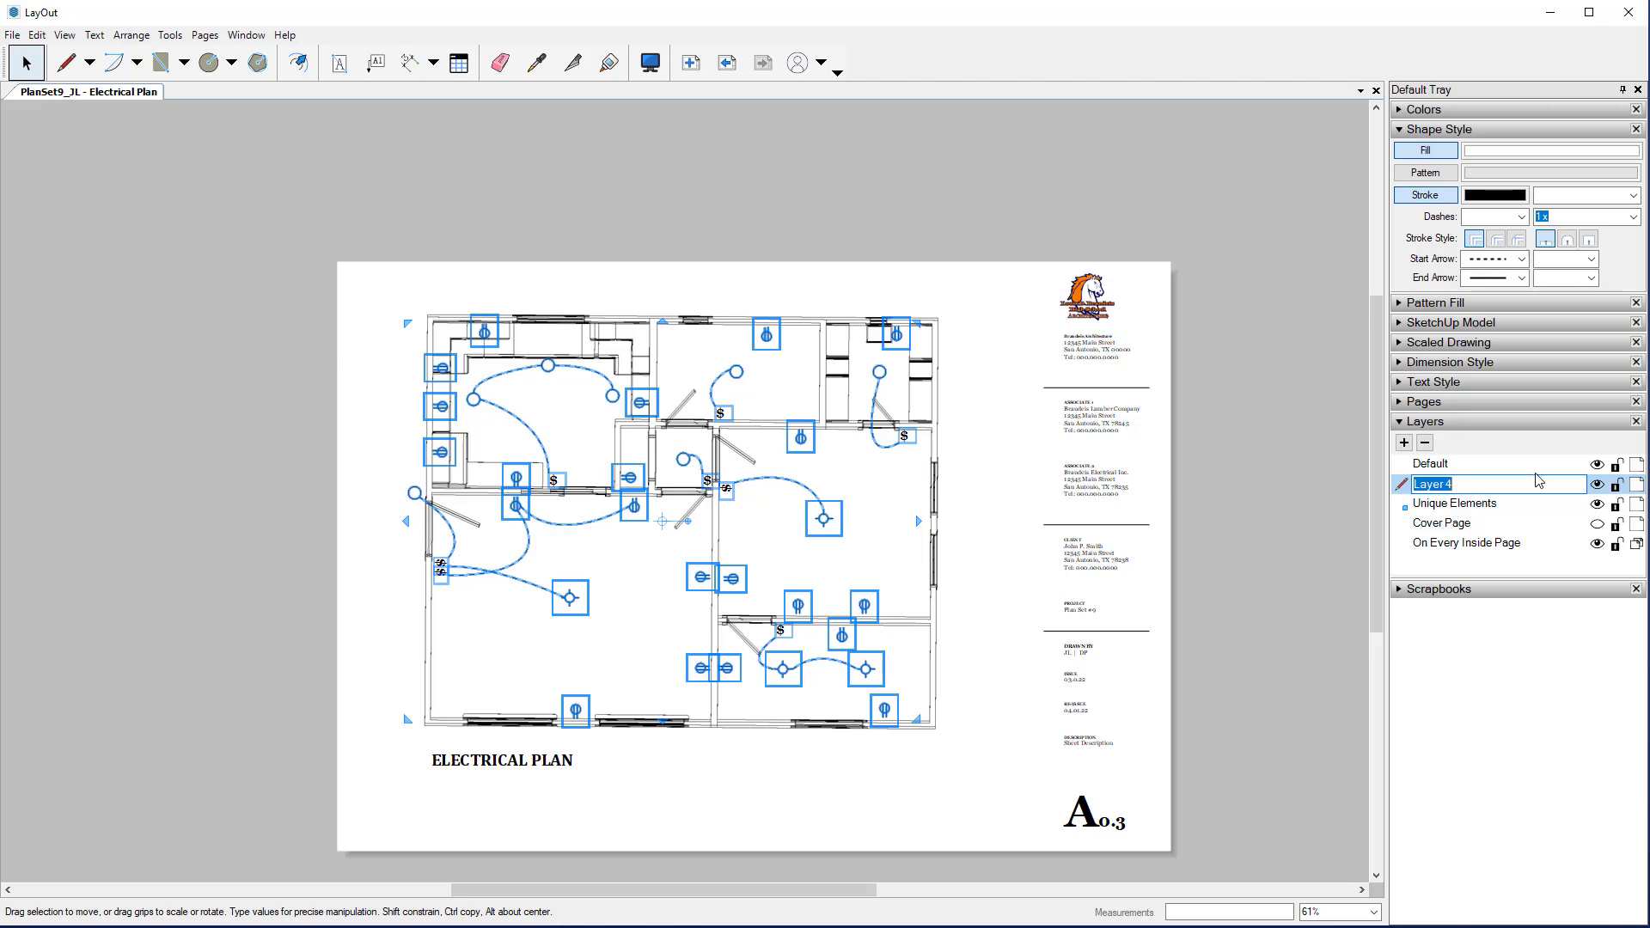
type("Electrical Plan Groups")
key("Return")
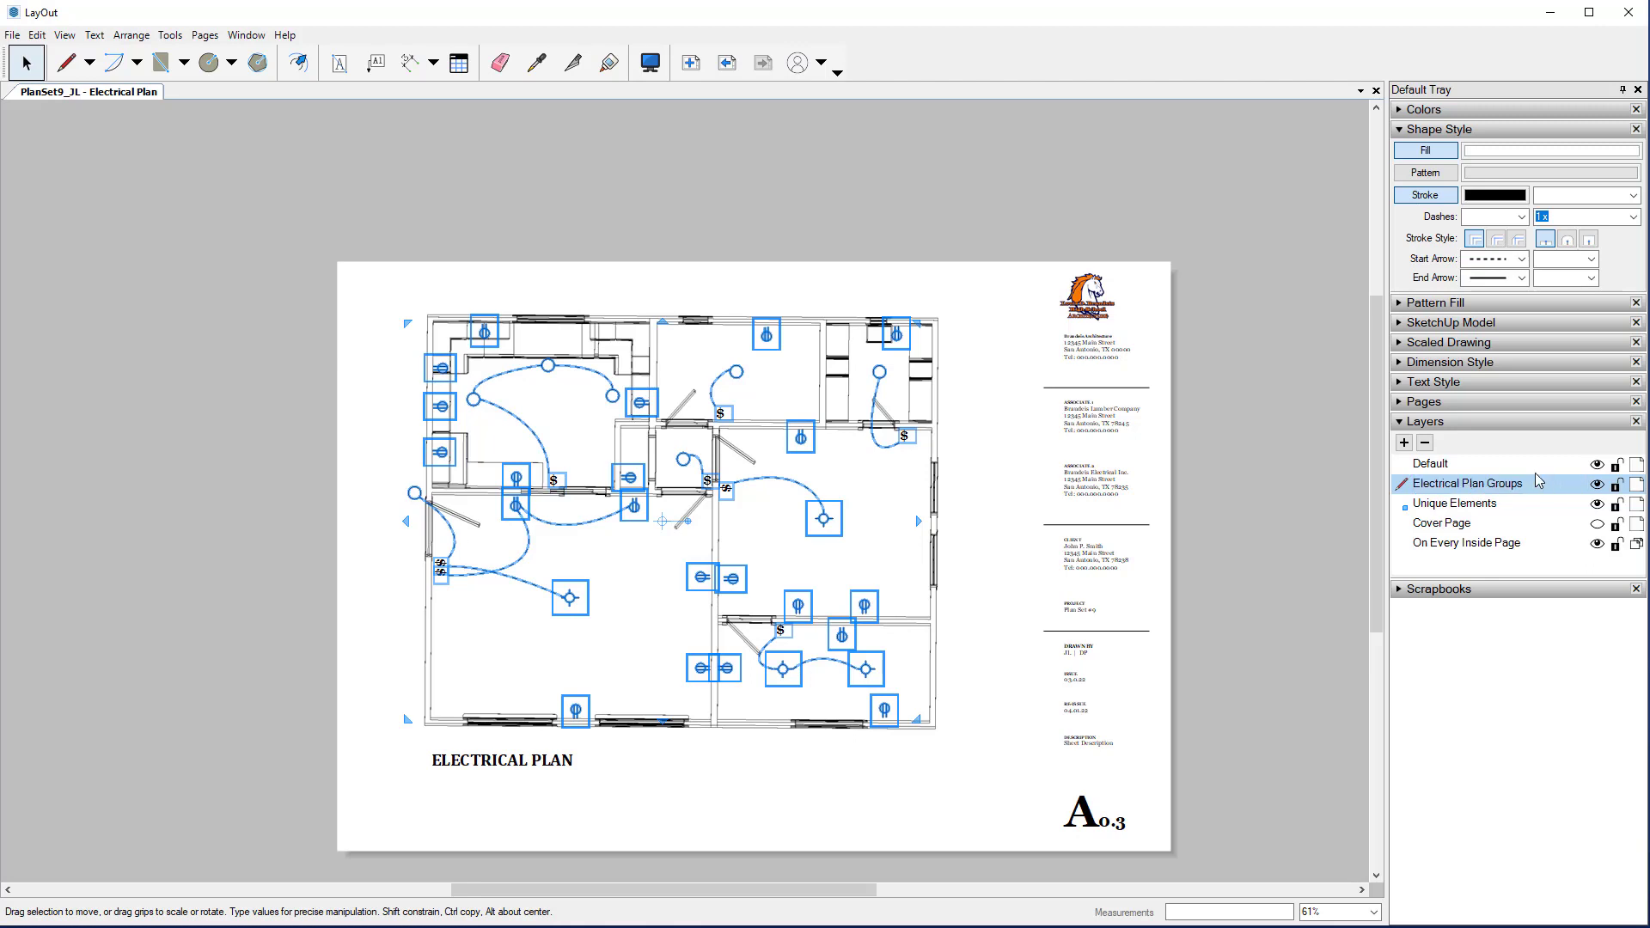
left_click(1074, 511)
left_click(1423, 401)
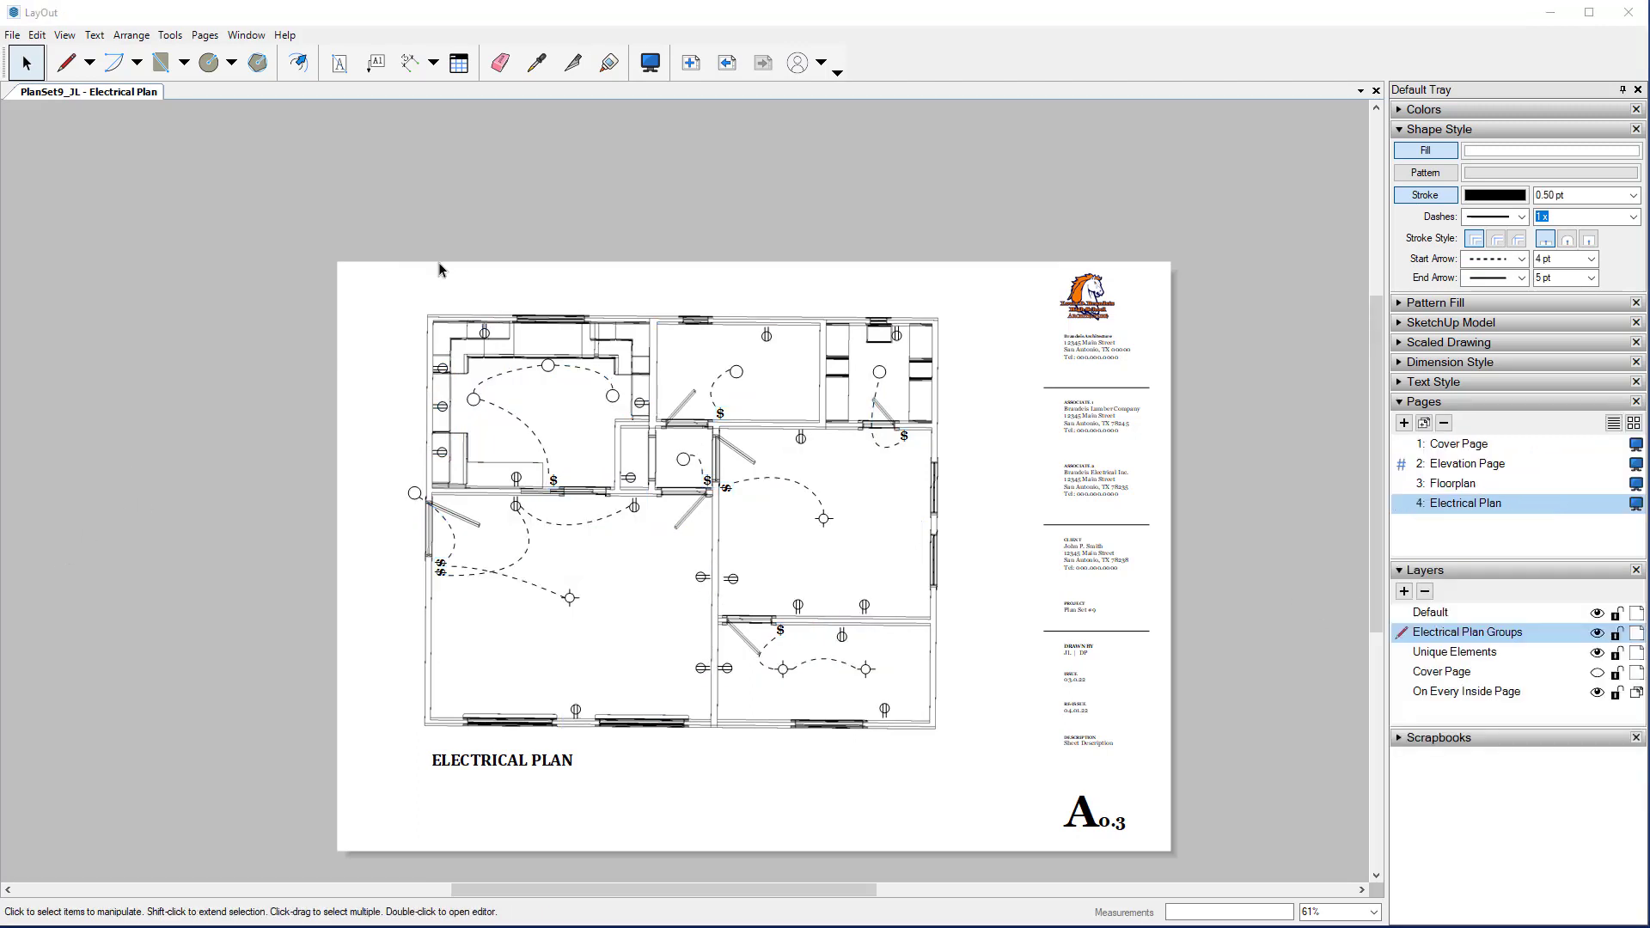